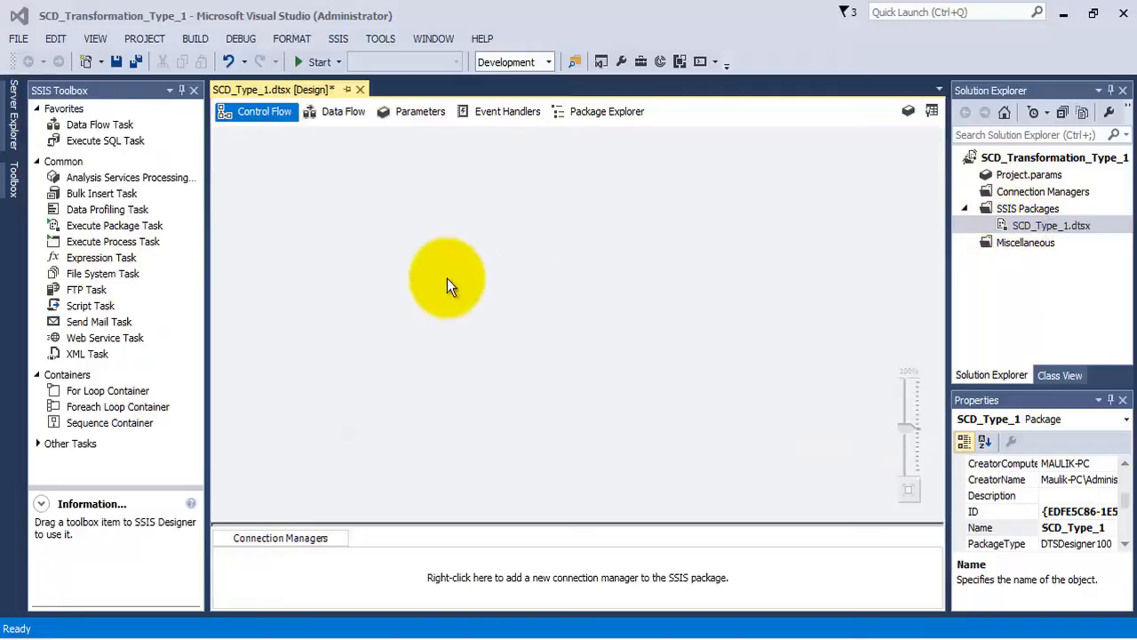
# - Switch to SQL Server Management Studio and collapse the SERVER12014 instance so both server instances are listed
pyautogui.click(238, 115)
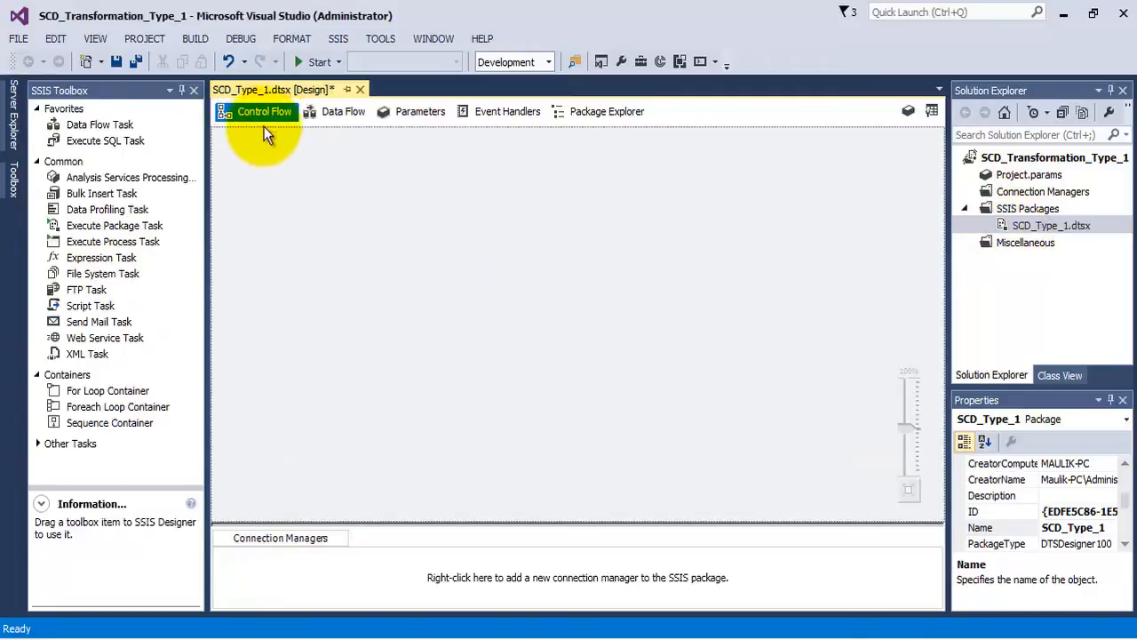
pyautogui.click(332, 112)
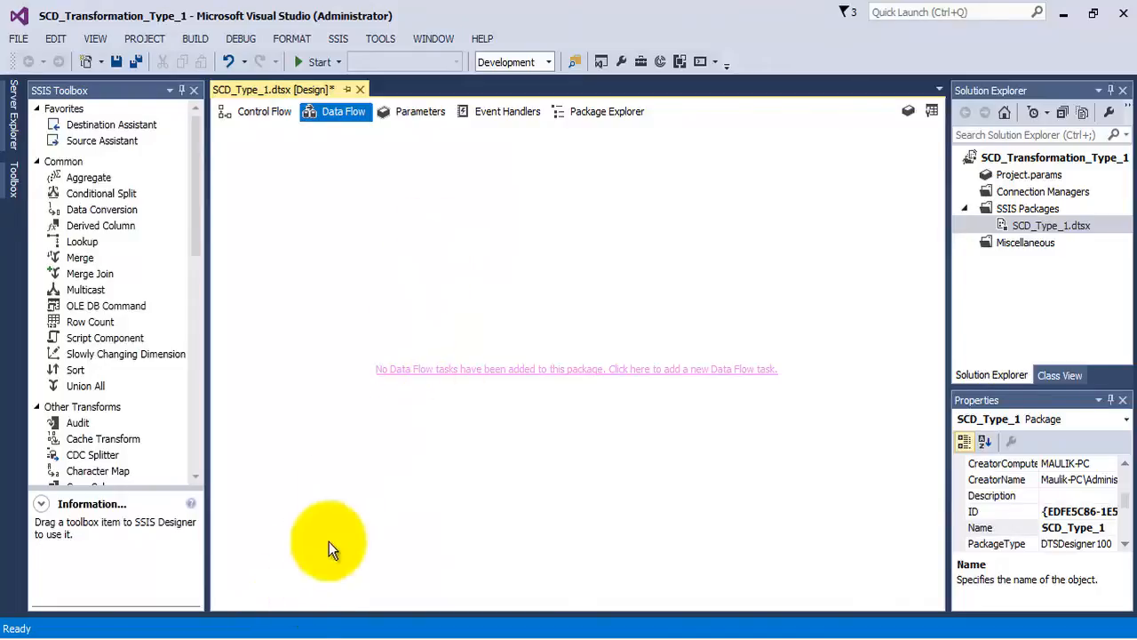
pyautogui.click(267, 638)
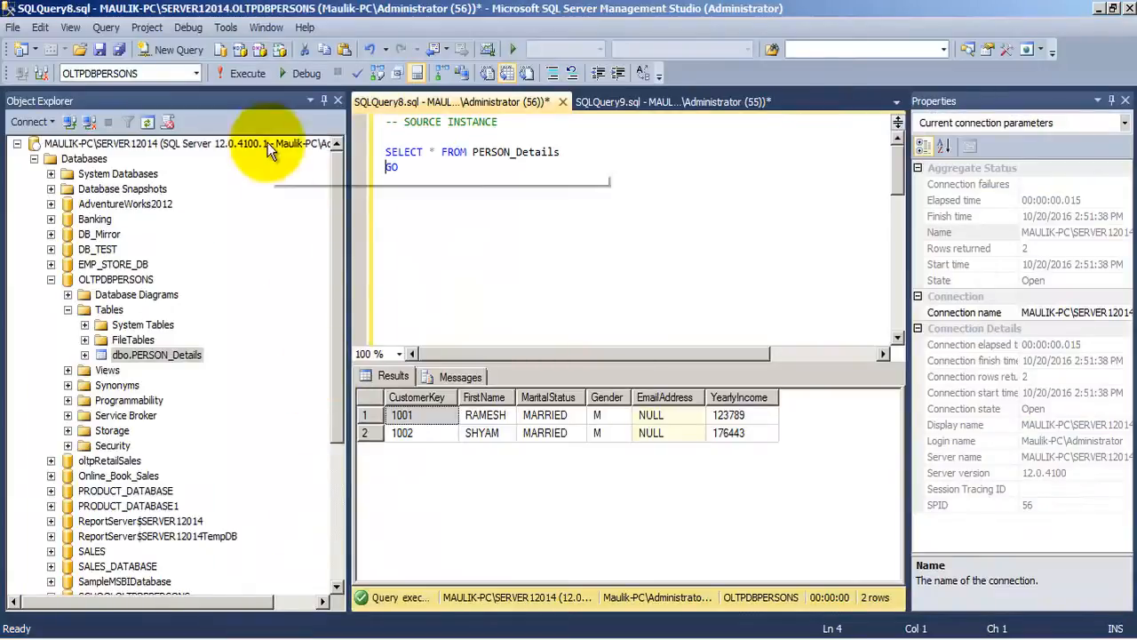
pyautogui.click(16, 143)
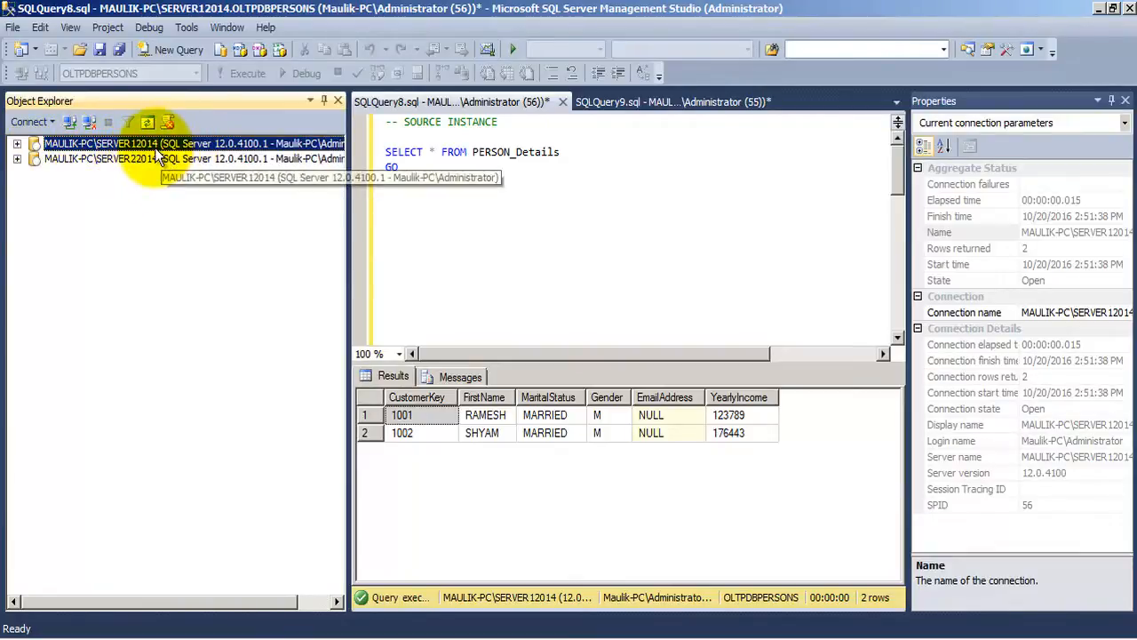
# - Run the SELECT query on PERSON_Details in the source instance and examine the FirstName values of the returned rows
pyautogui.click(512, 125)
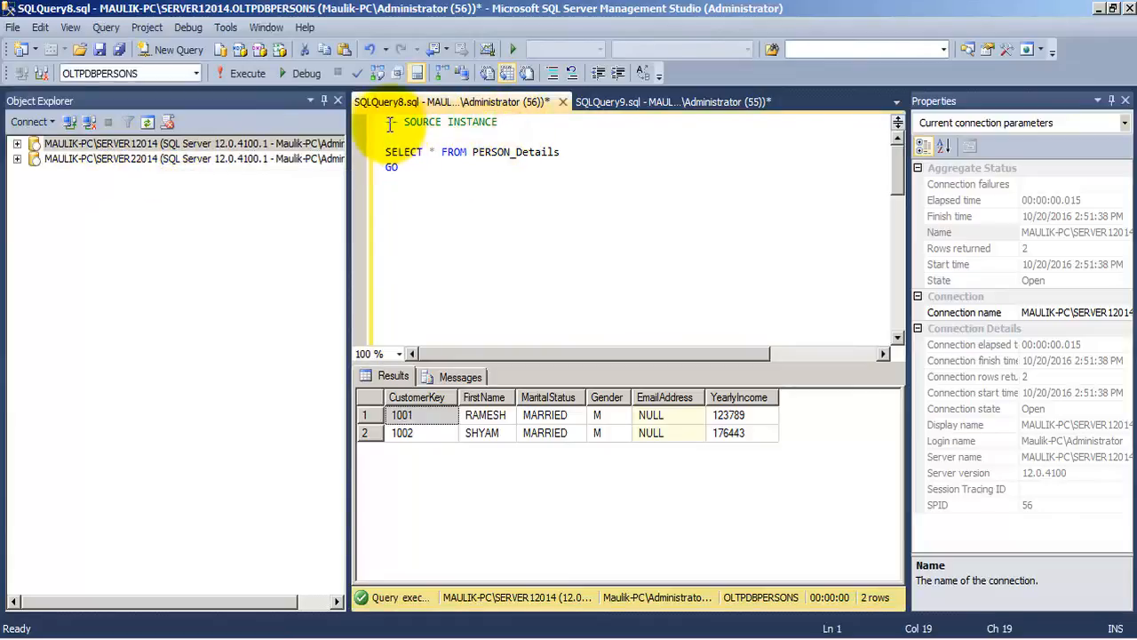
pyautogui.moveTo(510, 122); pyautogui.dragTo(385, 123)
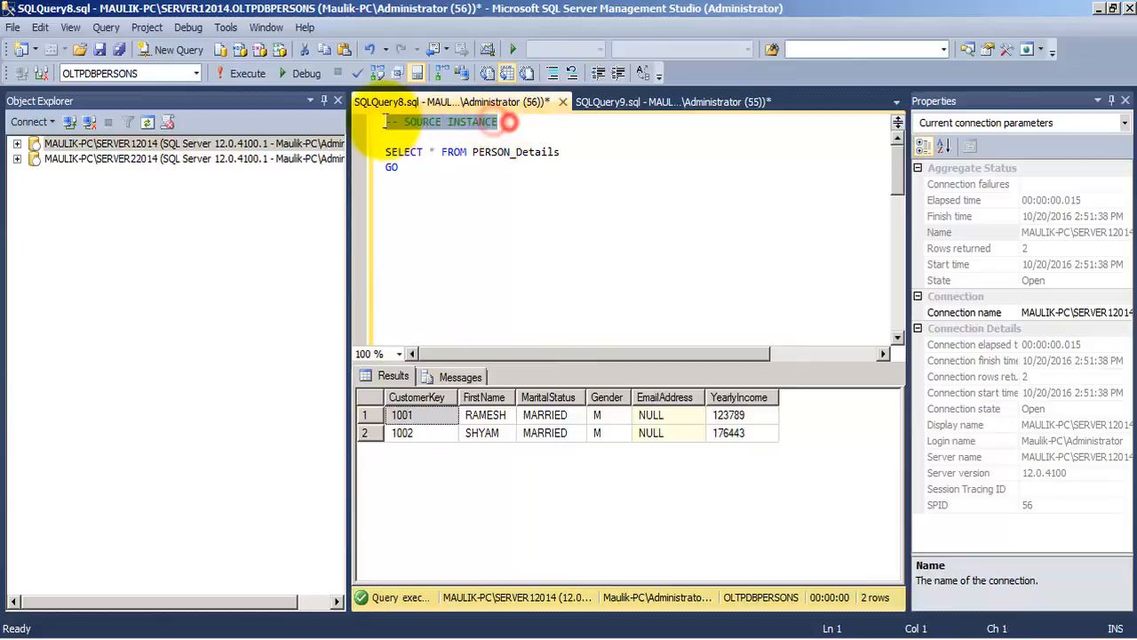
pyautogui.click(398, 166)
pyautogui.moveTo(399, 166); pyautogui.dragTo(385, 153)
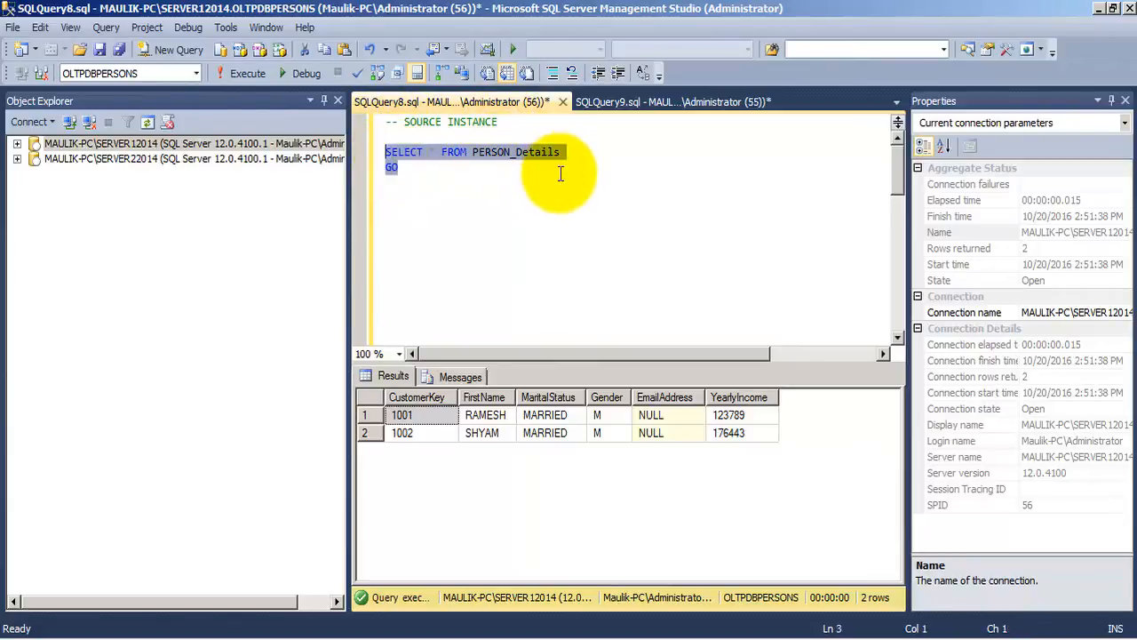
pyautogui.press('F5')
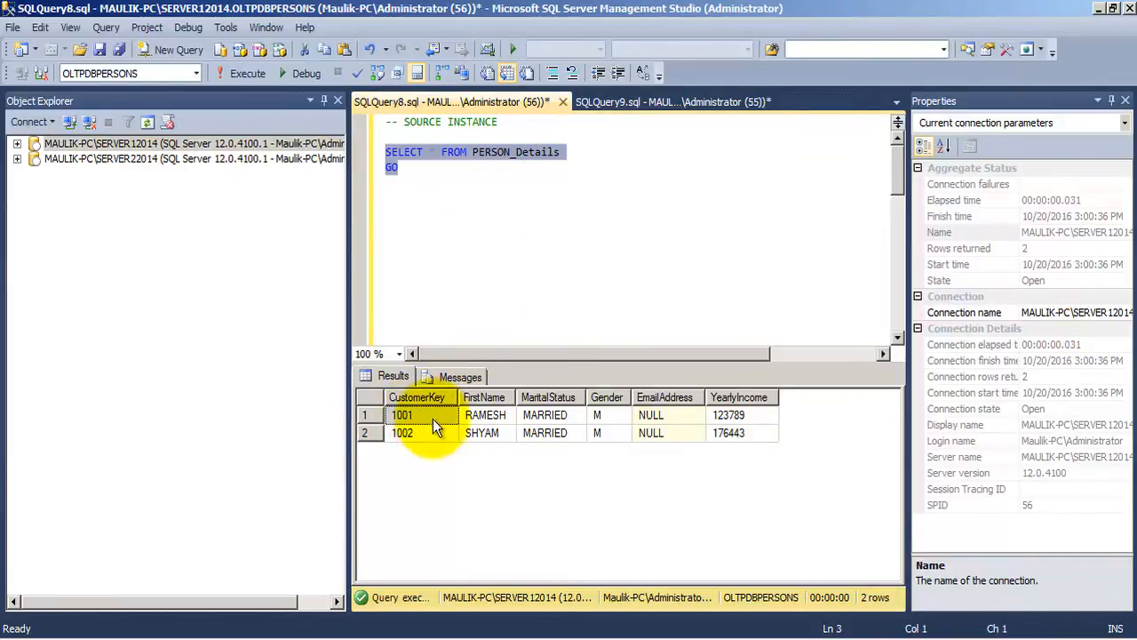
pyautogui.click(498, 416)
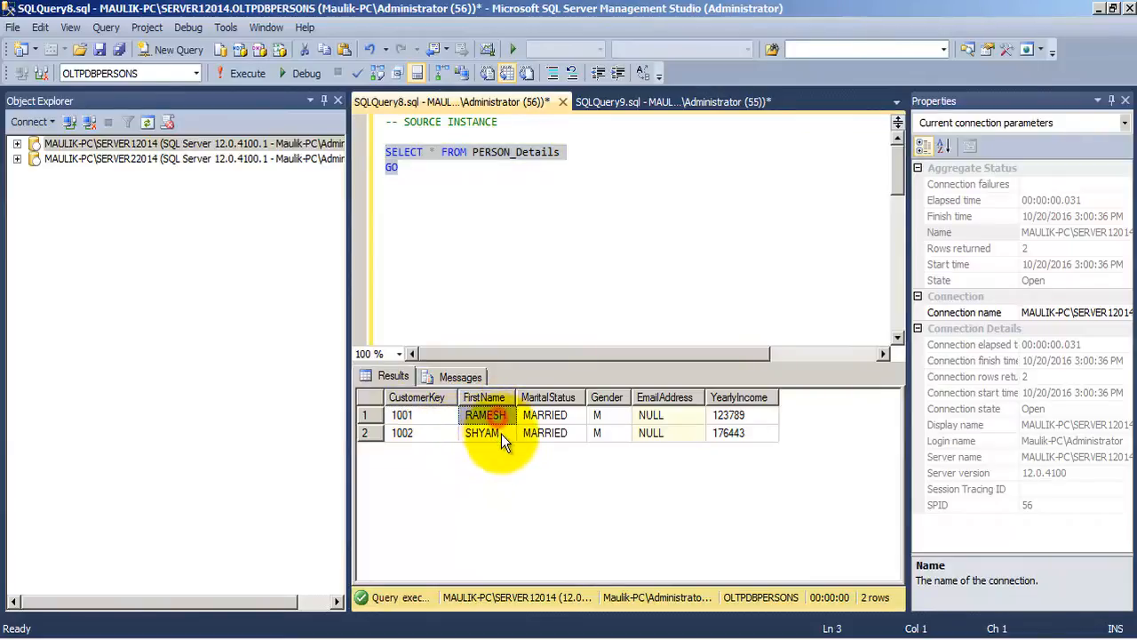
pyautogui.click(501, 437)
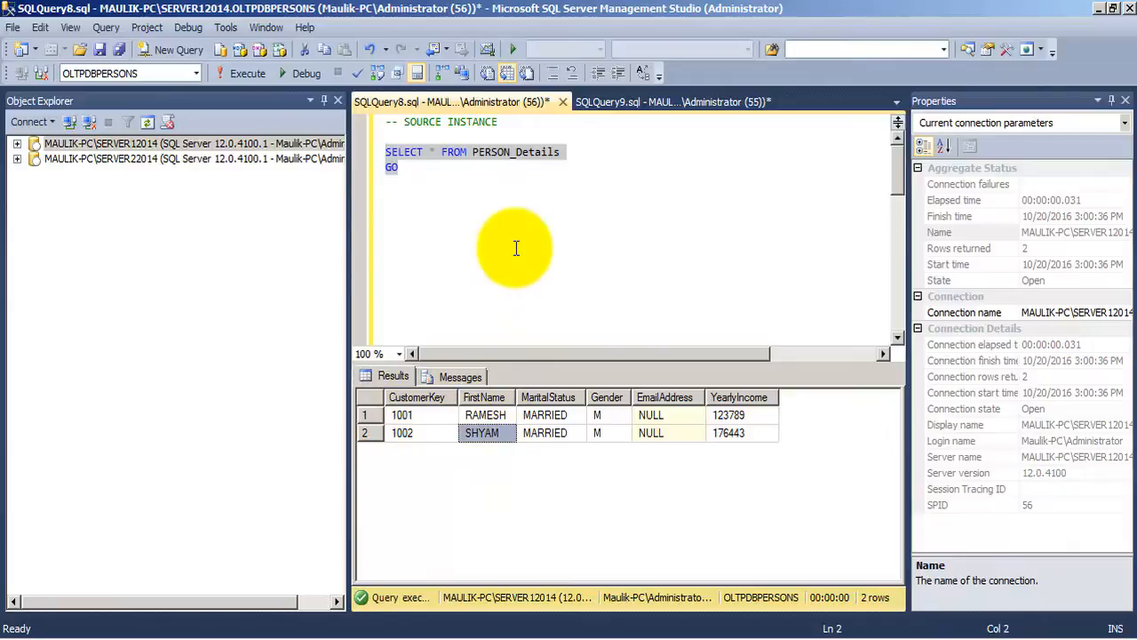
# - Run the SELECT query on Dim_PERSONS in the destination instance on SERVER22014
pyautogui.click(112, 160)
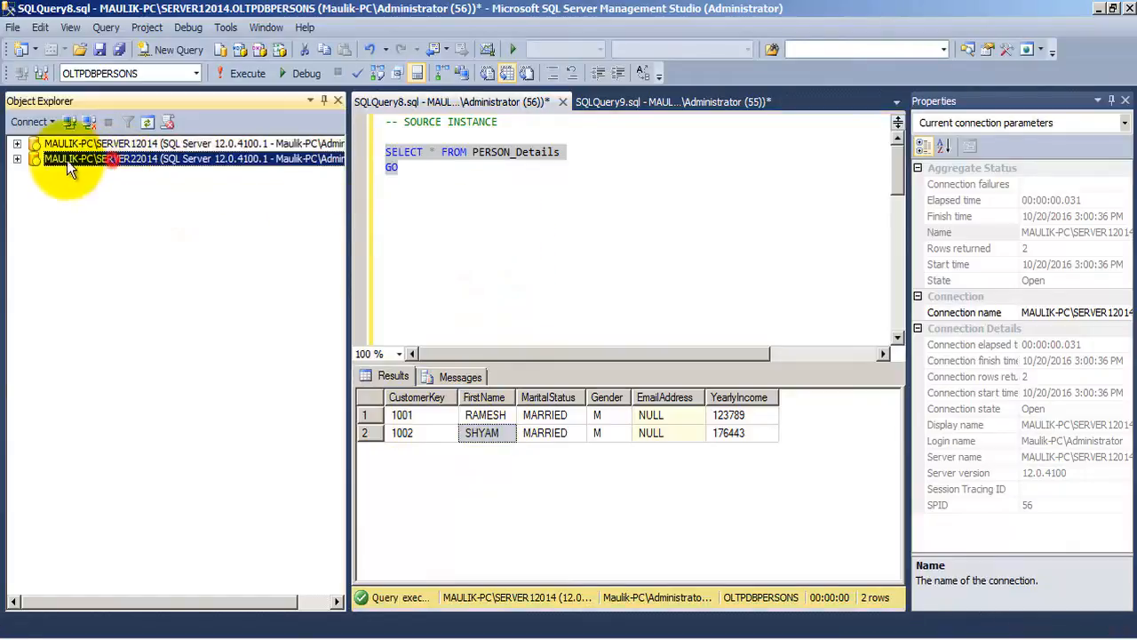
pyautogui.click(658, 108)
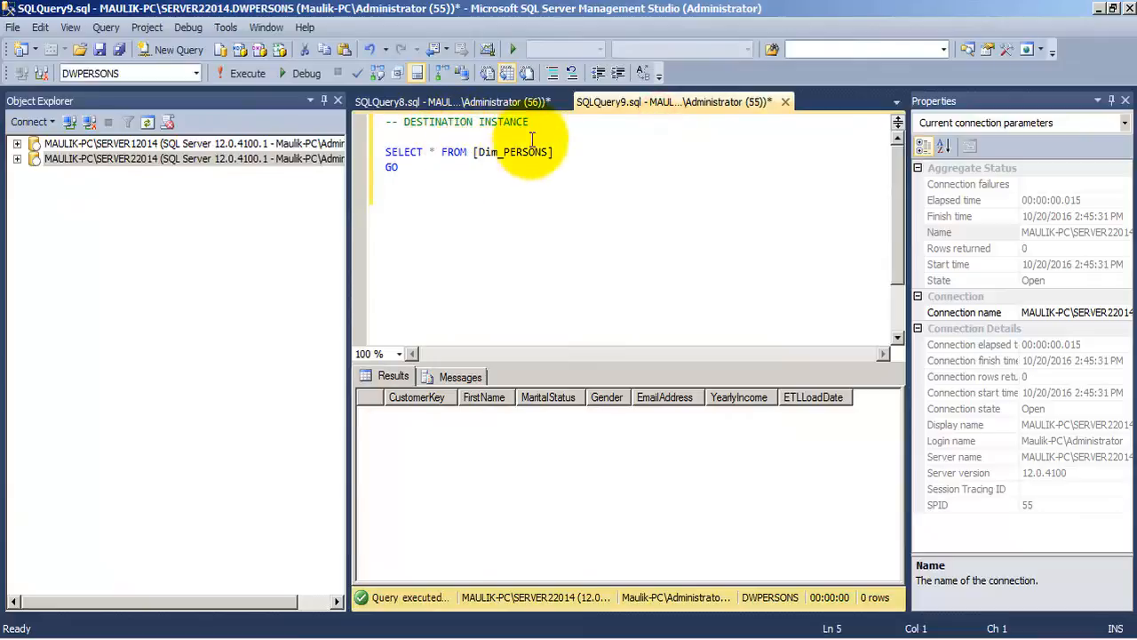
pyautogui.moveTo(542, 123); pyautogui.dragTo(380, 124)
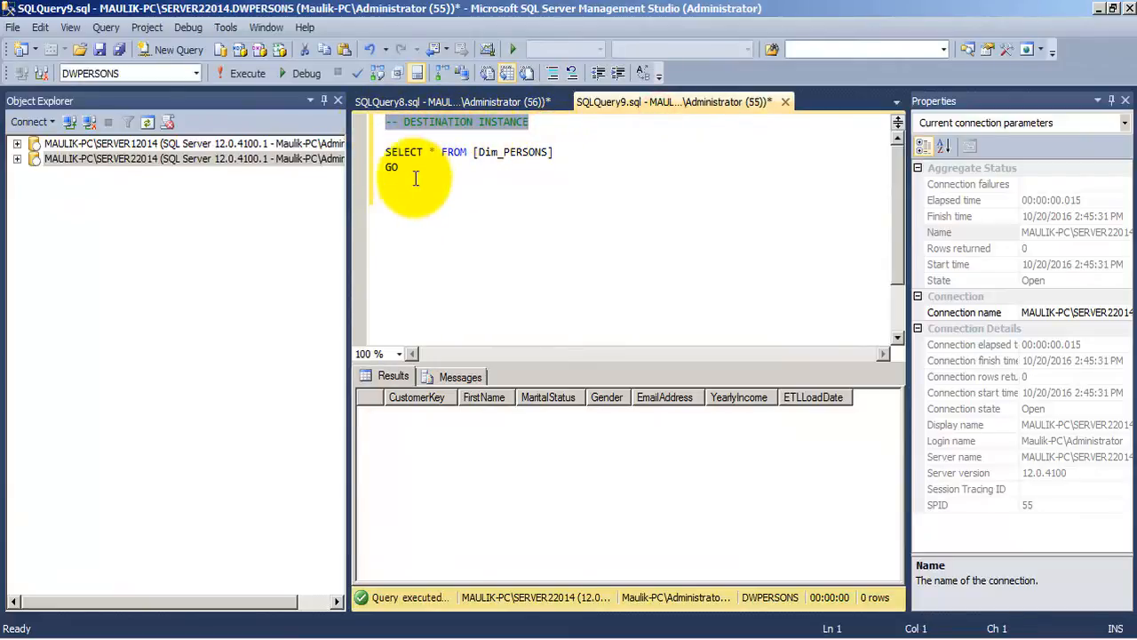
pyautogui.moveTo(400, 168); pyautogui.dragTo(386, 152)
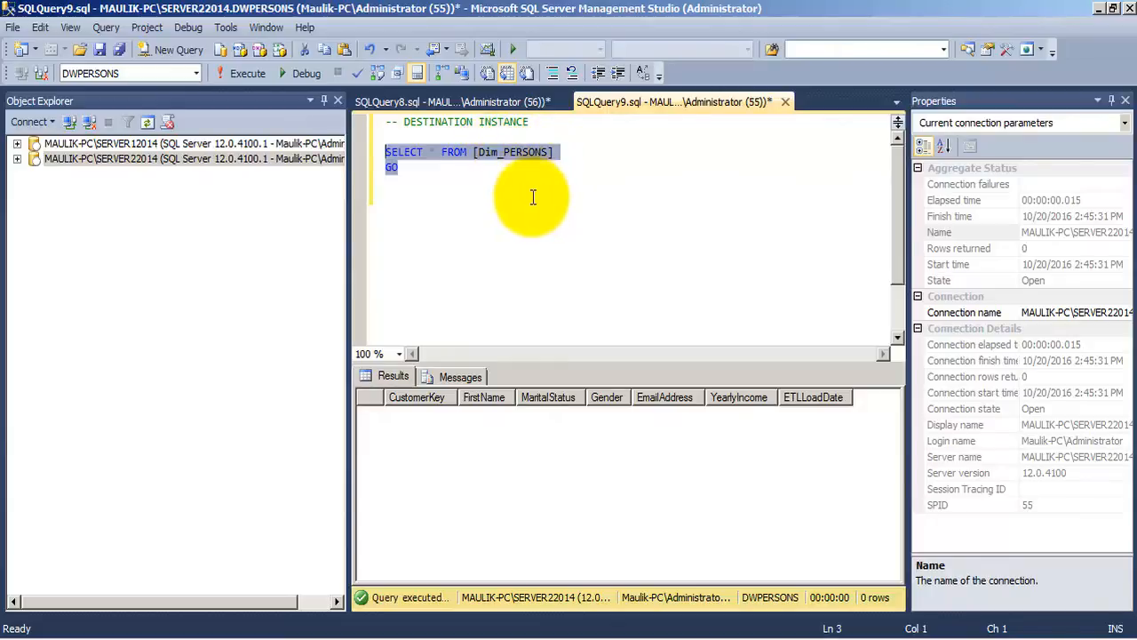
pyautogui.press('F5')
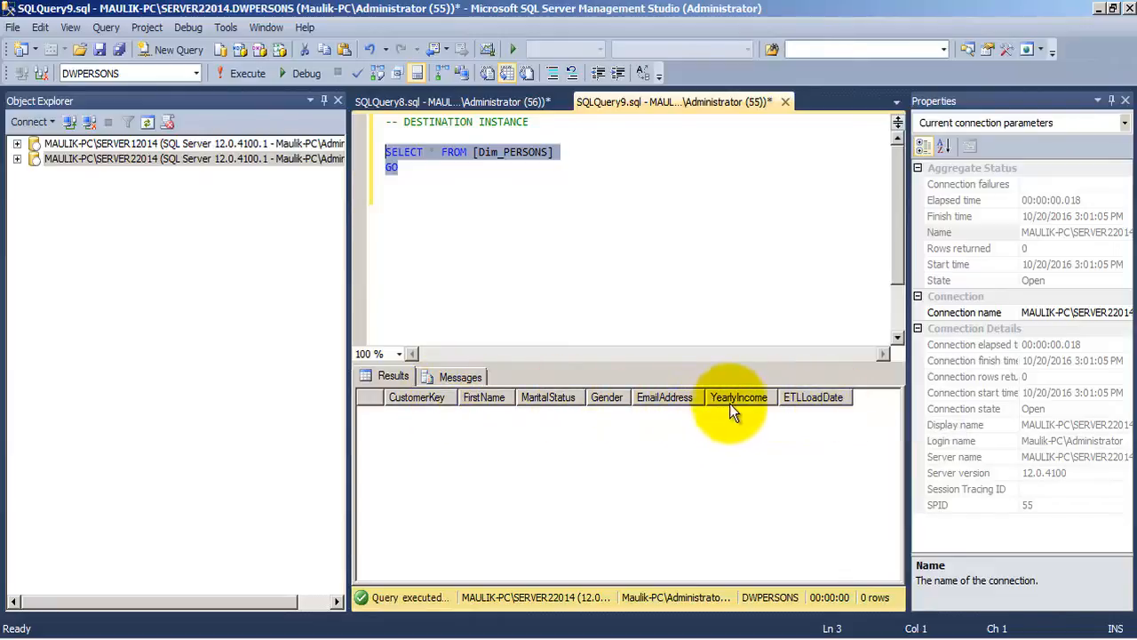
# - Compare the result columns of the source PERSON_Details query with those of the destination Dim_PERSONS query
pyautogui.click(406, 110)
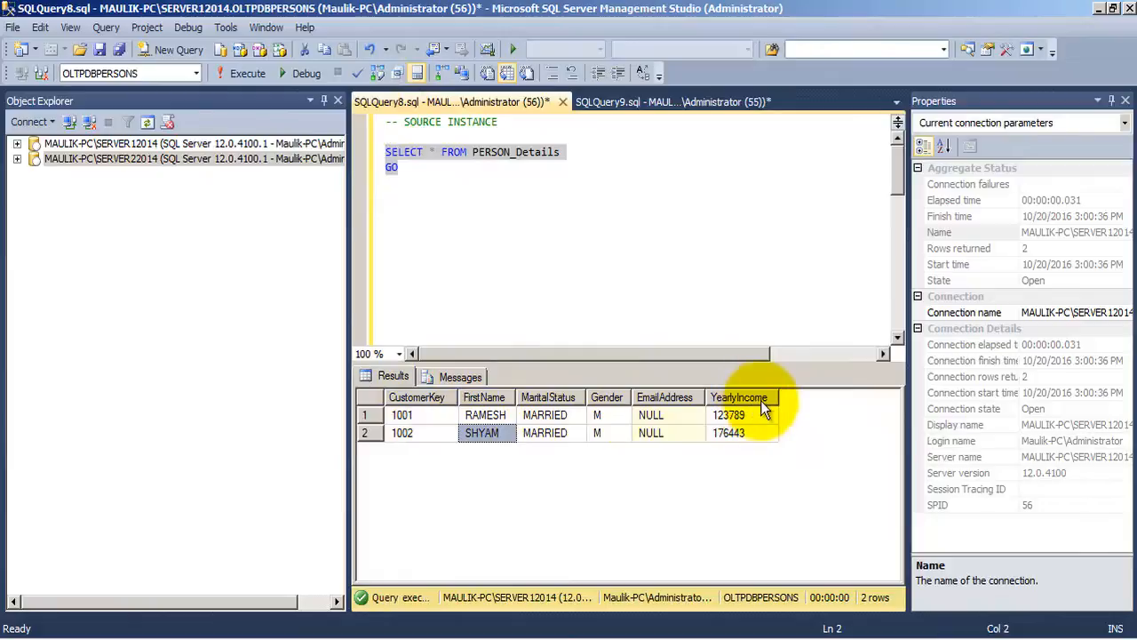
pyautogui.click(649, 103)
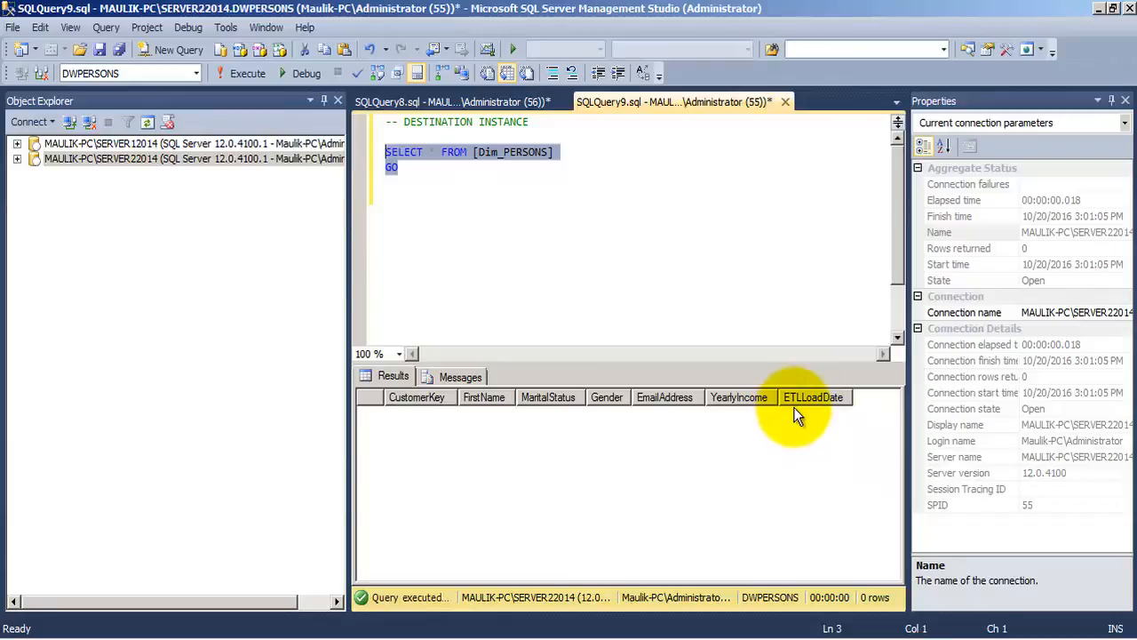
pyautogui.click(400, 169)
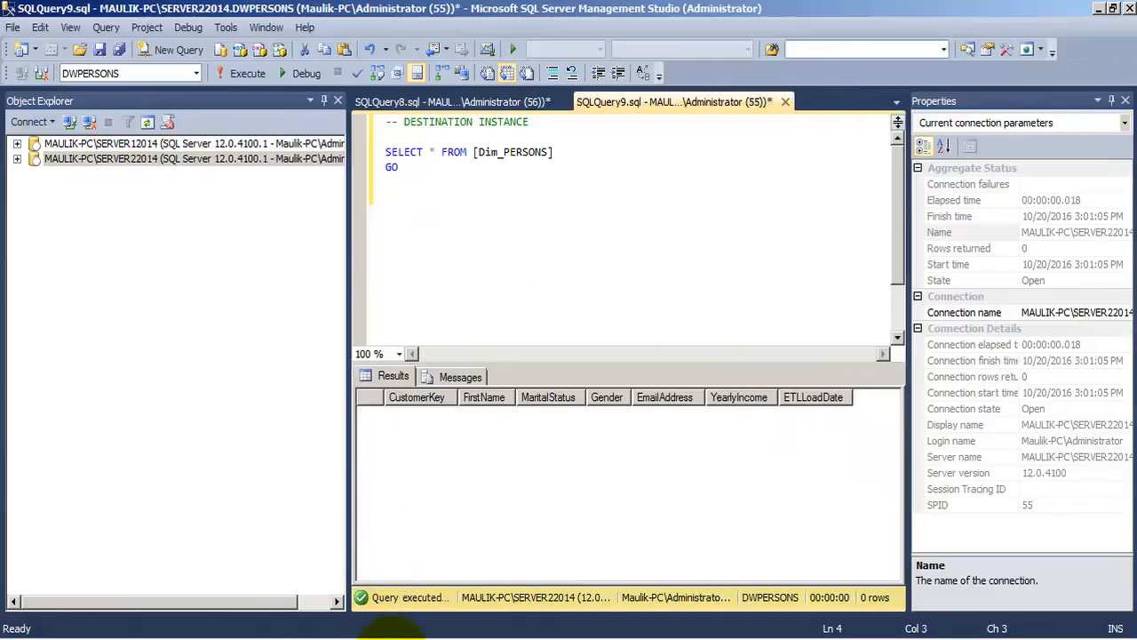
# - Switch back to Visual Studio and select the SCD_Type_1.dtsx package in the project, keeping its file name
pyautogui.click(394, 638)
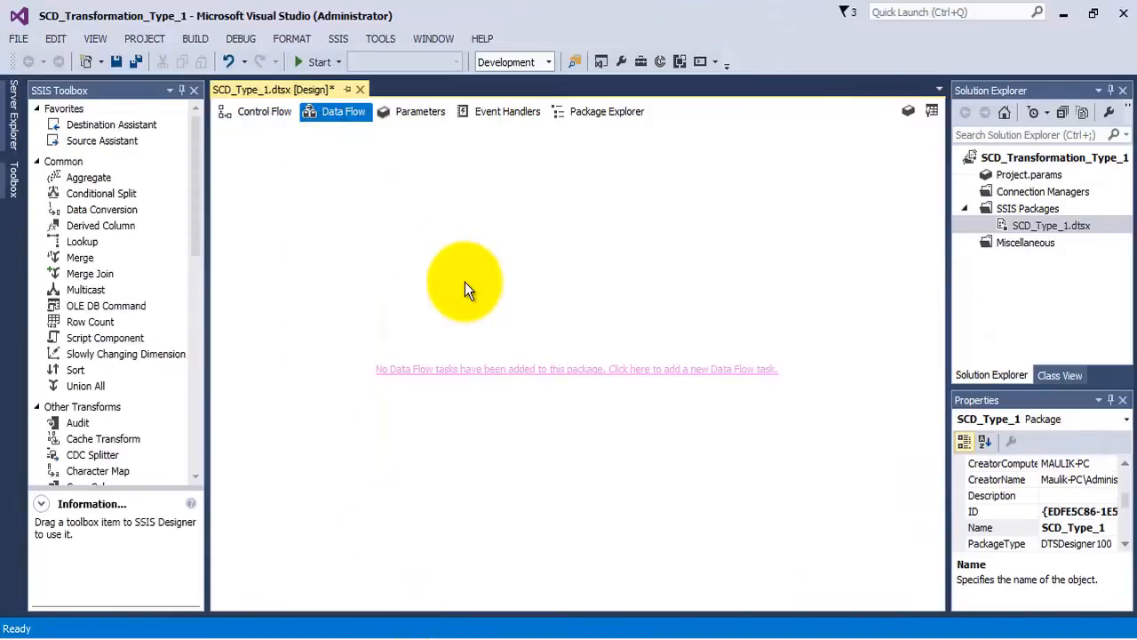
pyautogui.click(1028, 227)
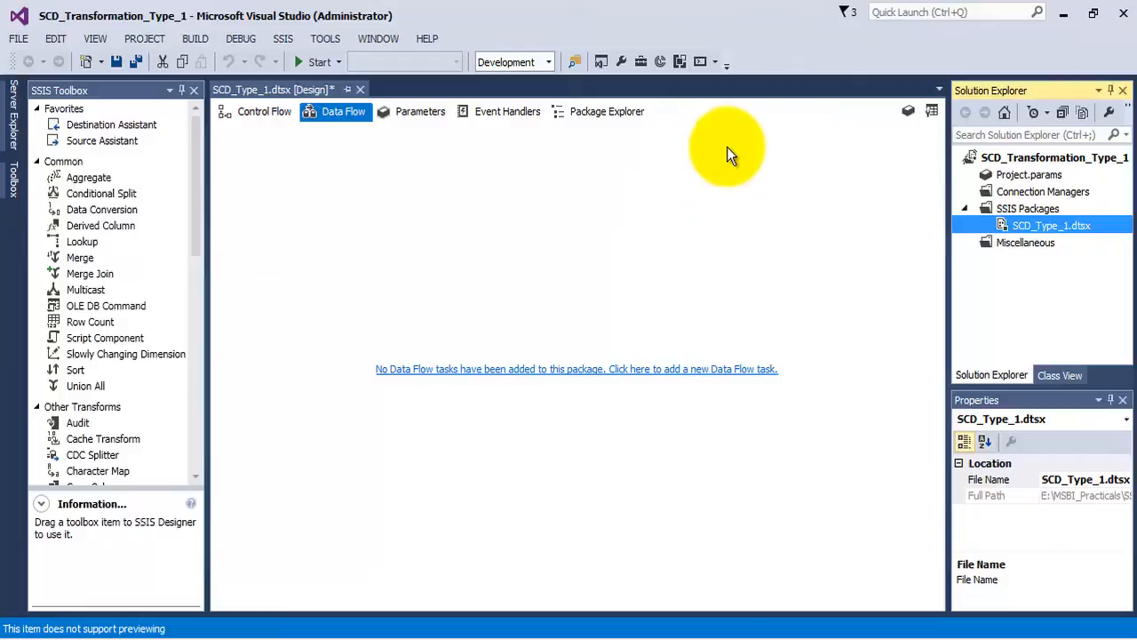
pyautogui.click(1031, 227)
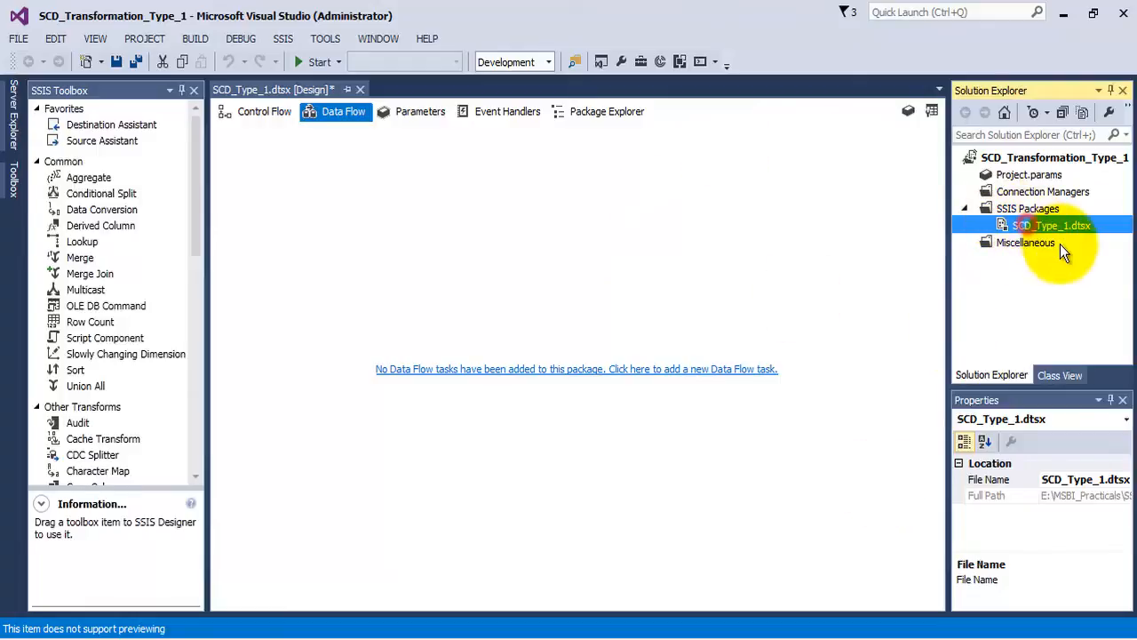
pyautogui.click(1028, 287)
pyautogui.click(1029, 226)
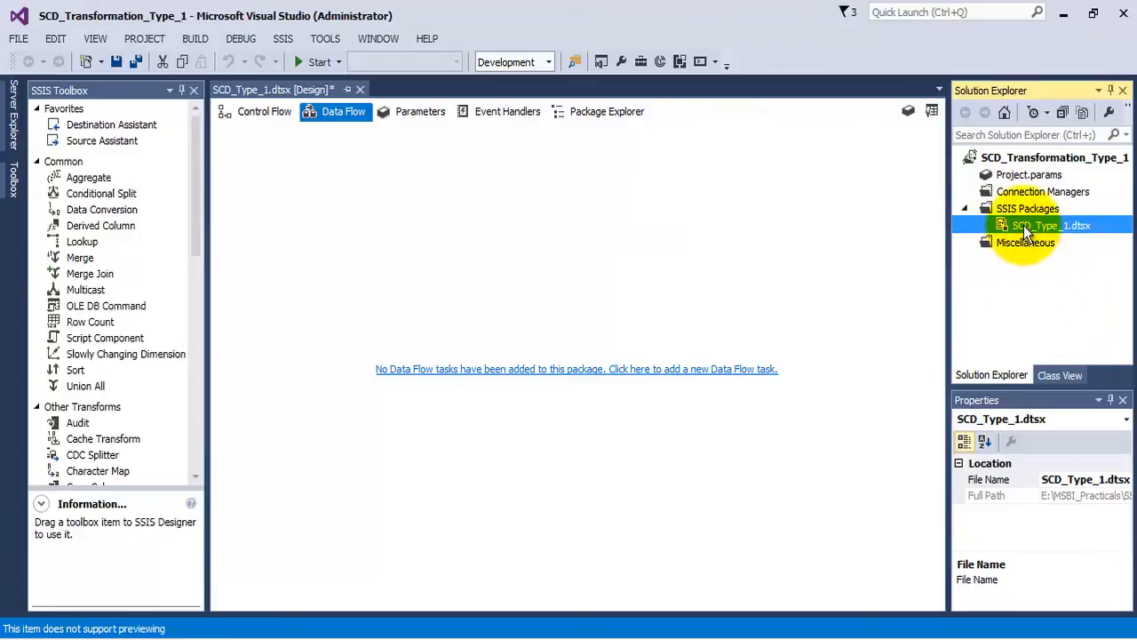
pyautogui.click(1059, 229)
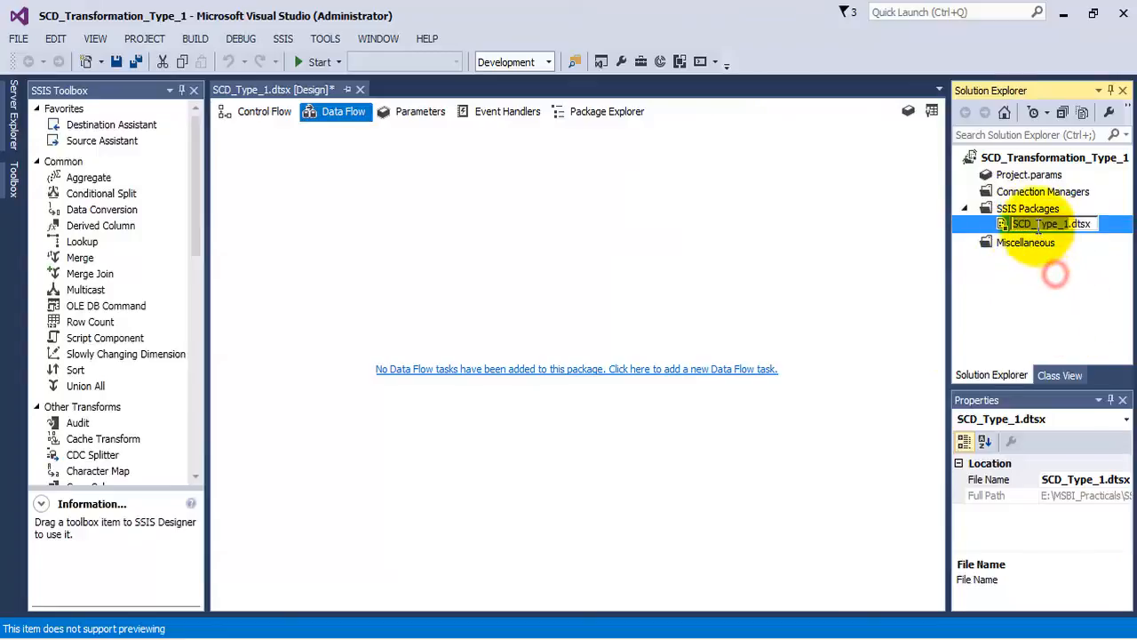
pyautogui.click(1049, 270)
pyautogui.click(1039, 226)
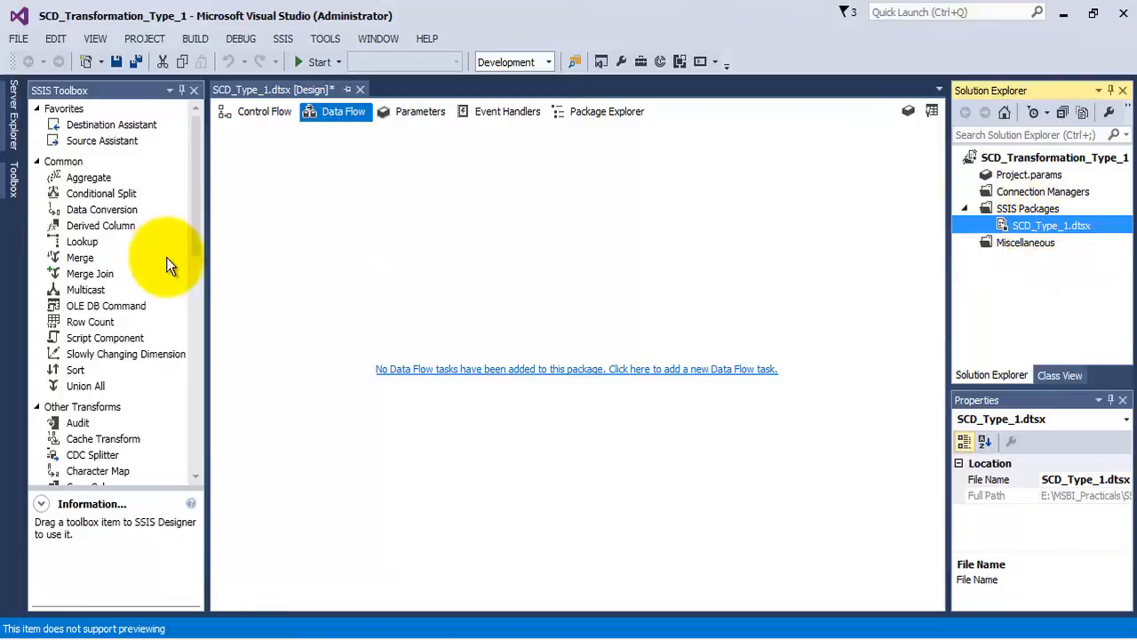
# - Add a Data Flow Task to the package's control flow and open it for editing
pyautogui.click(194, 188)
pyautogui.moveTo(193, 188)
pyautogui.mouseDown()
pyautogui.moveTo(194, 227)
pyautogui.moveTo(192, 173)
pyautogui.moveTo(197, 267)
pyautogui.moveTo(188, 178)
pyautogui.moveTo(181, 191)
pyautogui.mouseUp()
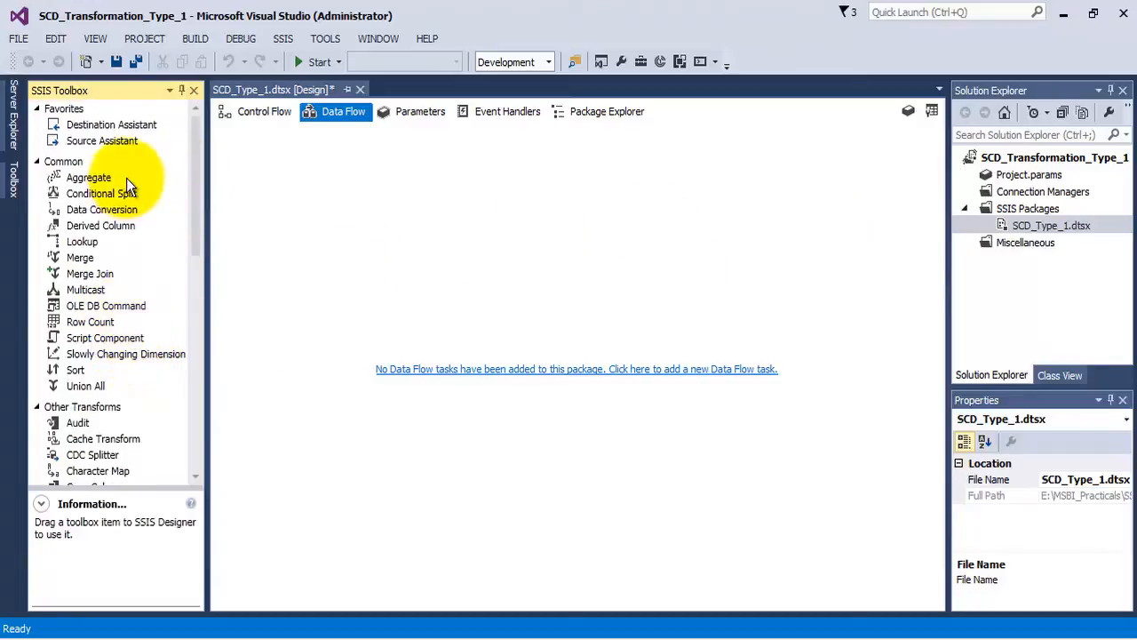
pyautogui.click(282, 122)
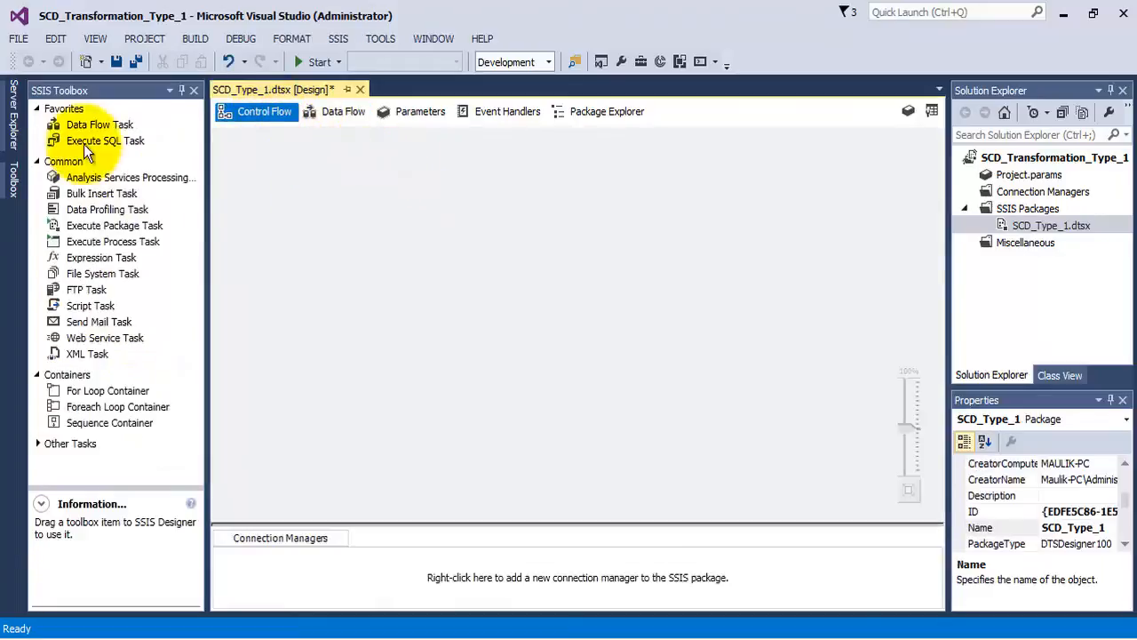
pyautogui.moveTo(77, 124); pyautogui.dragTo(380, 162)
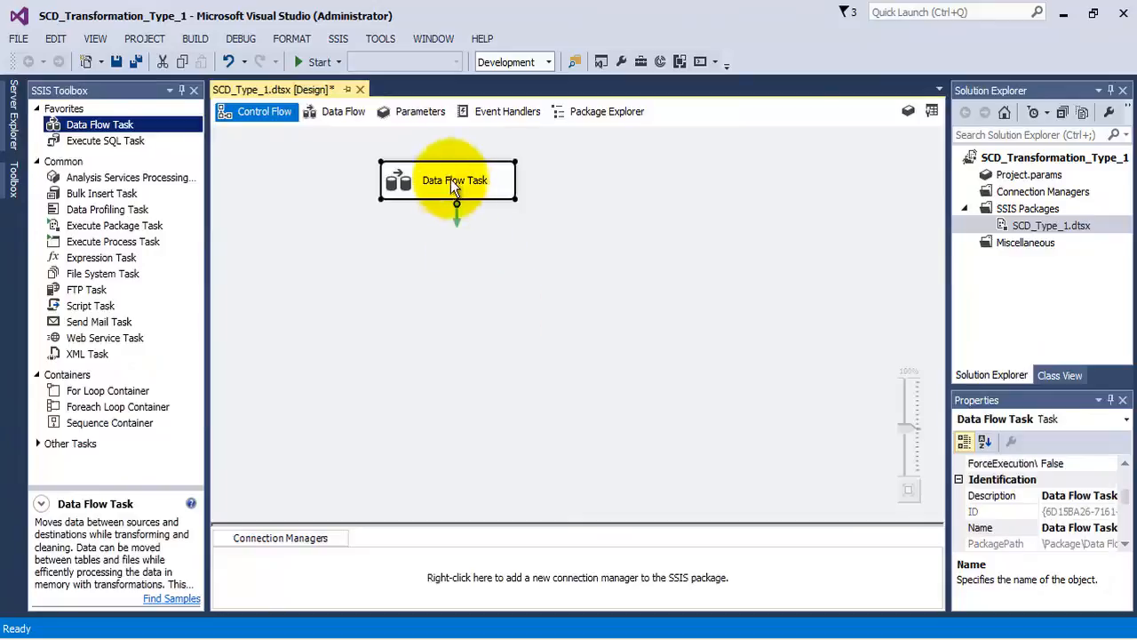
pyautogui.rightClick(449, 175)
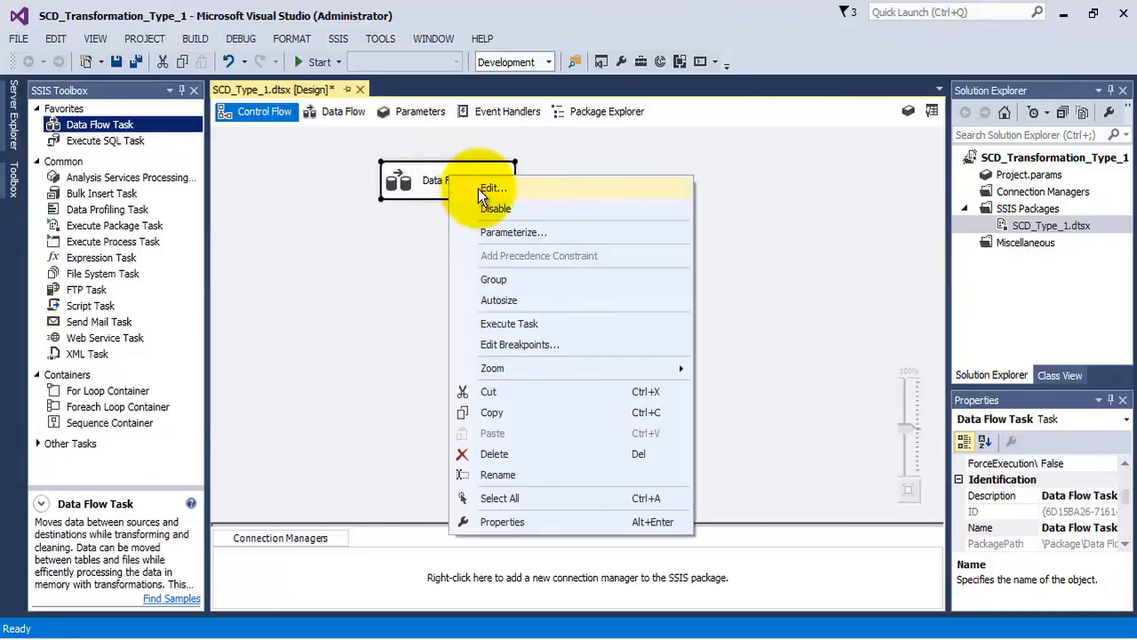
pyautogui.click(478, 189)
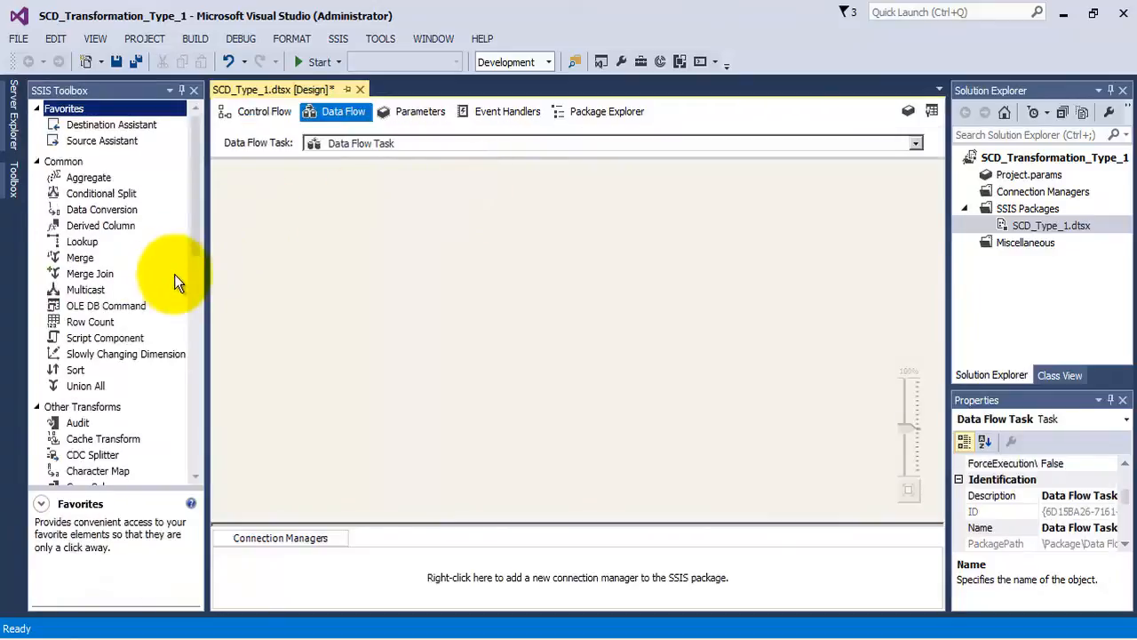
# - Add an OLE DB Source near the upper edge of the data flow canvas and open its editor
pyautogui.click(193, 165)
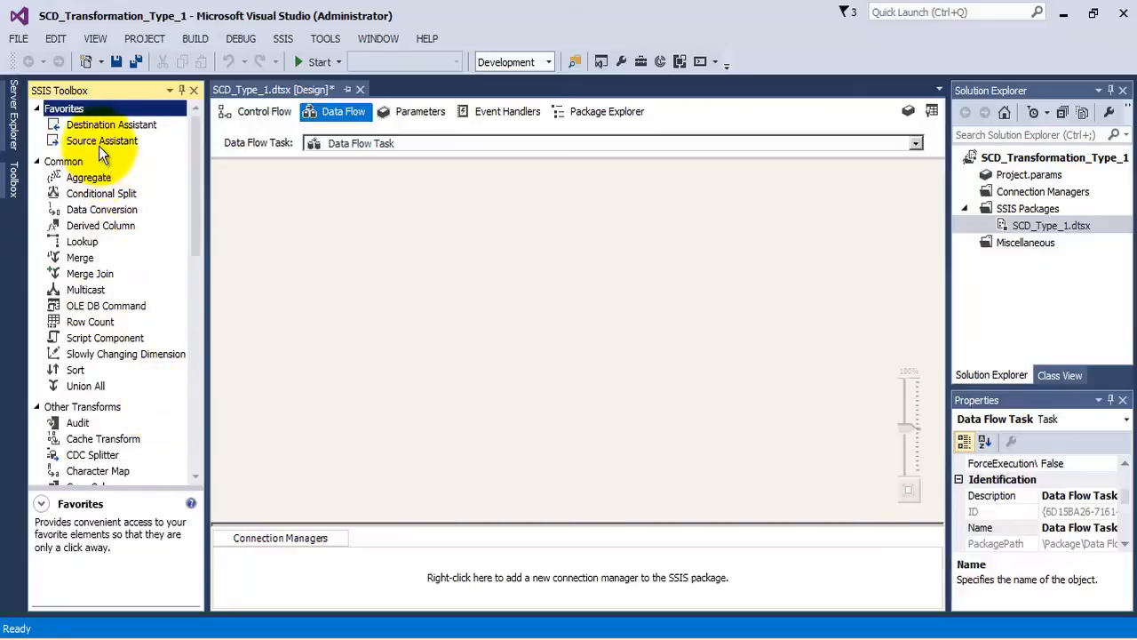
pyautogui.scroll(-10, 137, 332)
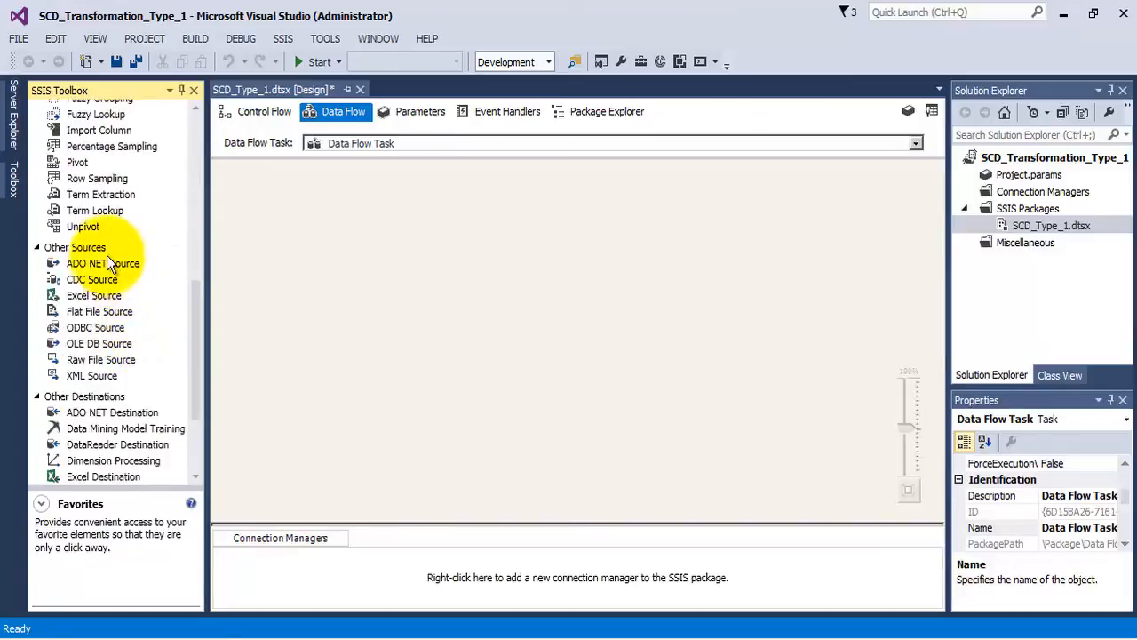
pyautogui.click(100, 344)
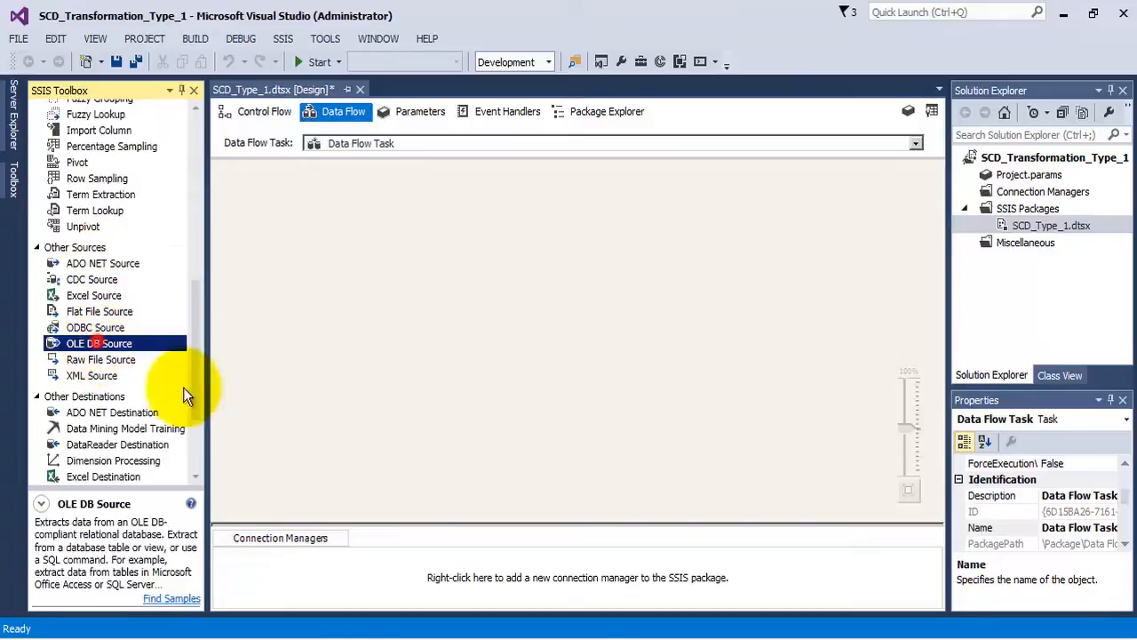
pyautogui.moveTo(95, 343); pyautogui.dragTo(410, 212)
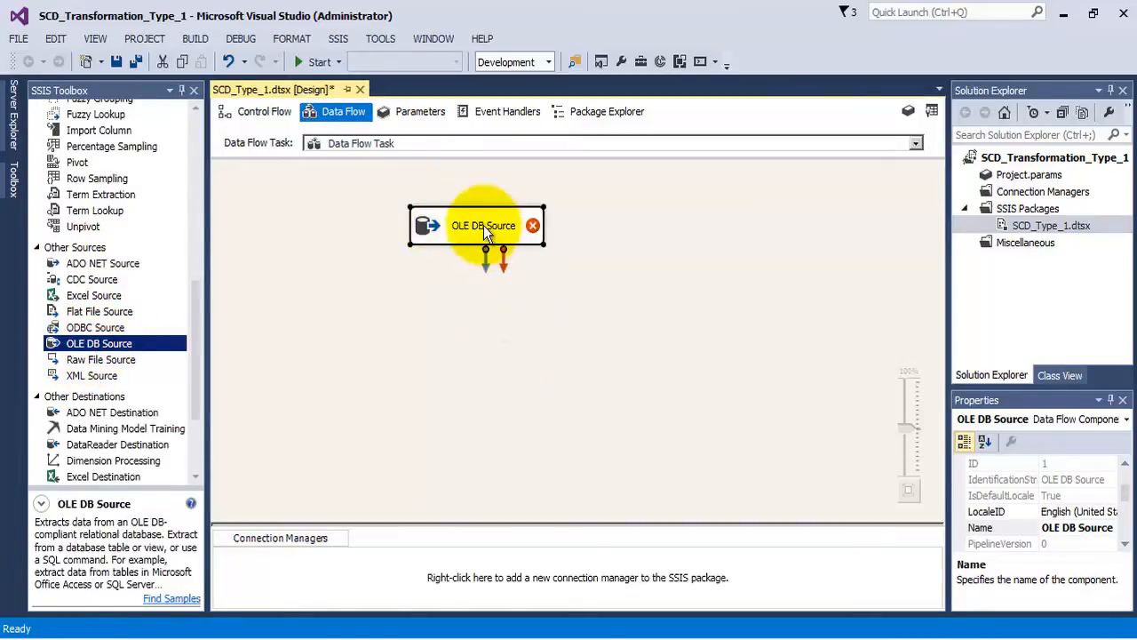
pyautogui.moveTo(483, 225); pyautogui.dragTo(480, 195)
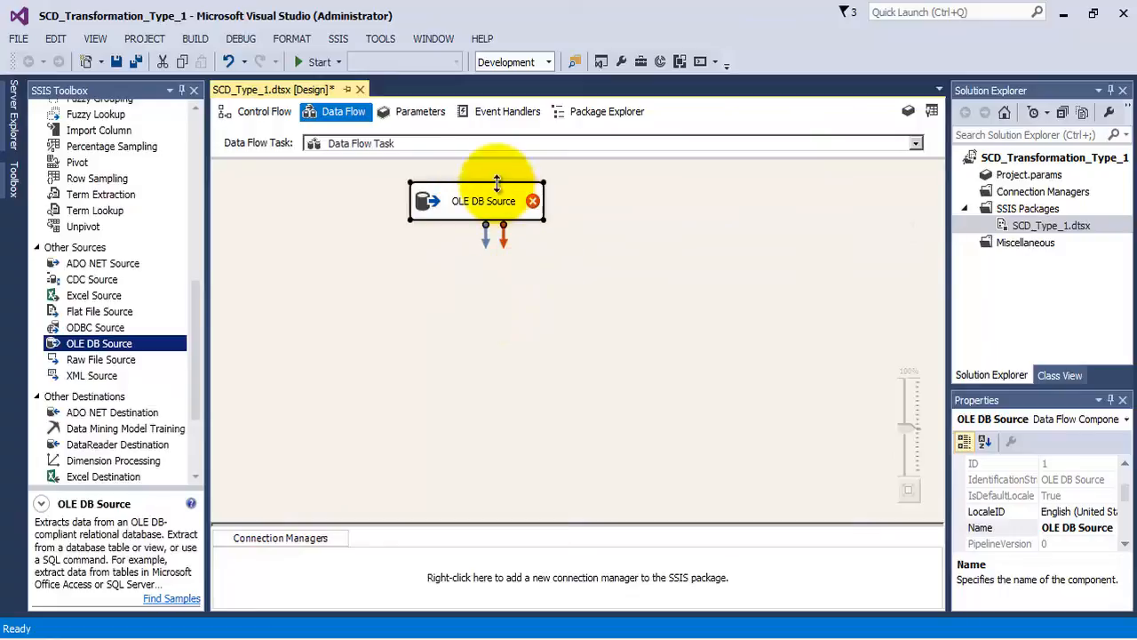
pyautogui.rightClick(512, 206)
pyautogui.click(530, 219)
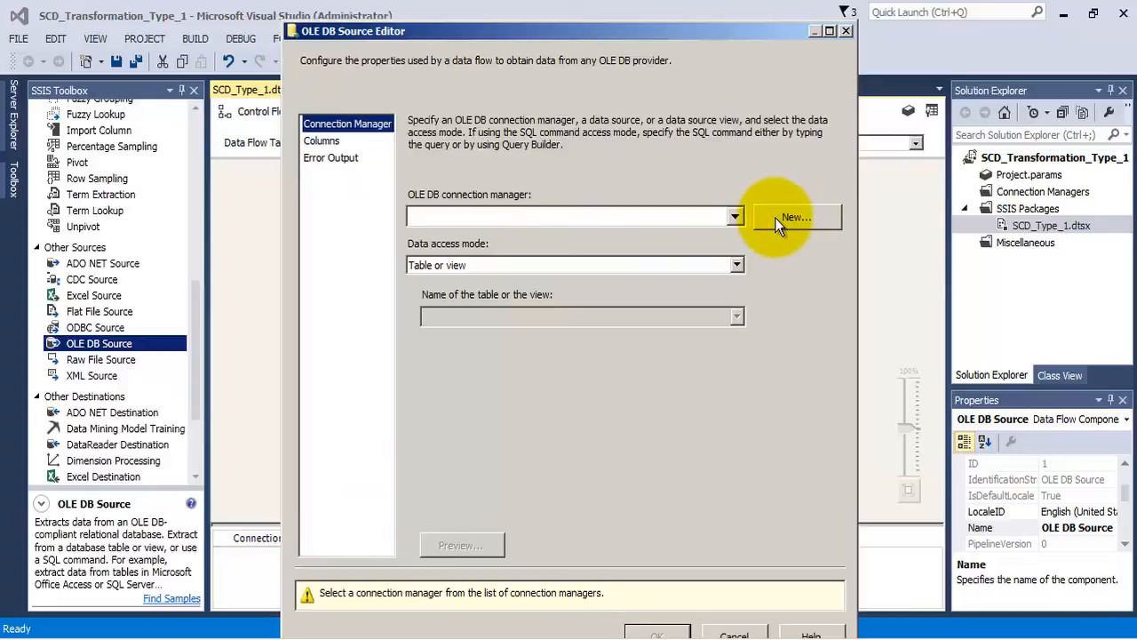
# - Start a new OLE DB connection manager for the source and delete the previously saved data connections
pyautogui.click(774, 218)
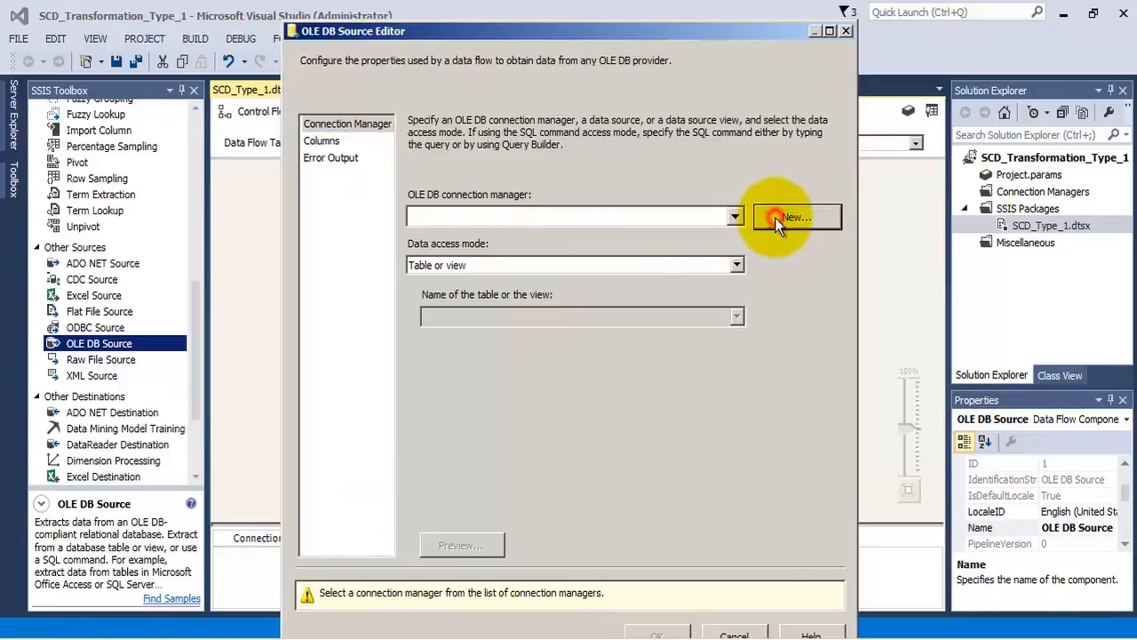
pyautogui.click(726, 500)
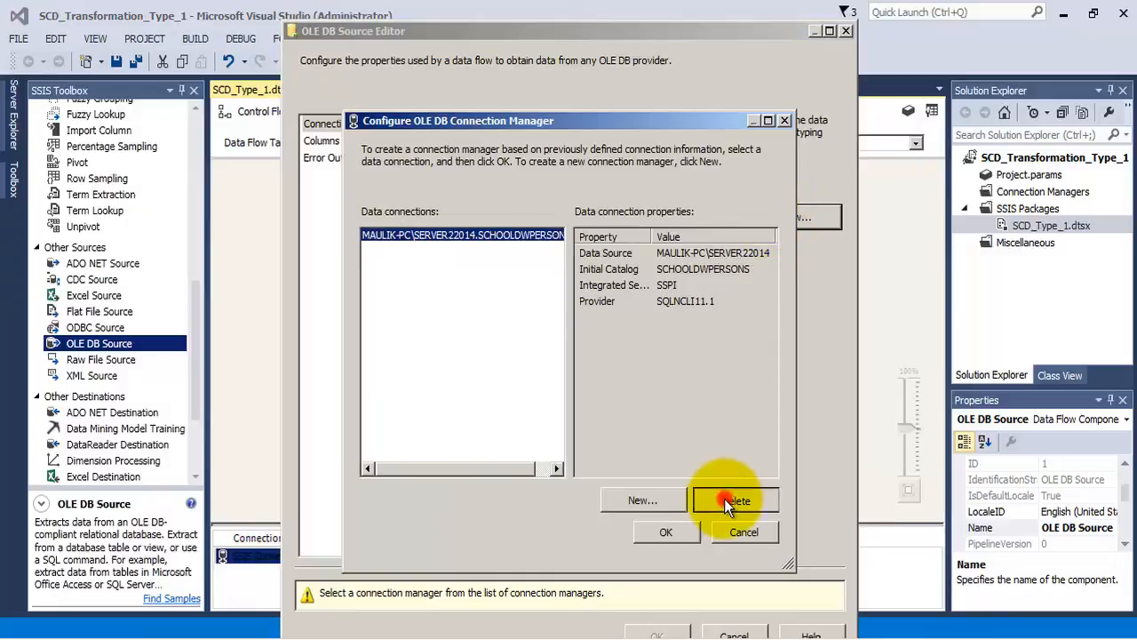
pyautogui.click(726, 500)
# - Create and test a Windows-authenticated connection to the OLTPDBPERSONS database on the SERVER12014 instance, and assign it to the OLE DB Source
pyautogui.click(644, 501)
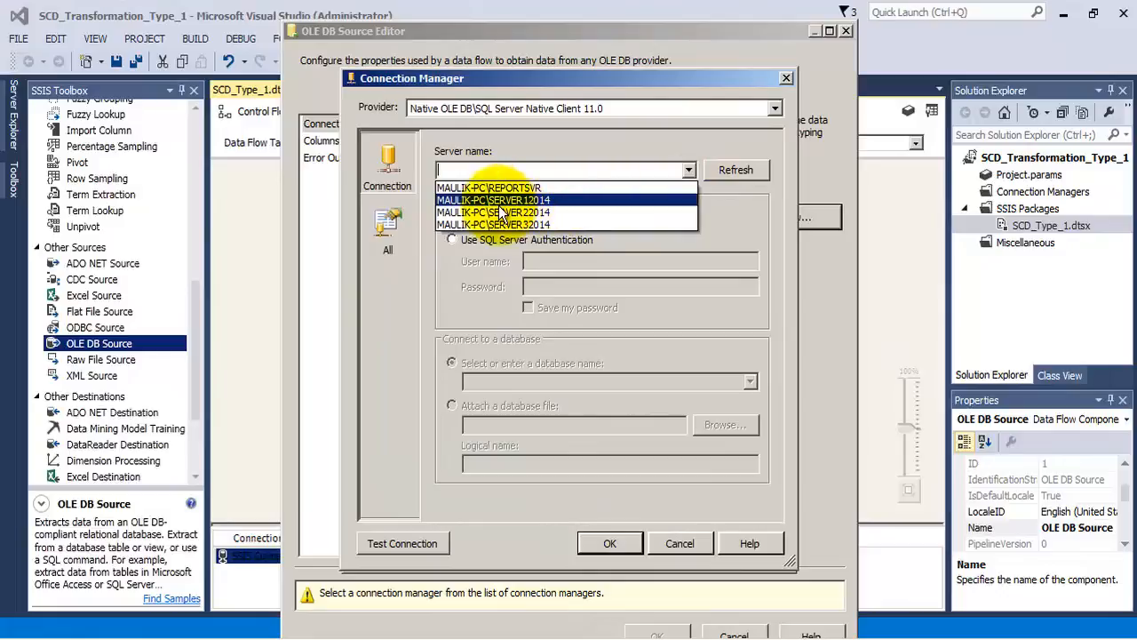
pyautogui.click(526, 201)
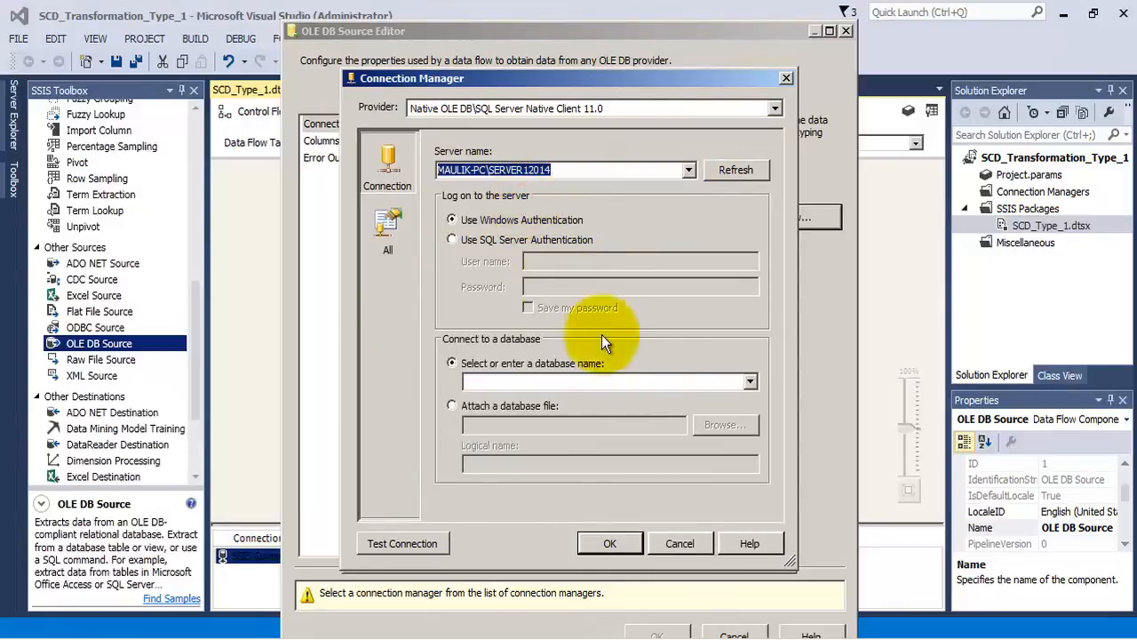
pyautogui.click(751, 384)
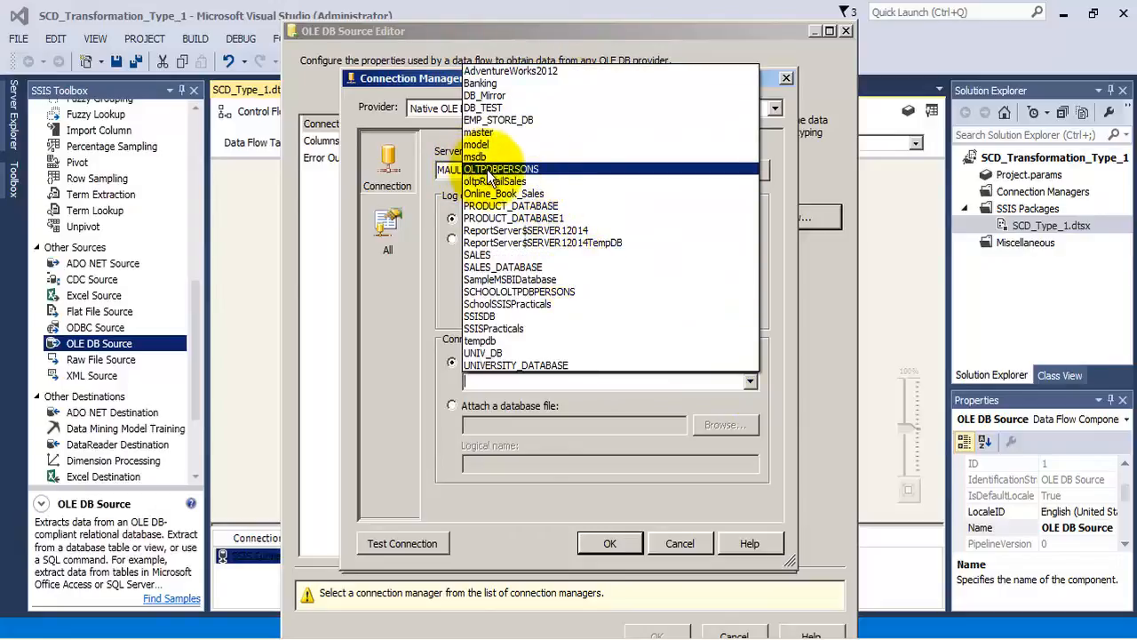
pyautogui.click(522, 175)
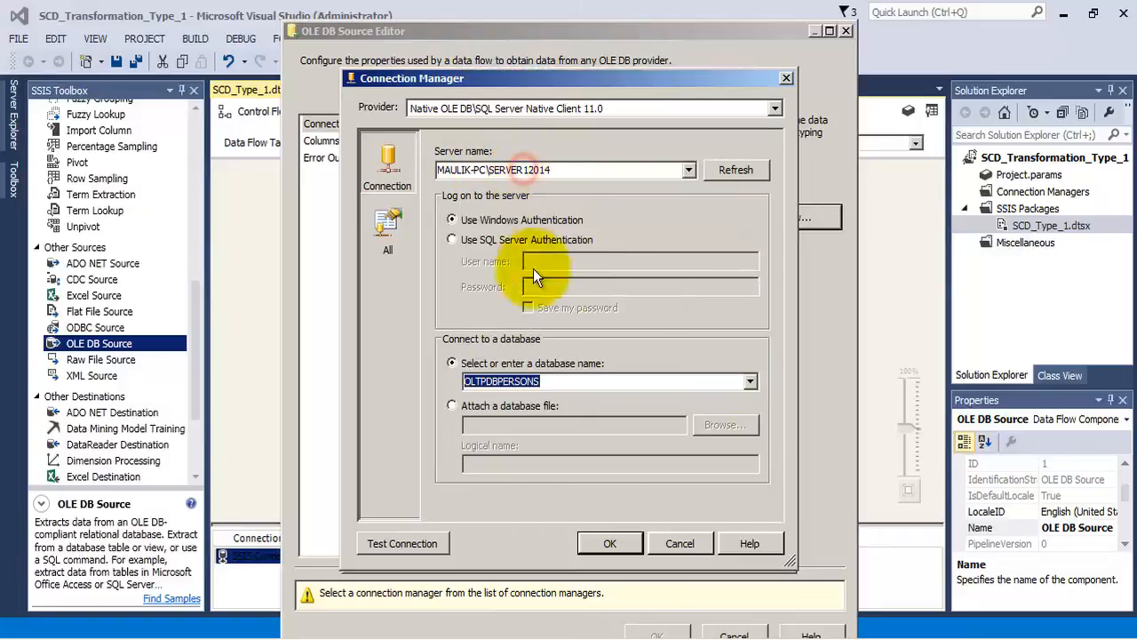
pyautogui.click(438, 539)
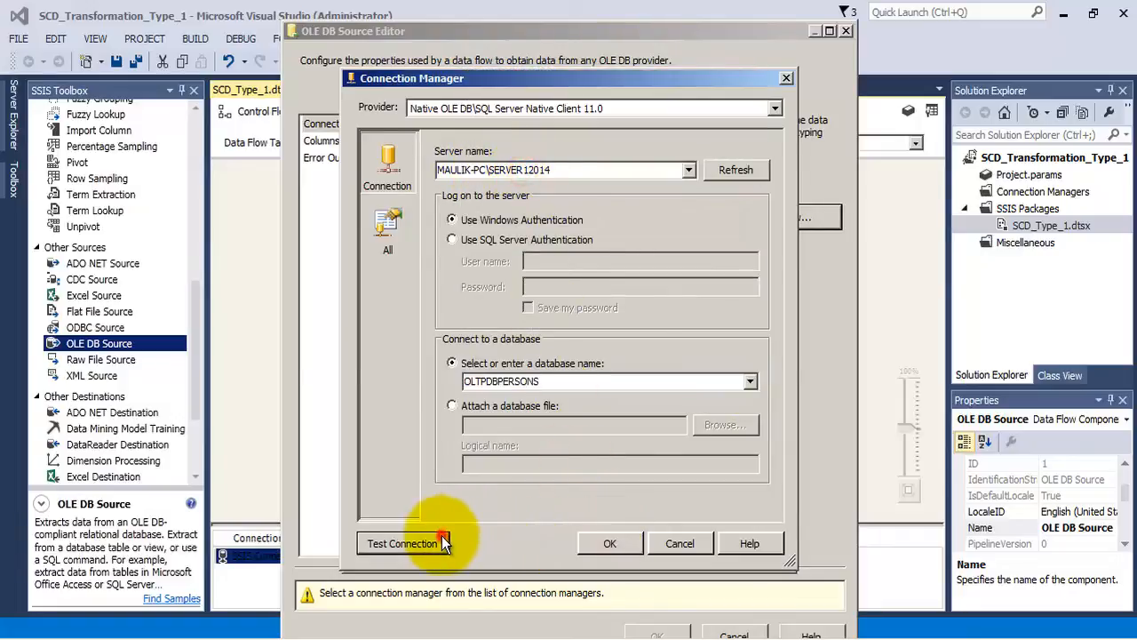
pyautogui.click(767, 347)
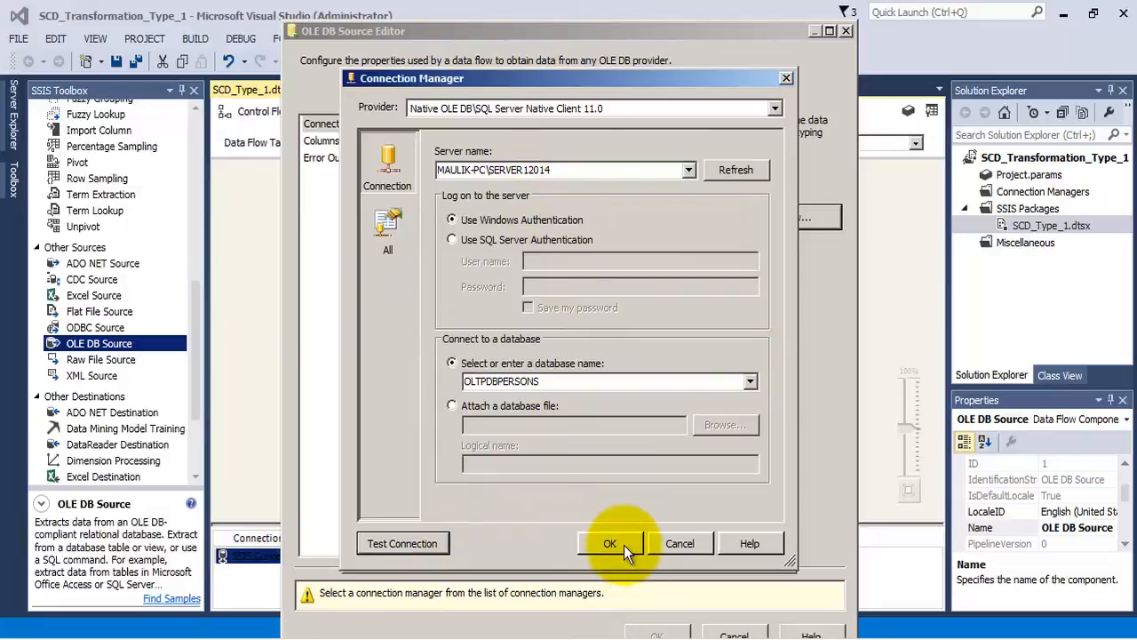
pyautogui.click(624, 544)
pyautogui.click(669, 535)
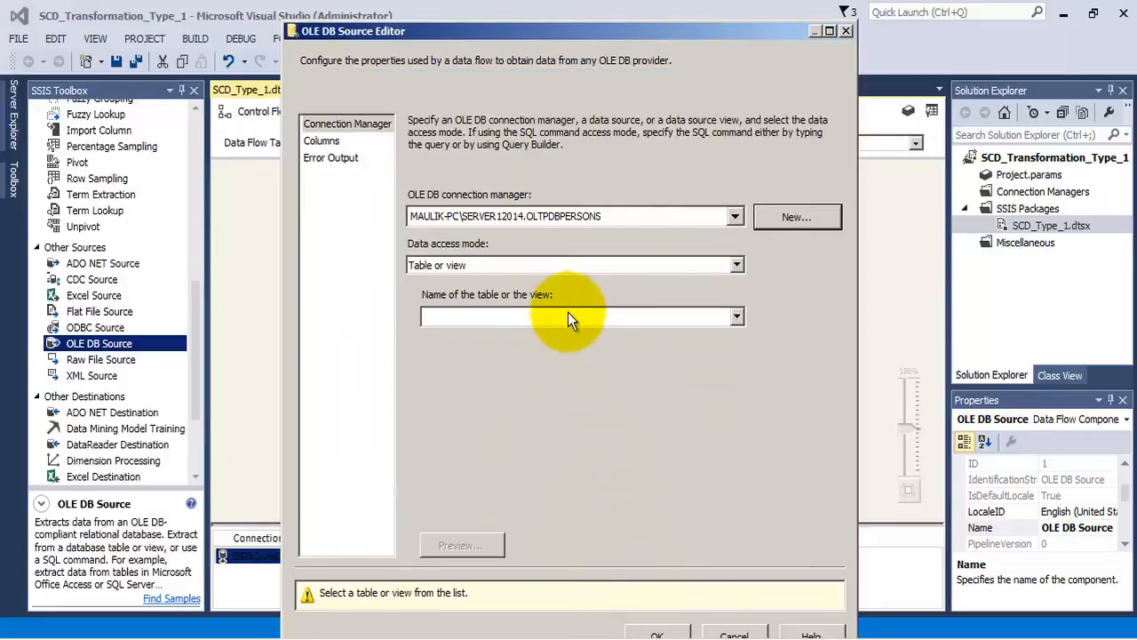
# - Check the source query's table in SQL Server Management Studio and set the OLE DB Source to read all columns of [dbo].[PERSON_Details]
pyautogui.click(269, 638)
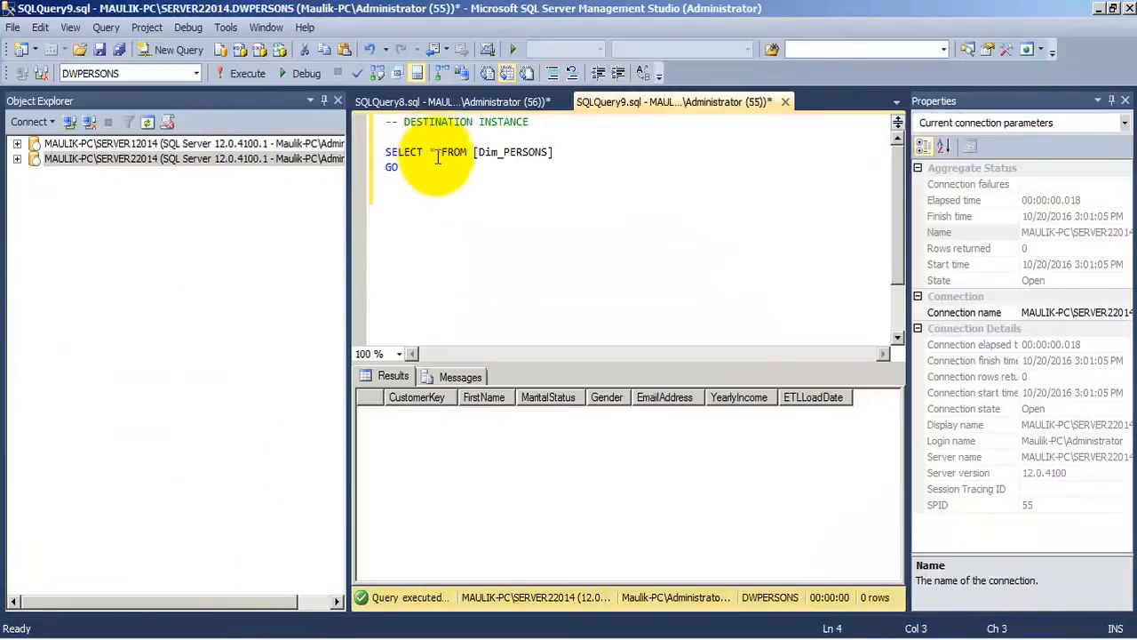
pyautogui.moveTo(397, 167); pyautogui.dragTo(383, 153)
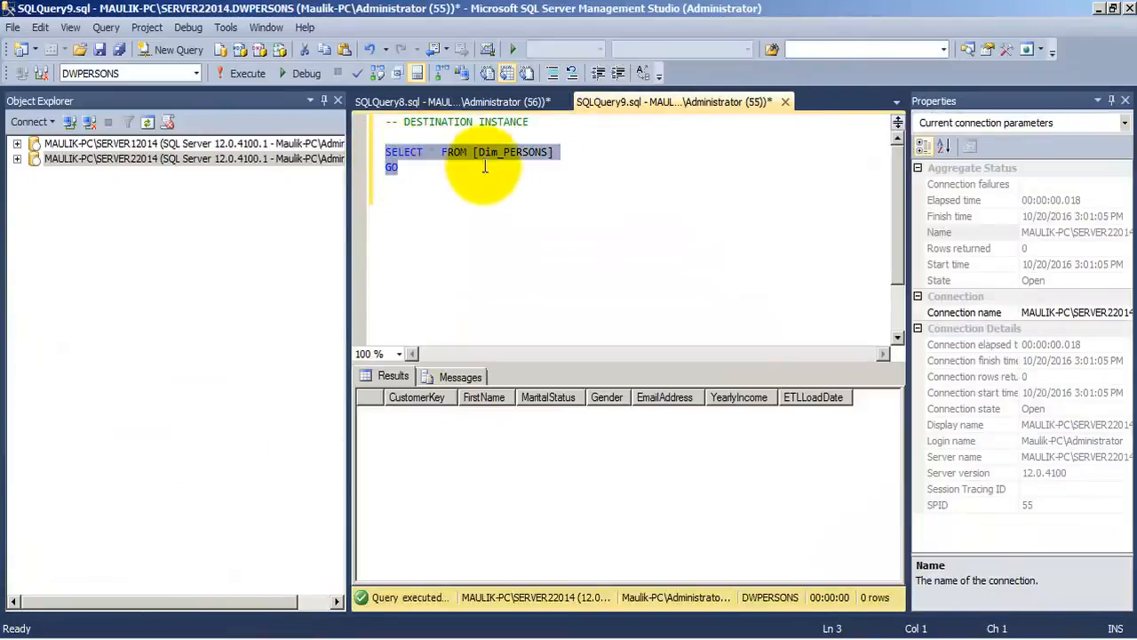
pyautogui.click(464, 100)
pyautogui.click(422, 169)
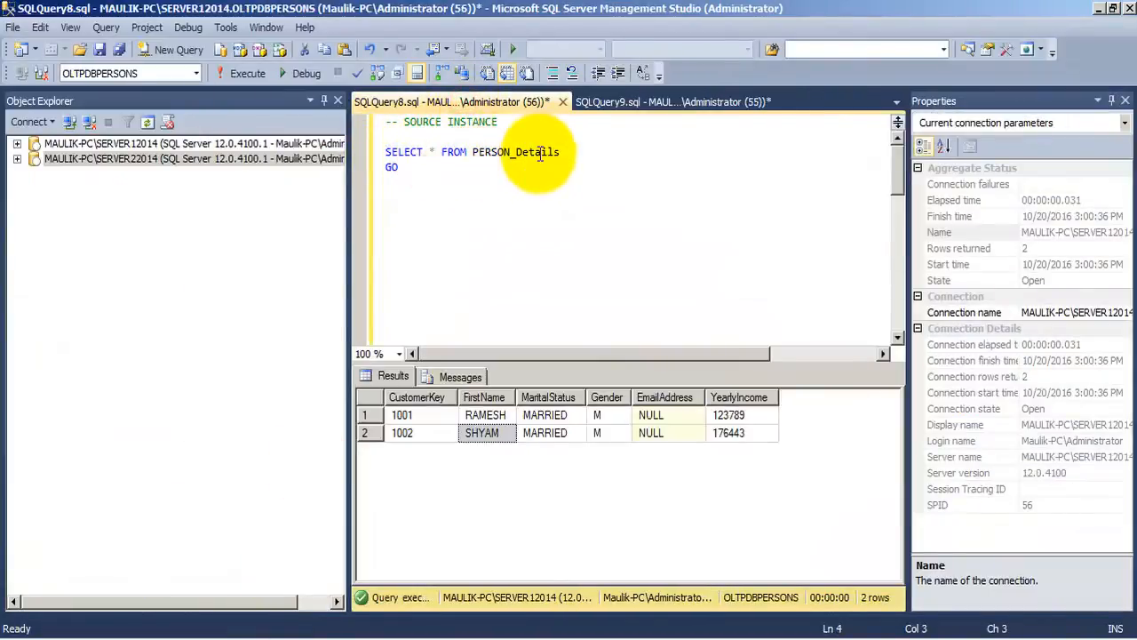
pyautogui.click(386, 635)
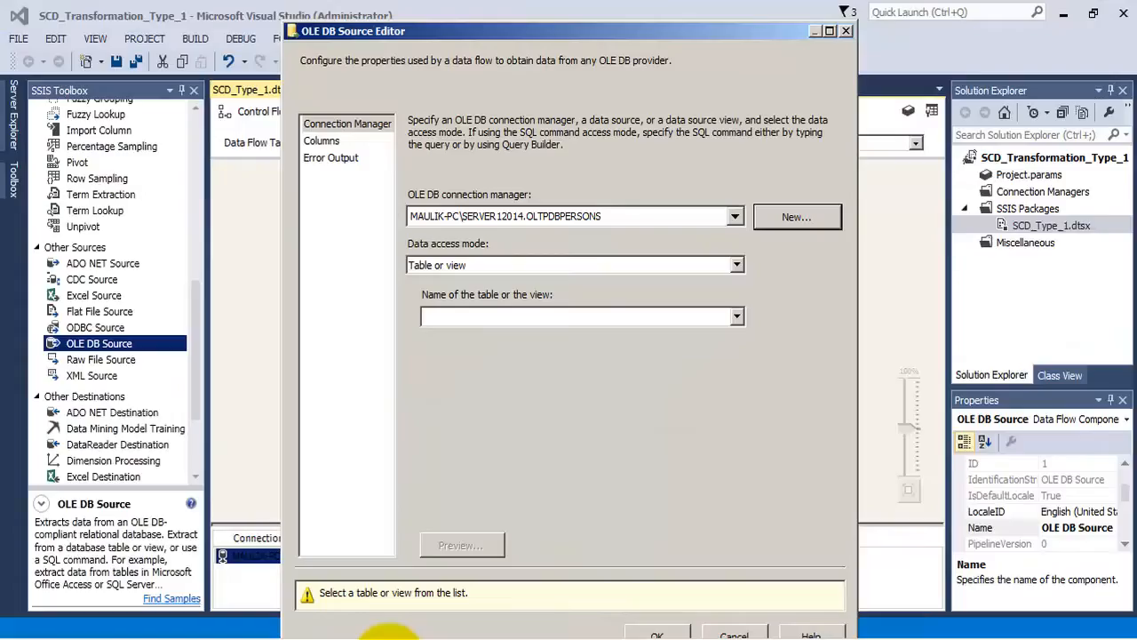
pyautogui.click(517, 317)
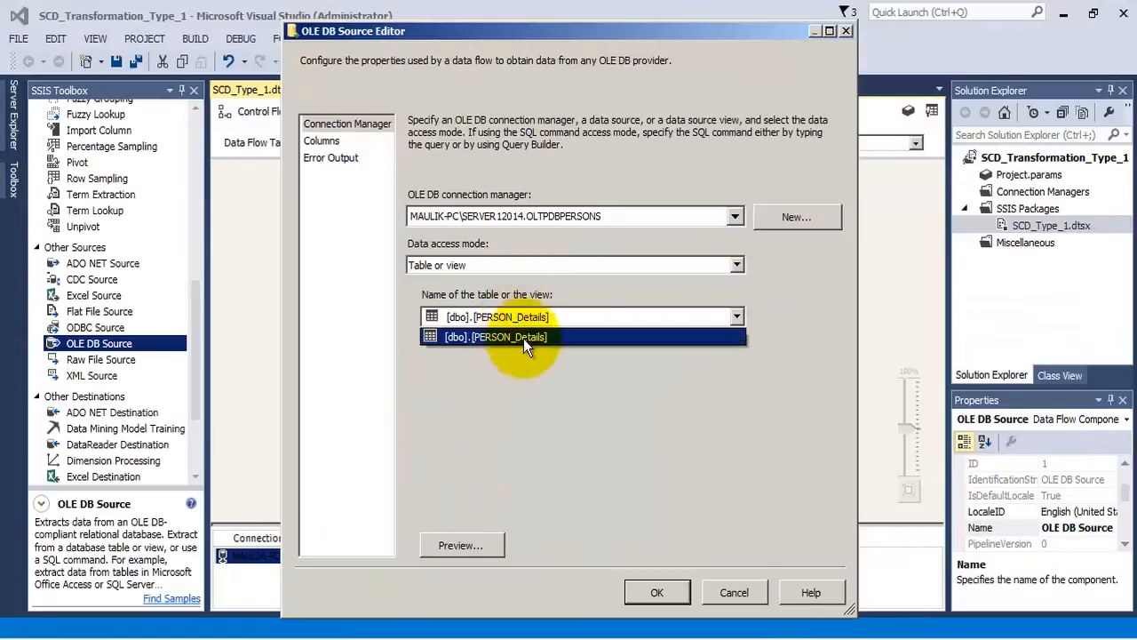
pyautogui.click(528, 335)
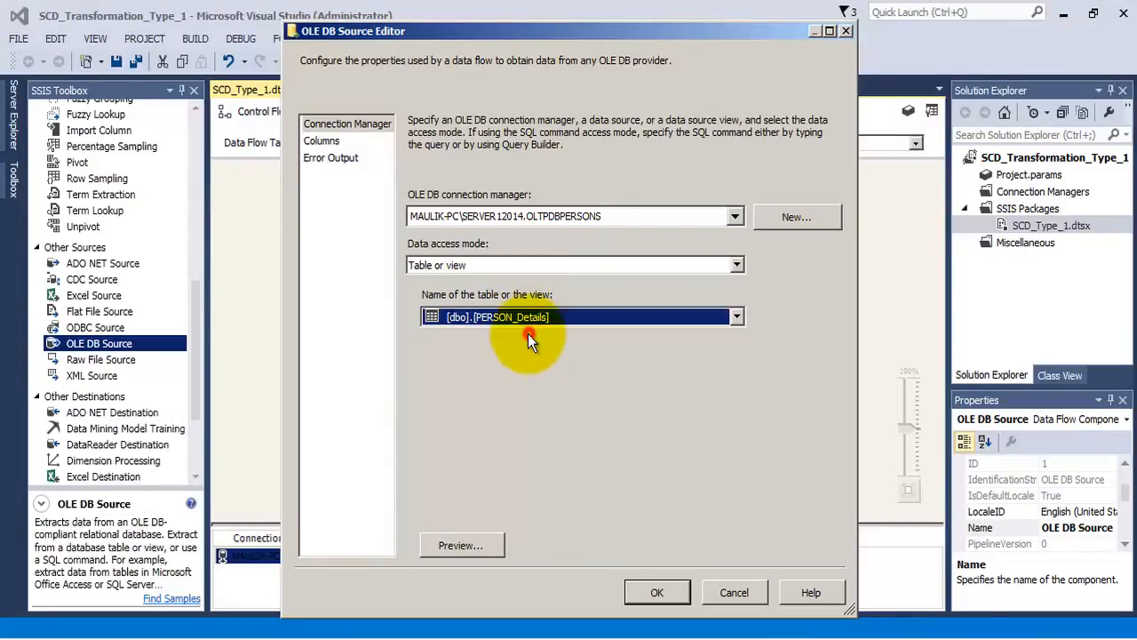
pyautogui.click(322, 141)
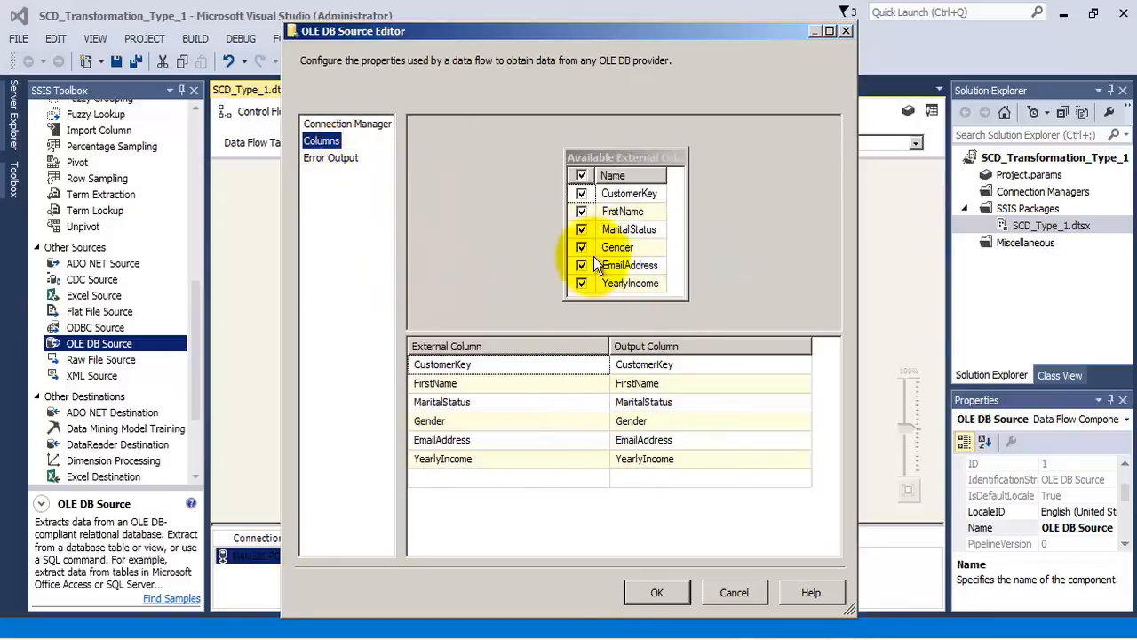
pyautogui.click(656, 593)
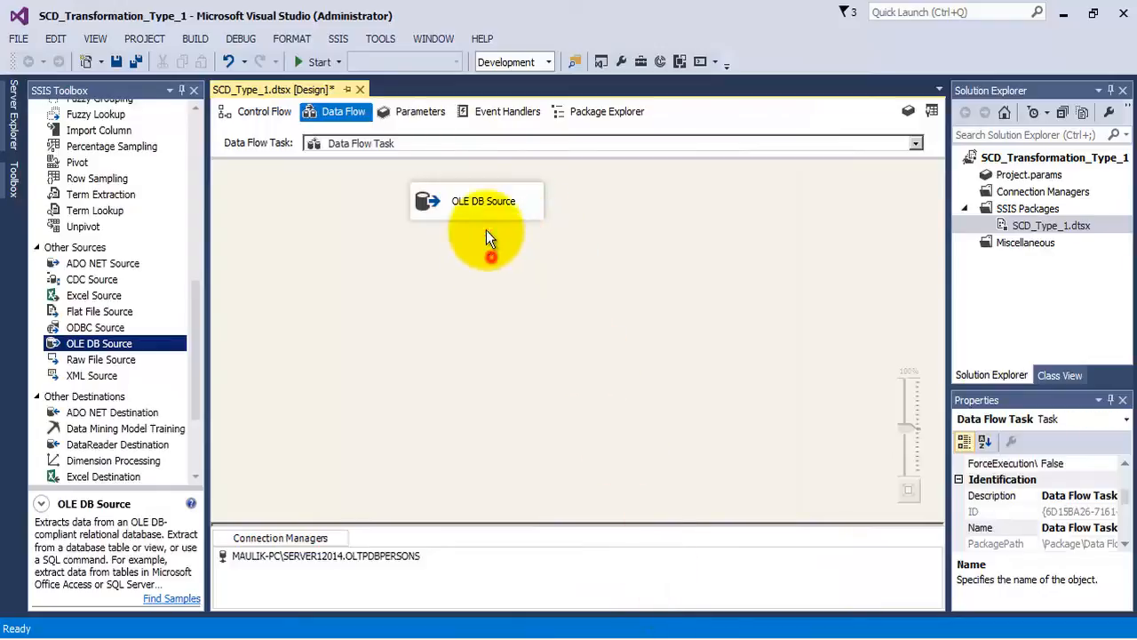
# - Add a Slowly Changing Dimension transformation to the data flow below the OLE DB Source
pyautogui.click(471, 199)
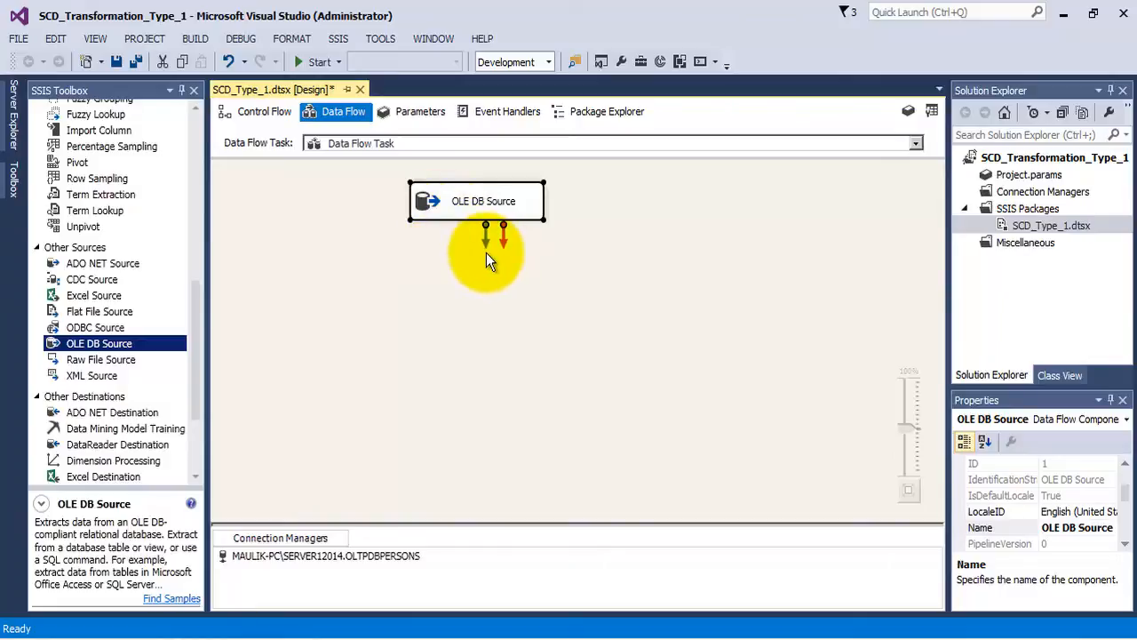
pyautogui.moveTo(203, 317); pyautogui.dragTo(190, 152)
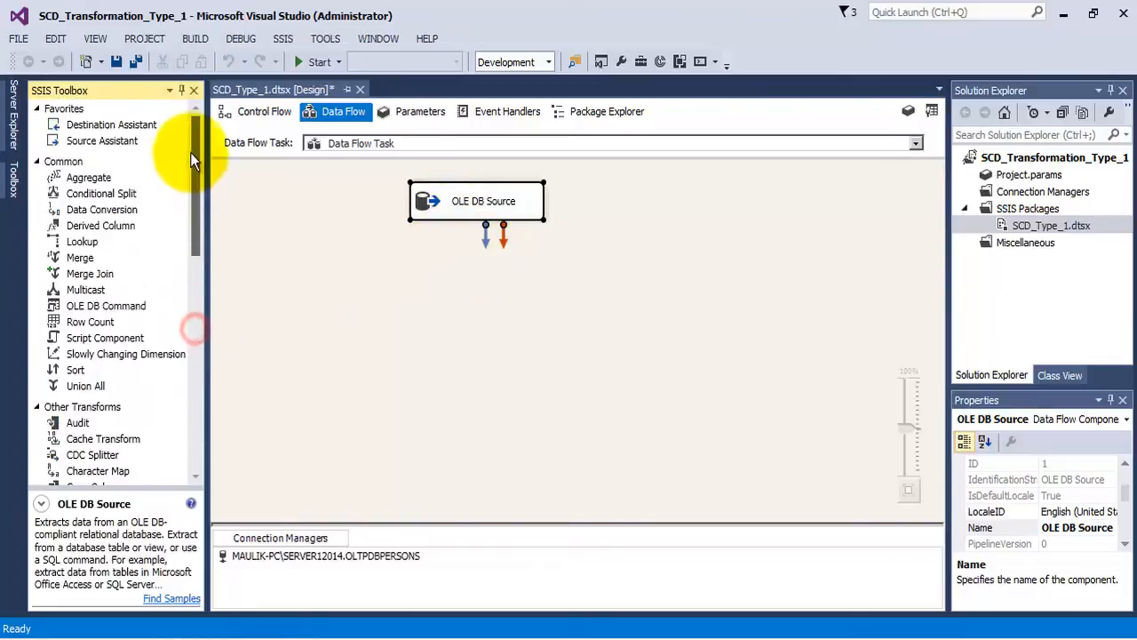
pyautogui.click(92, 355)
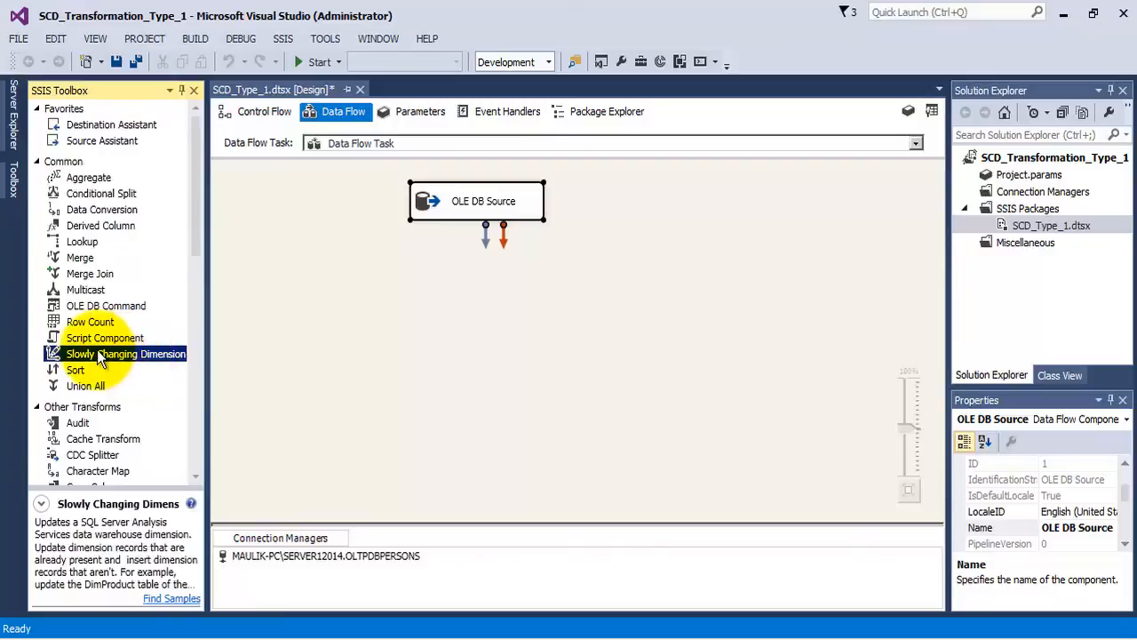
pyautogui.moveTo(98, 352); pyautogui.dragTo(461, 280)
pyautogui.moveTo(525, 305); pyautogui.dragTo(466, 296)
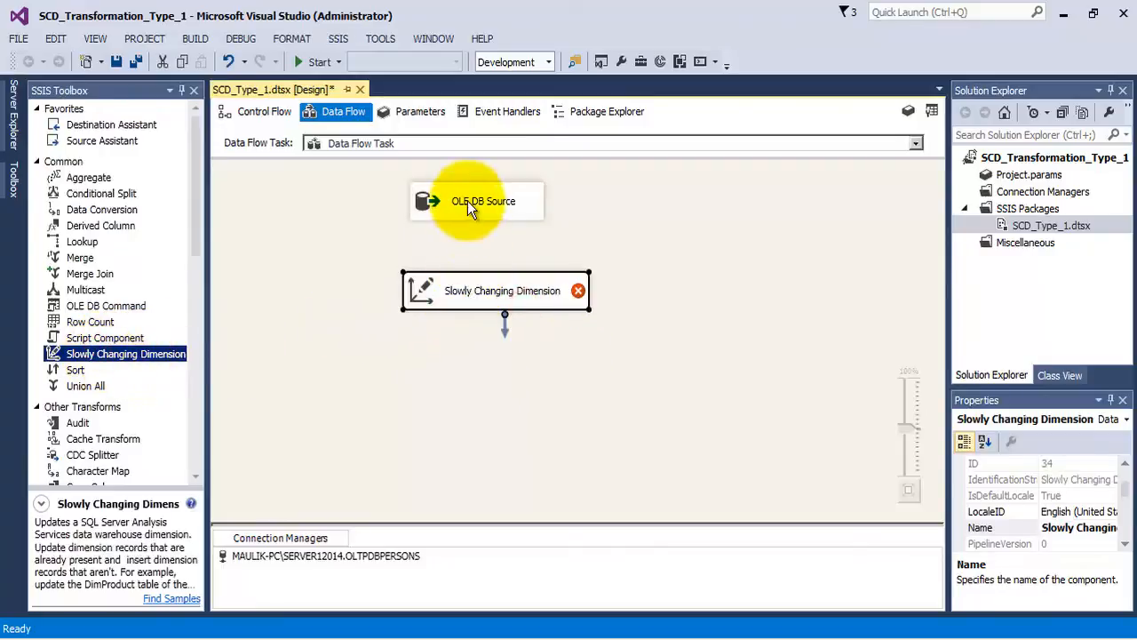
# - Connect the OLE DB Source's regular output to the Slowly Changing Dimension and align the transformation beneath the source
pyautogui.click(468, 199)
pyautogui.moveTo(488, 241); pyautogui.dragTo(494, 283)
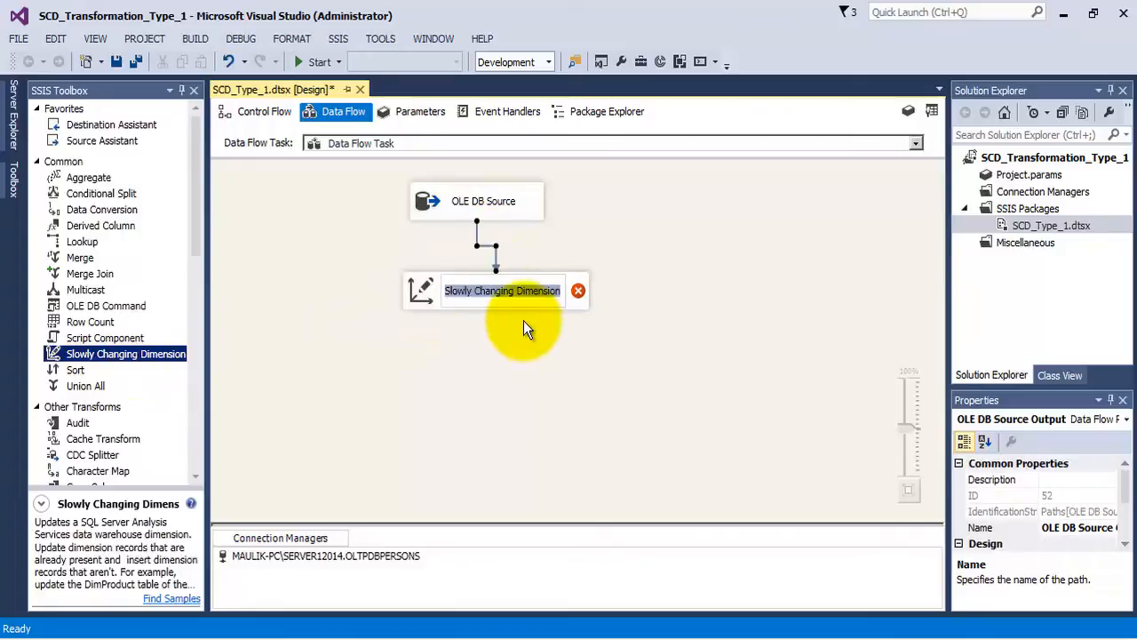
pyautogui.click(528, 333)
pyautogui.moveTo(554, 302); pyautogui.dragTo(539, 300)
pyautogui.click(540, 371)
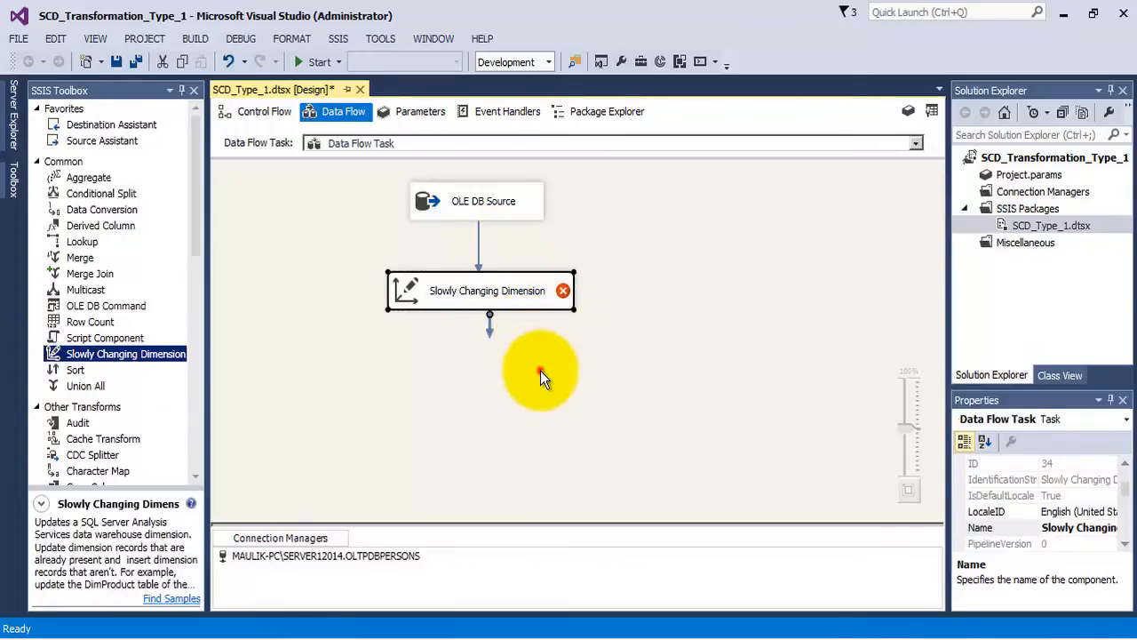
# - Open the Slowly Changing Dimension for editing and advance its wizard to the dimension table and keys selection
pyautogui.click(493, 293)
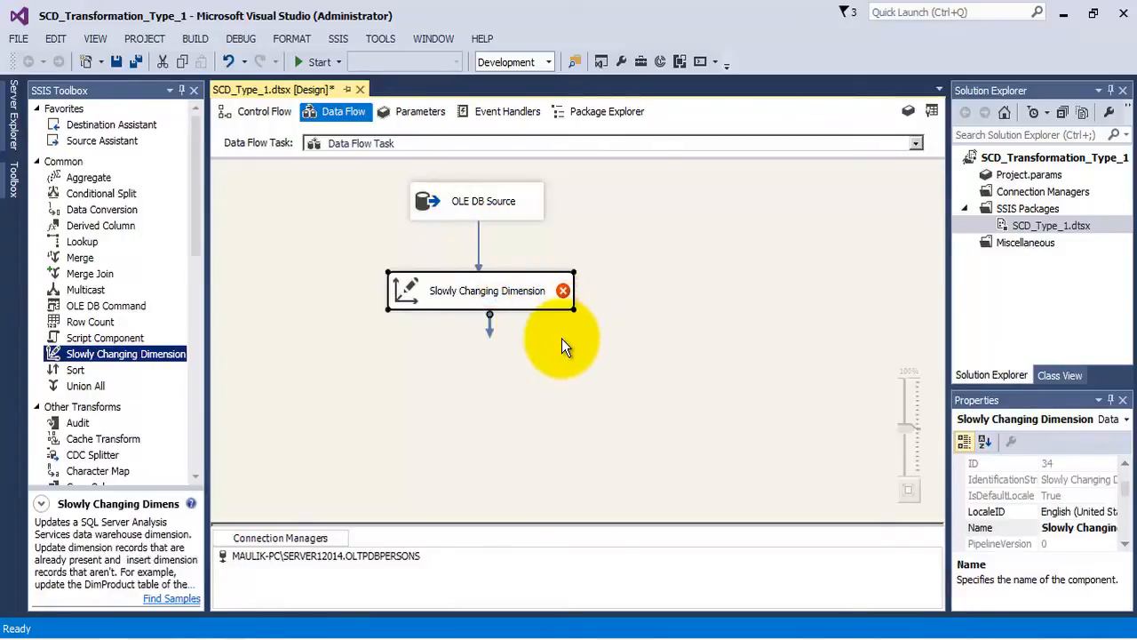
pyautogui.moveTo(533, 295)
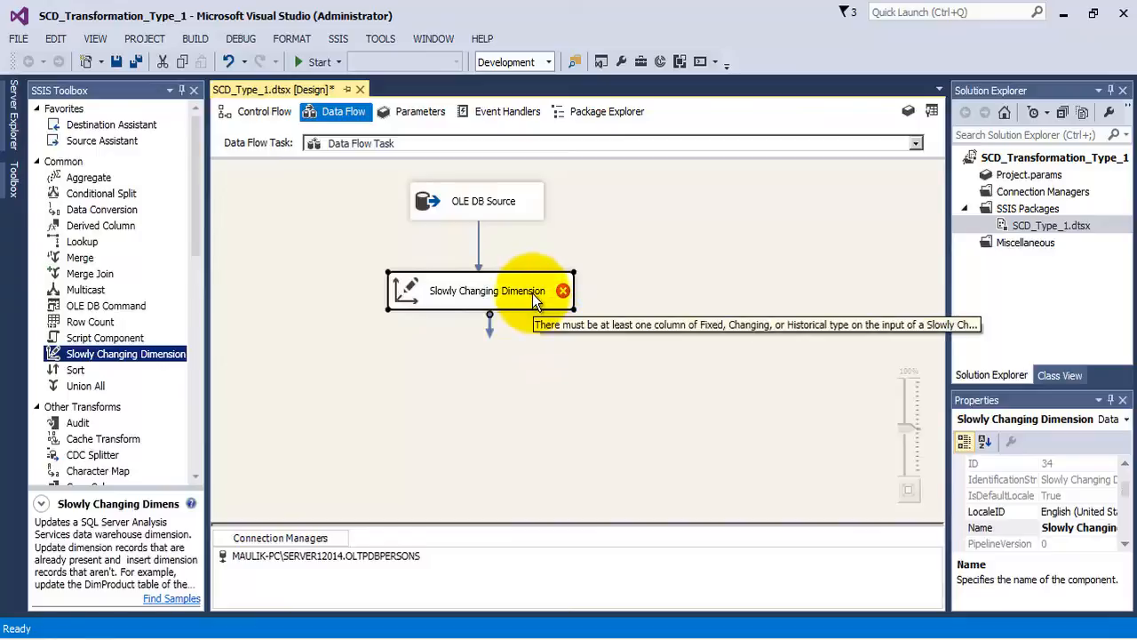
pyautogui.rightClick(533, 293)
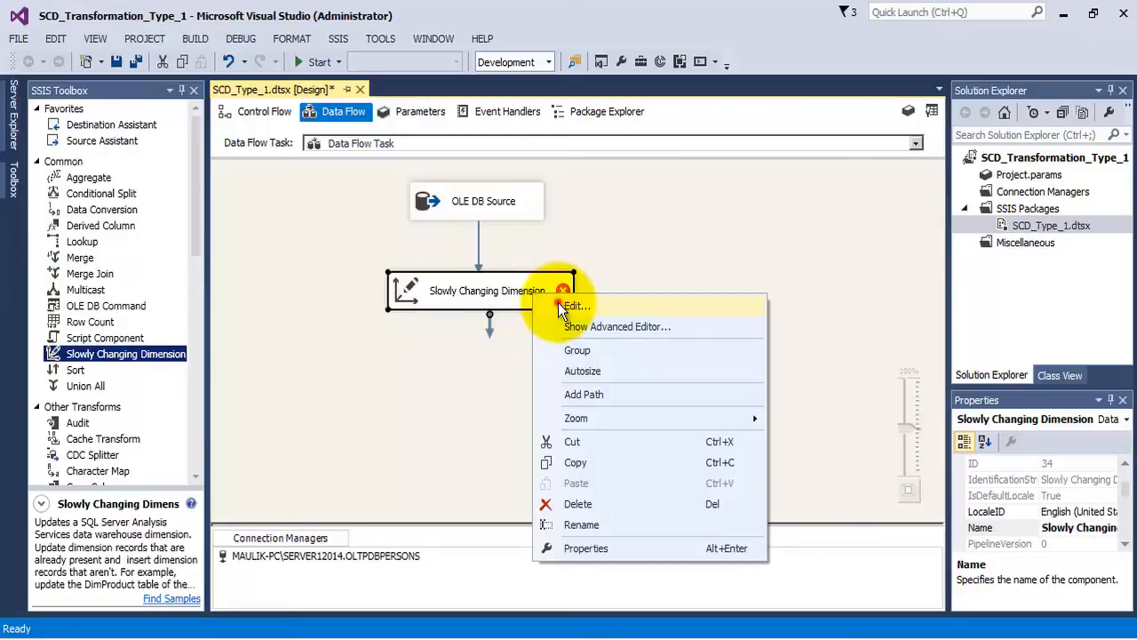
pyautogui.click(569, 306)
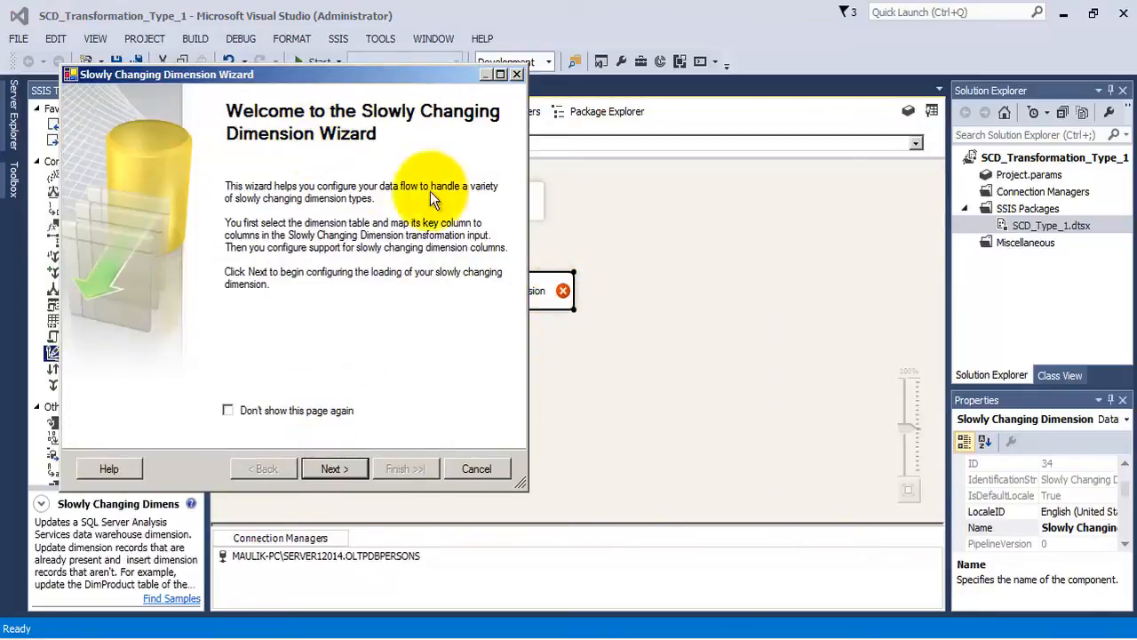
pyautogui.click(341, 471)
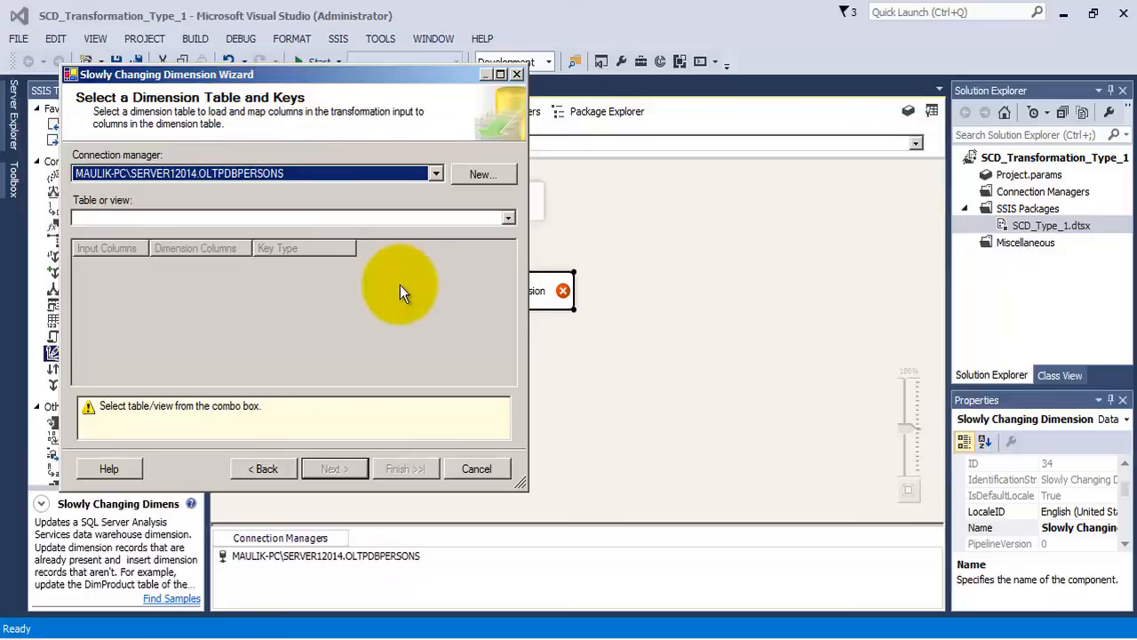
# - Create a new OLE DB connection for the dimension table, choosing the SERVER22014 instance and the DWPERSONS database
pyautogui.click(464, 176)
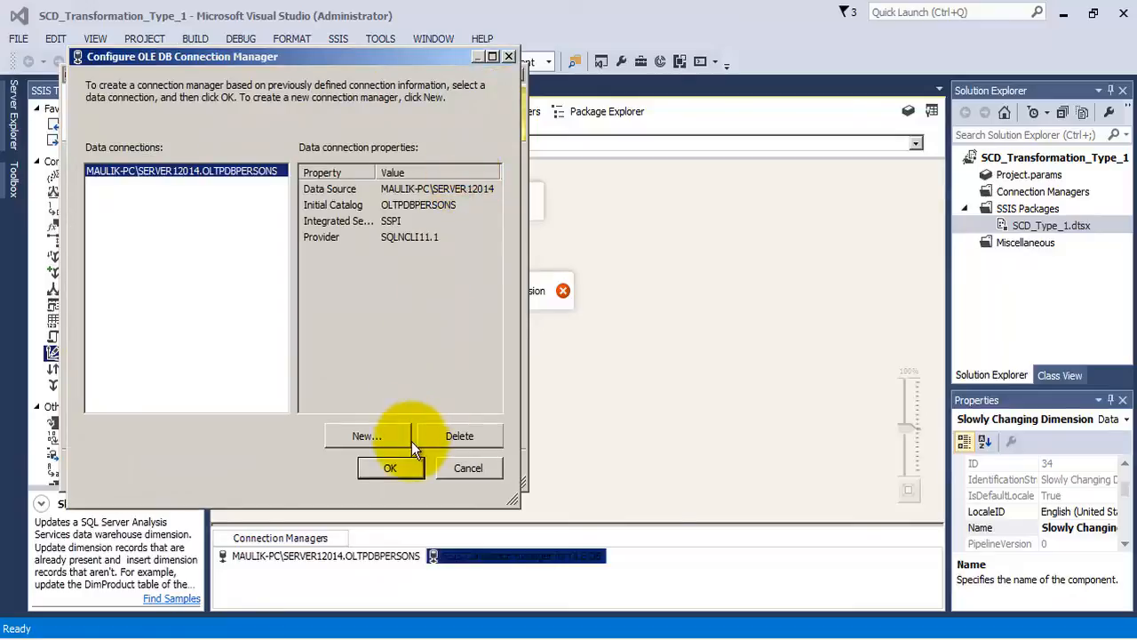
pyautogui.click(387, 441)
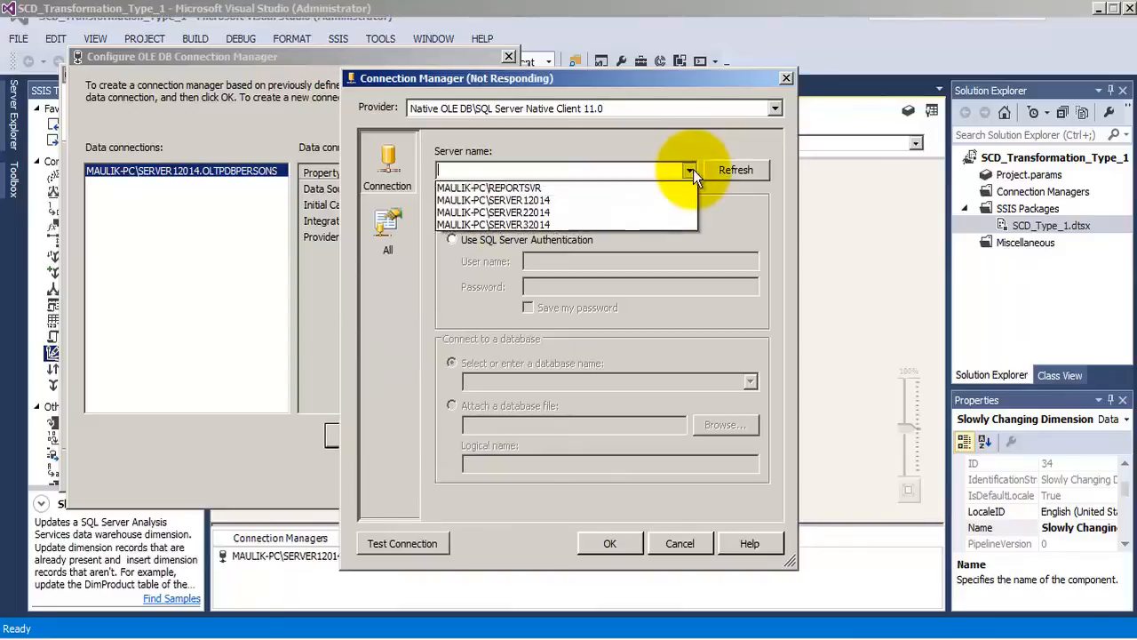
pyautogui.click(540, 213)
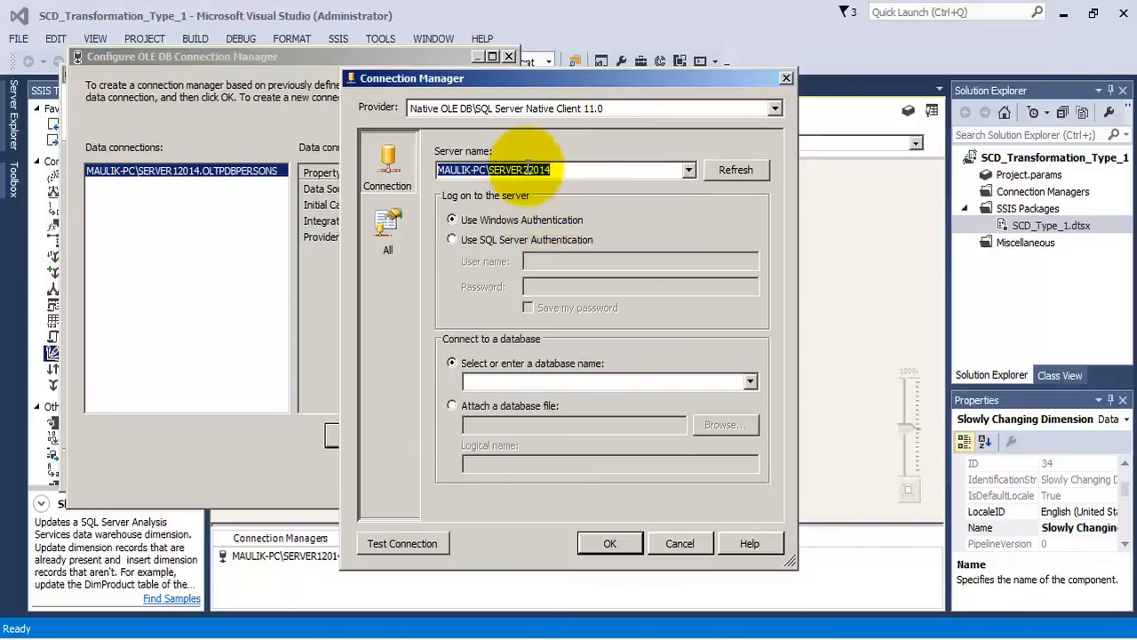
pyautogui.click(751, 381)
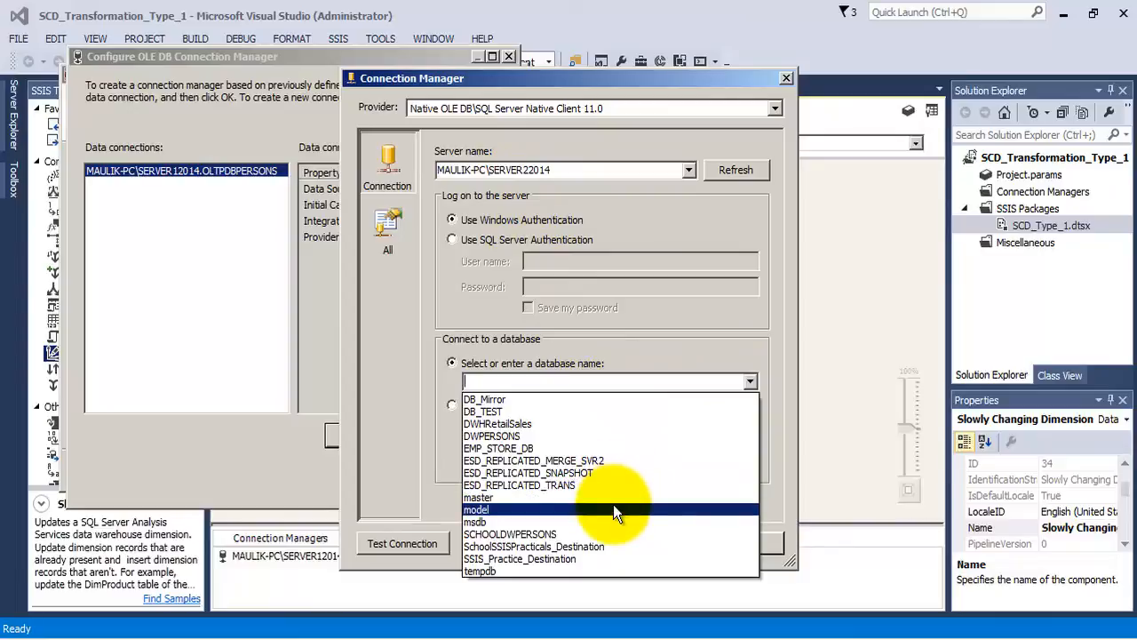
pyautogui.click(548, 437)
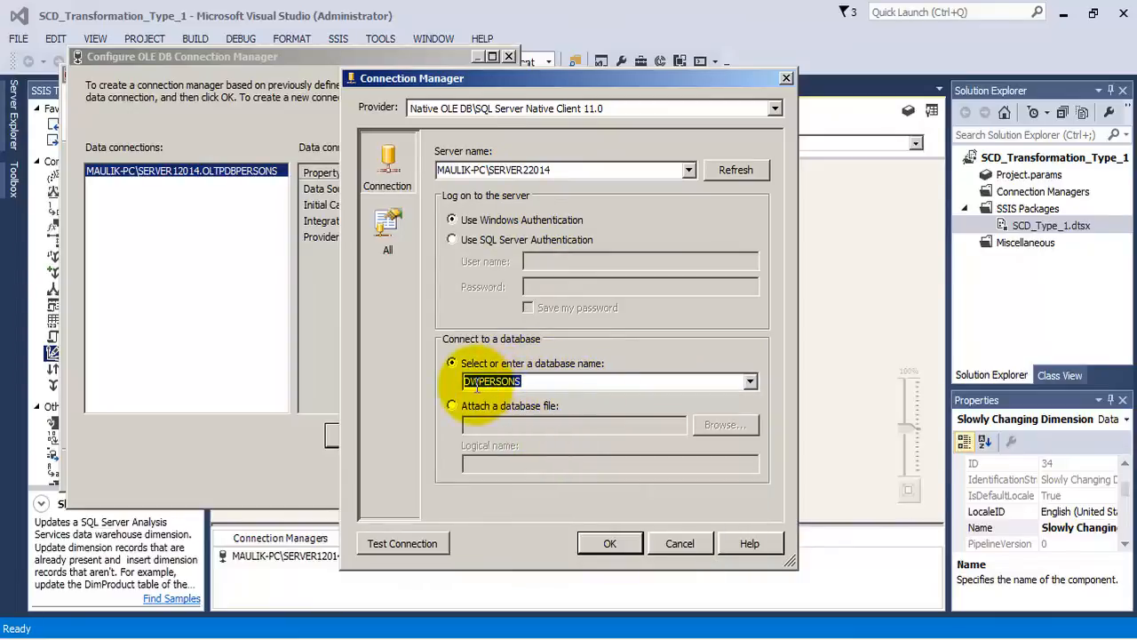
pyautogui.click(479, 382)
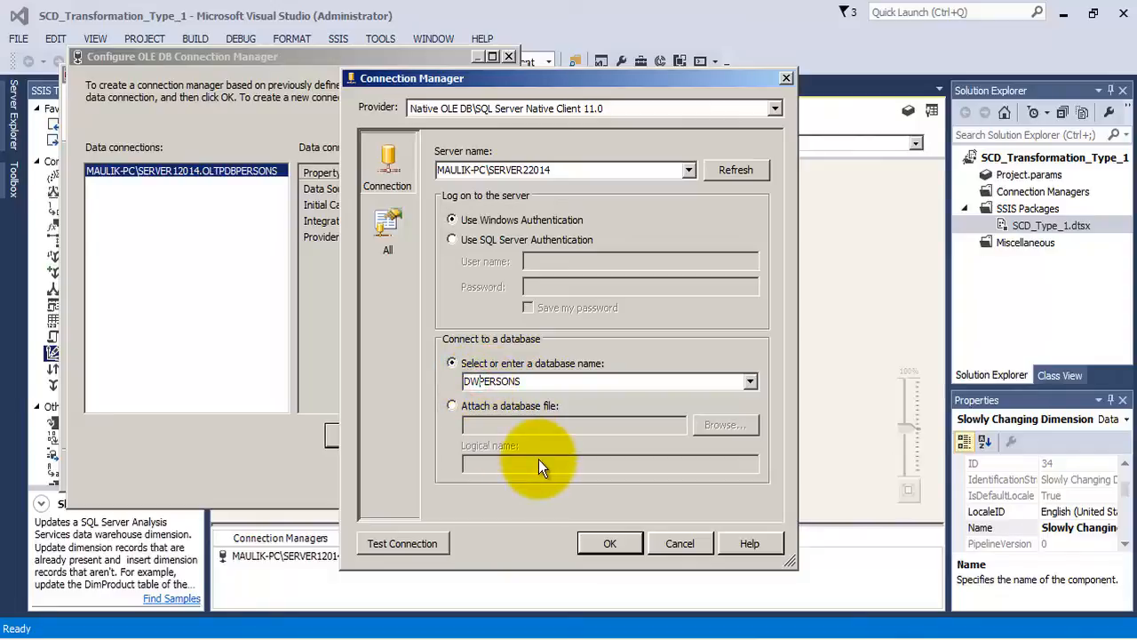
# - Test the DWPERSONS connection and accept it as the wizard's connection manager
pyautogui.click(428, 536)
pyautogui.click(787, 346)
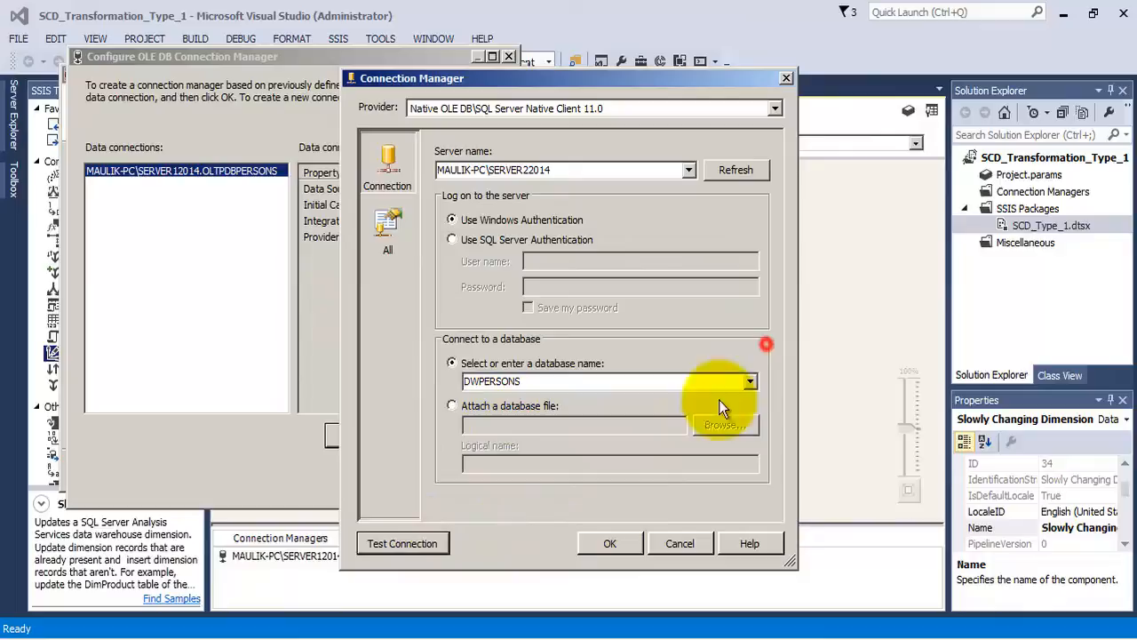
pyautogui.click(618, 544)
pyautogui.click(397, 468)
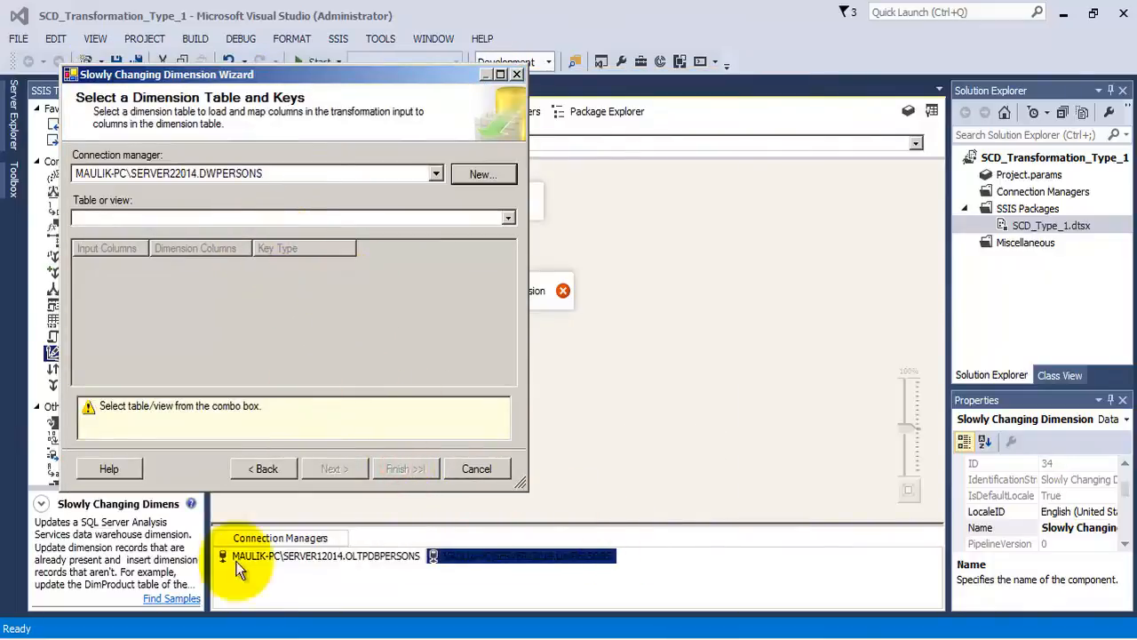
# - Switch to SQL Server Management Studio and check which table the destination instance query reads
pyautogui.click(263, 632)
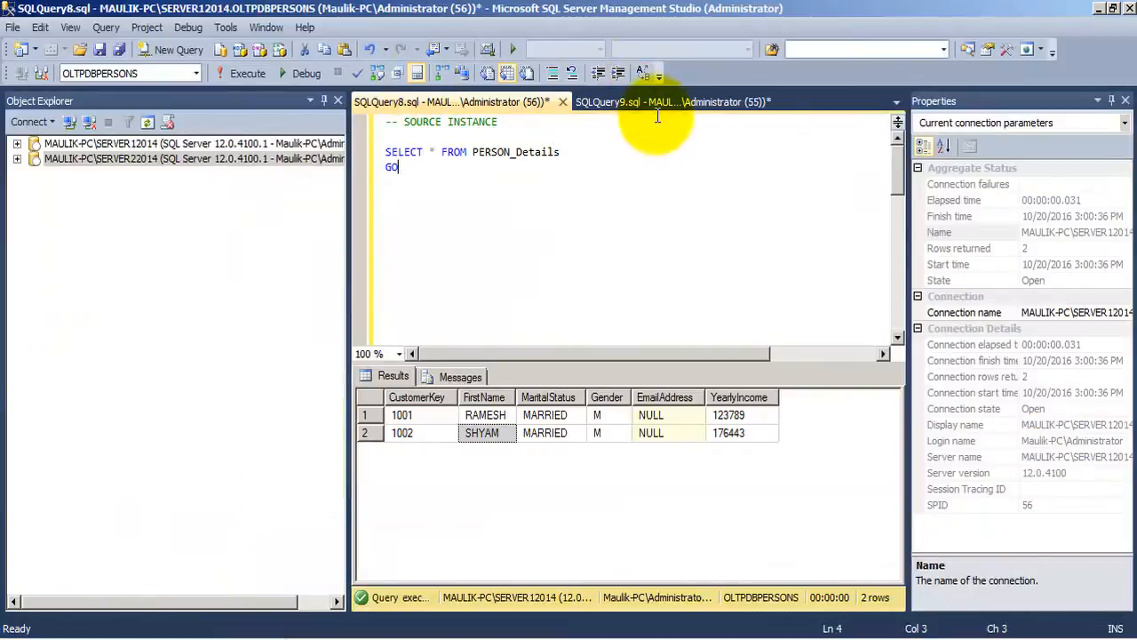
pyautogui.click(648, 108)
pyautogui.click(441, 121)
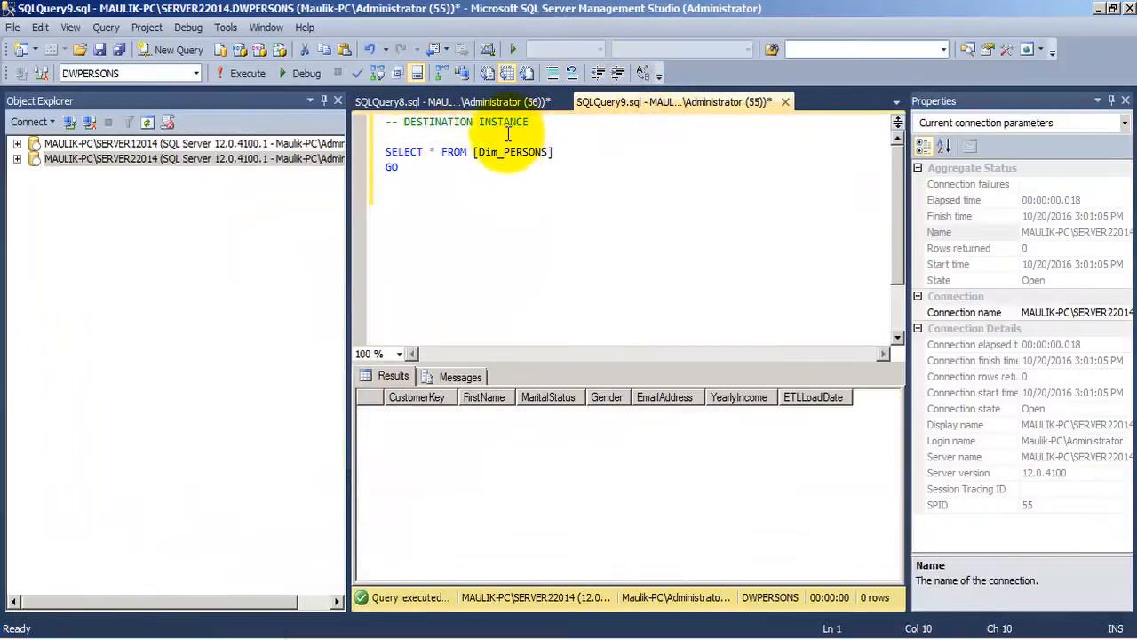
pyautogui.moveTo(553, 152); pyautogui.dragTo(472, 155)
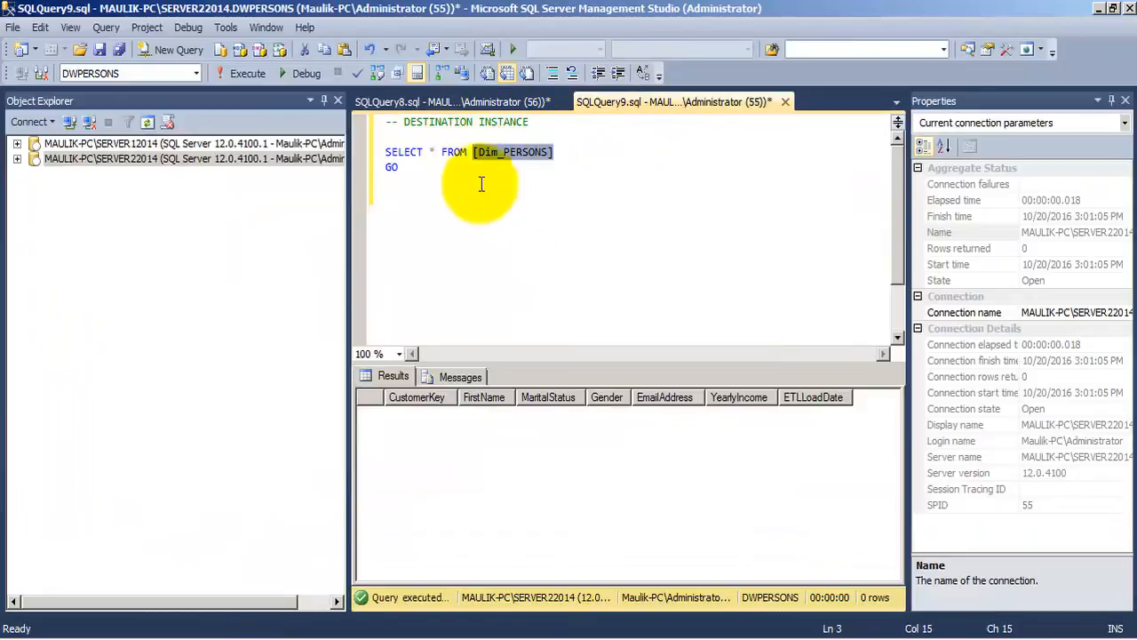
pyautogui.click(460, 121)
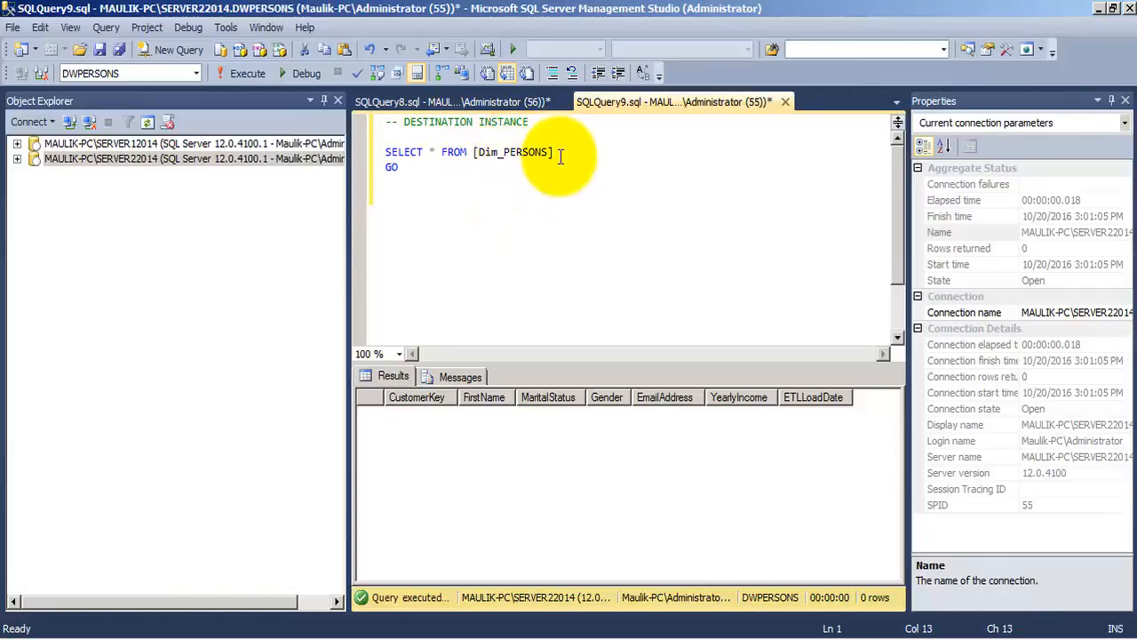
pyautogui.moveTo(558, 151); pyautogui.dragTo(375, 133)
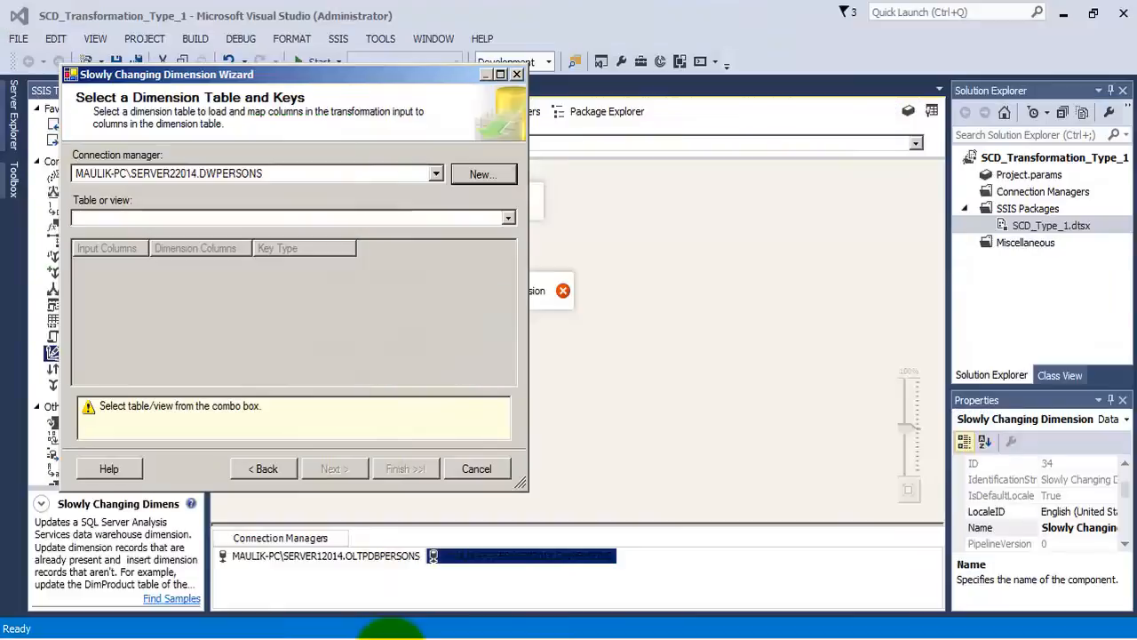
# - Back in the Visual Studio wizard, select [dbo].[Dim_PERSONS] as the dimension table and review its column mappings, including ETLLoadDate
pyautogui.click(508, 217)
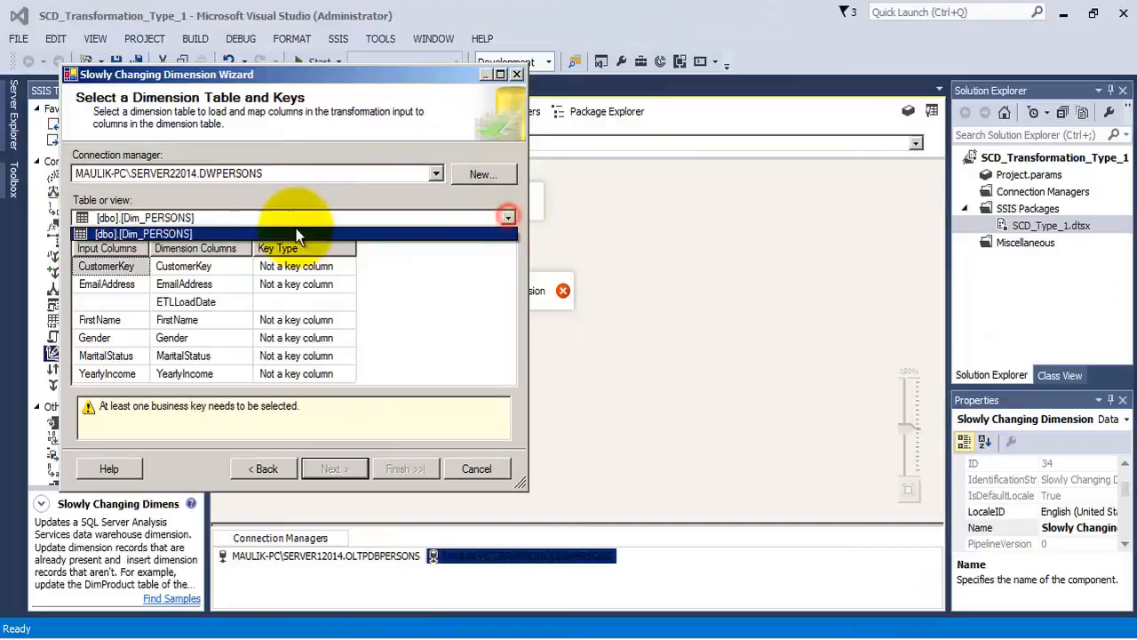
pyautogui.click(171, 233)
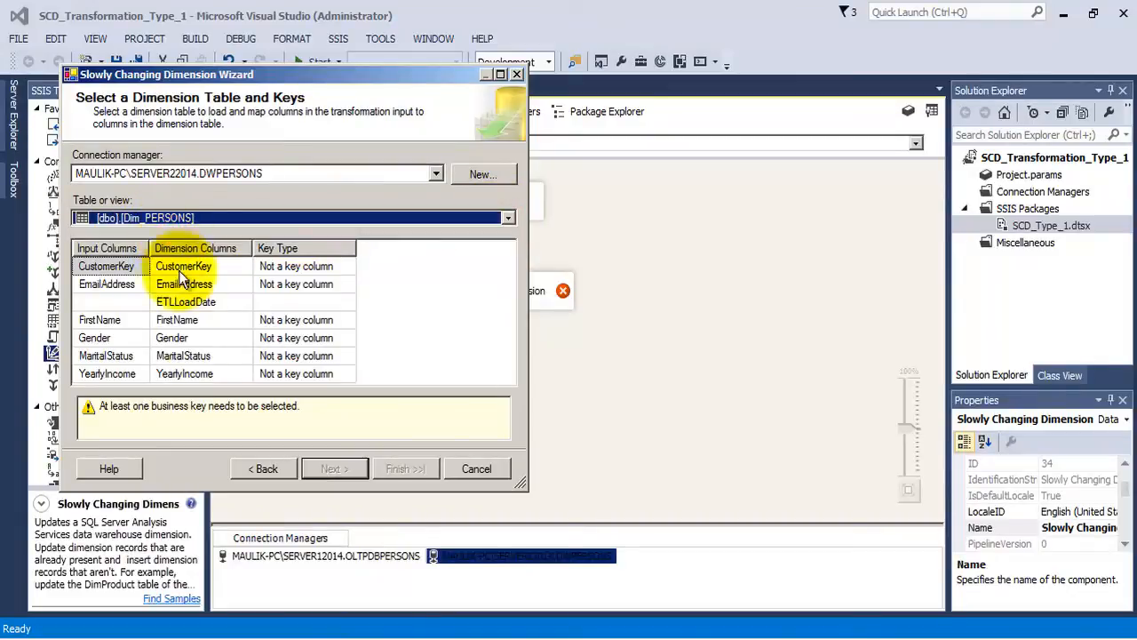
pyautogui.moveTo(216, 75); pyautogui.dragTo(306, 75)
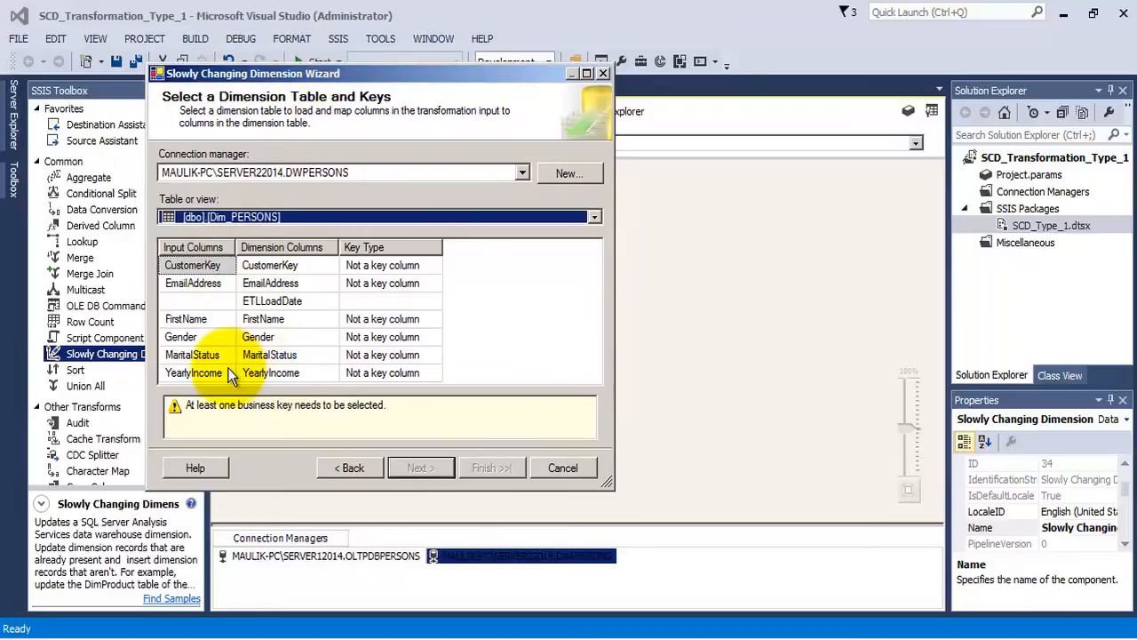
pyautogui.click(262, 372)
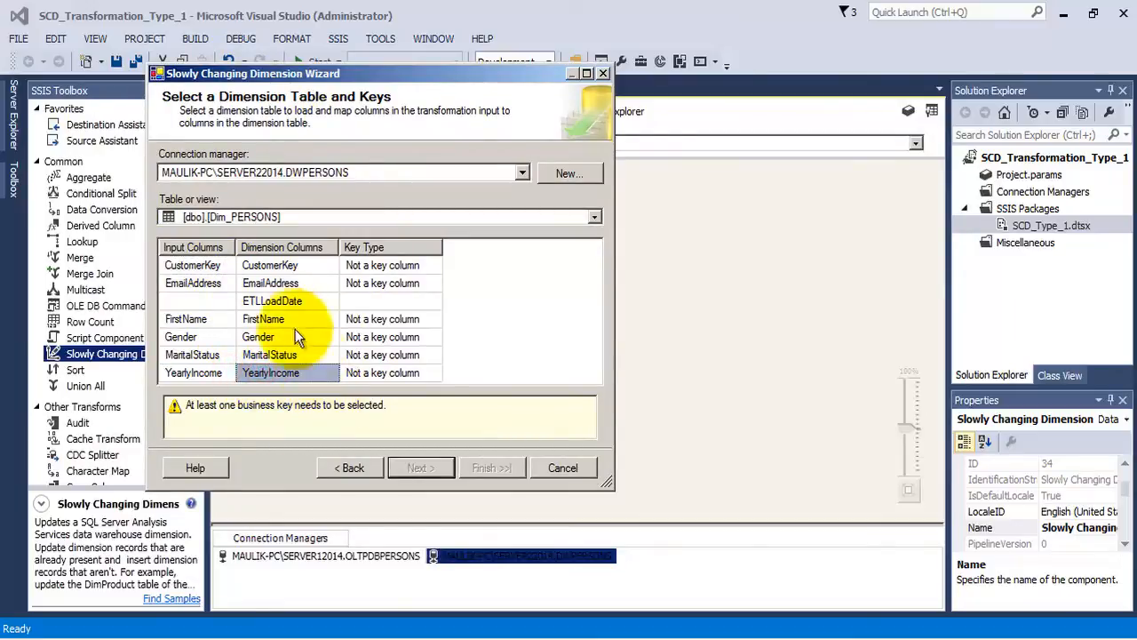
pyautogui.click(283, 301)
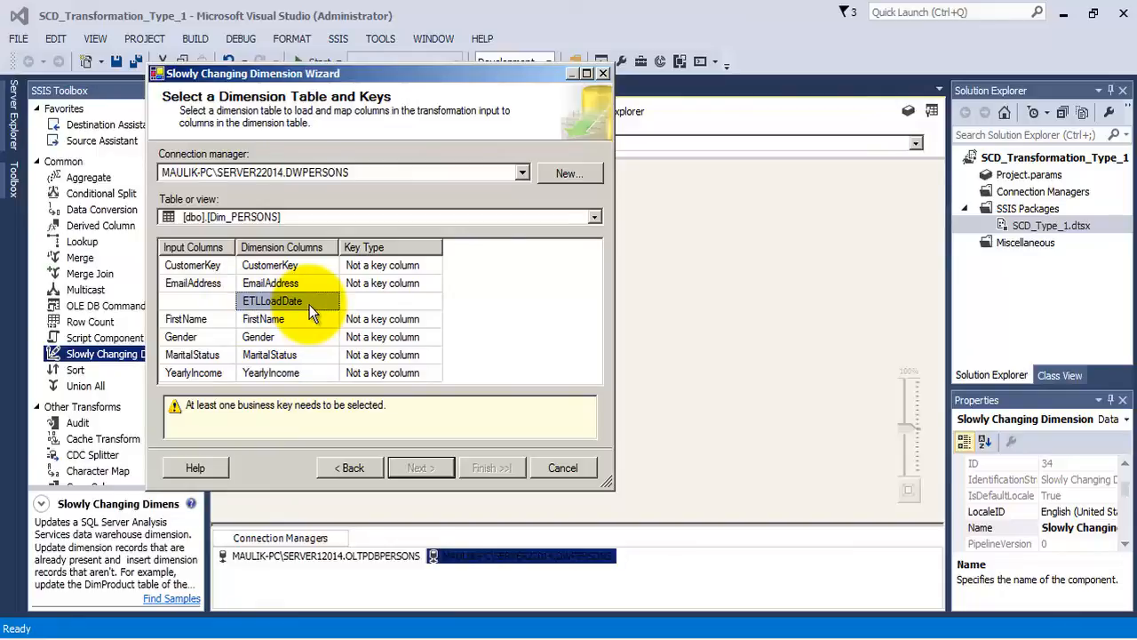
# - In SQL Server Management Studio, open the design of dbo.Dim_PERSONS and check the ETLLoadDate column's default value or binding
pyautogui.click(264, 639)
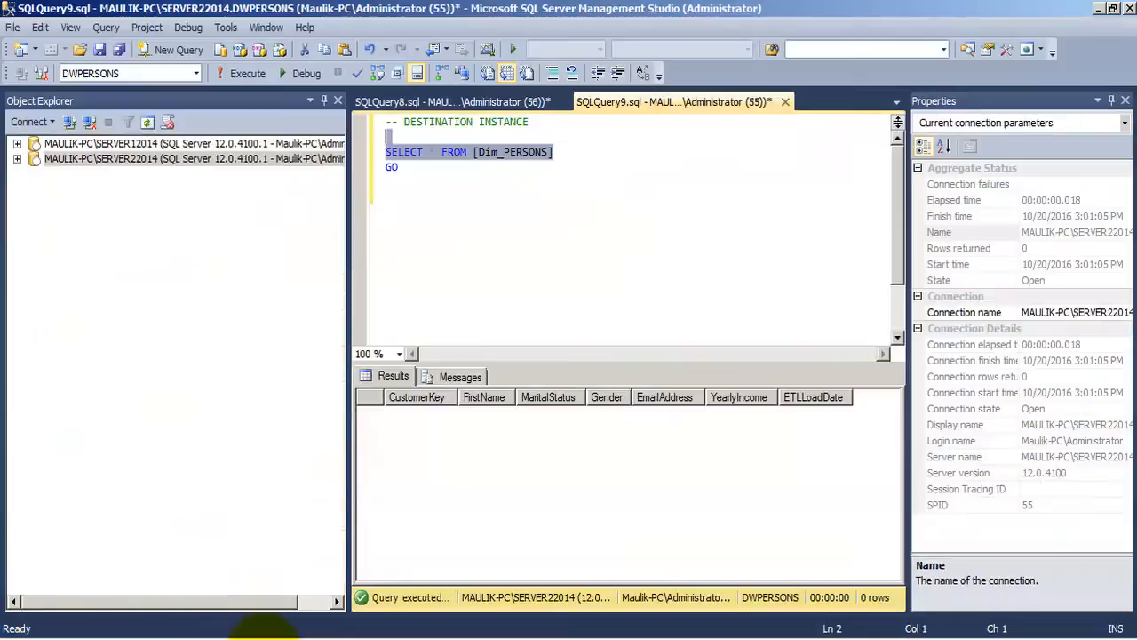
pyautogui.click(17, 158)
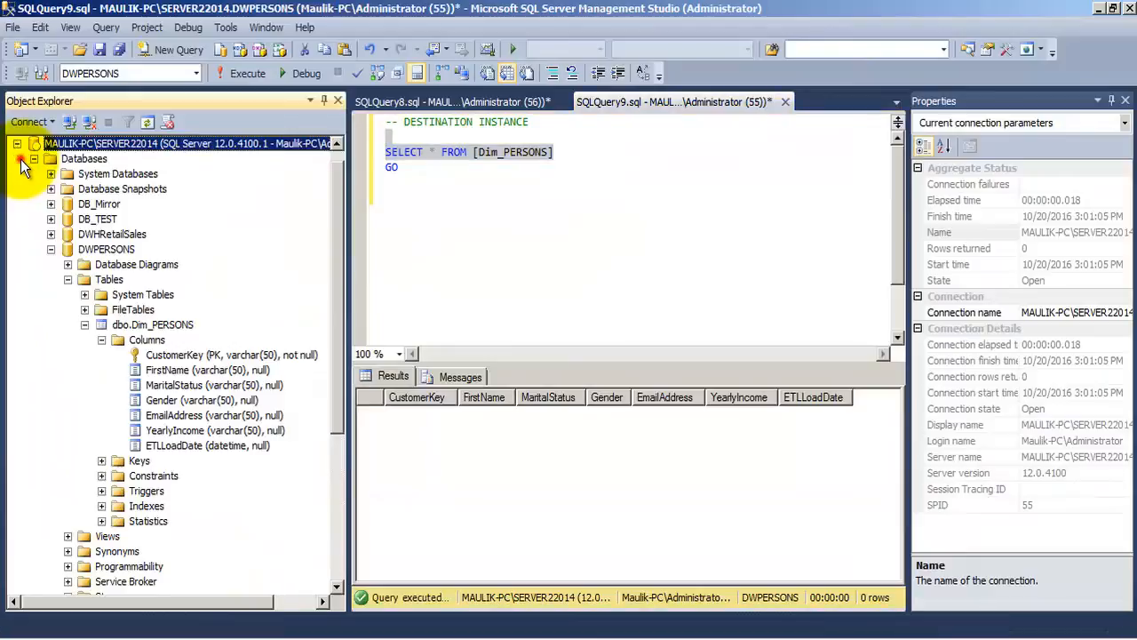
pyautogui.click(175, 326)
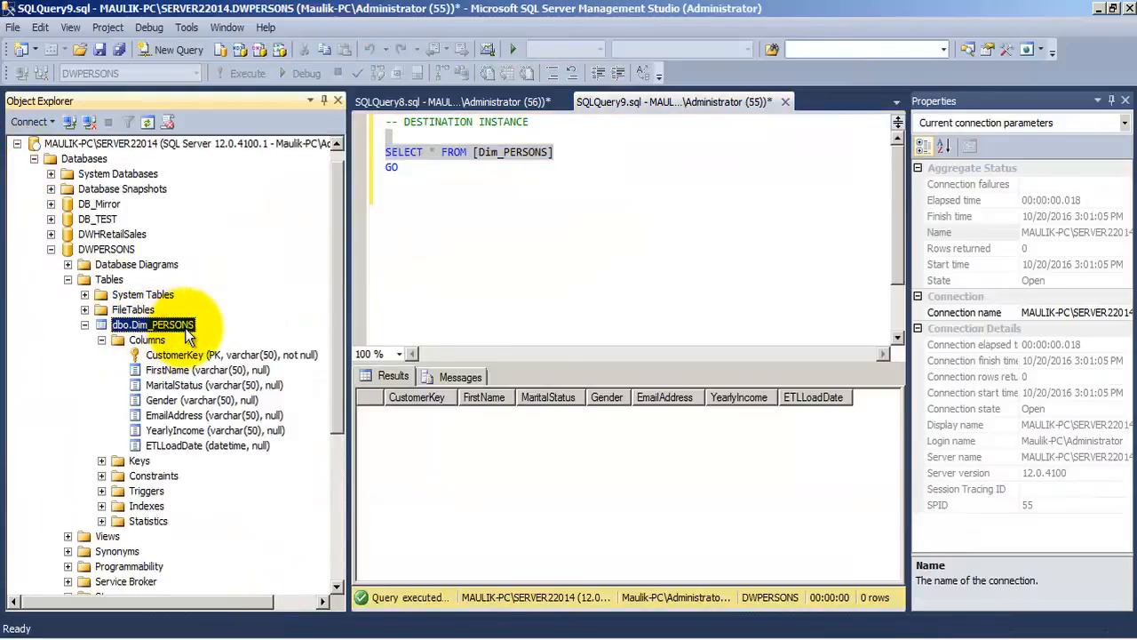
pyautogui.rightClick(199, 447)
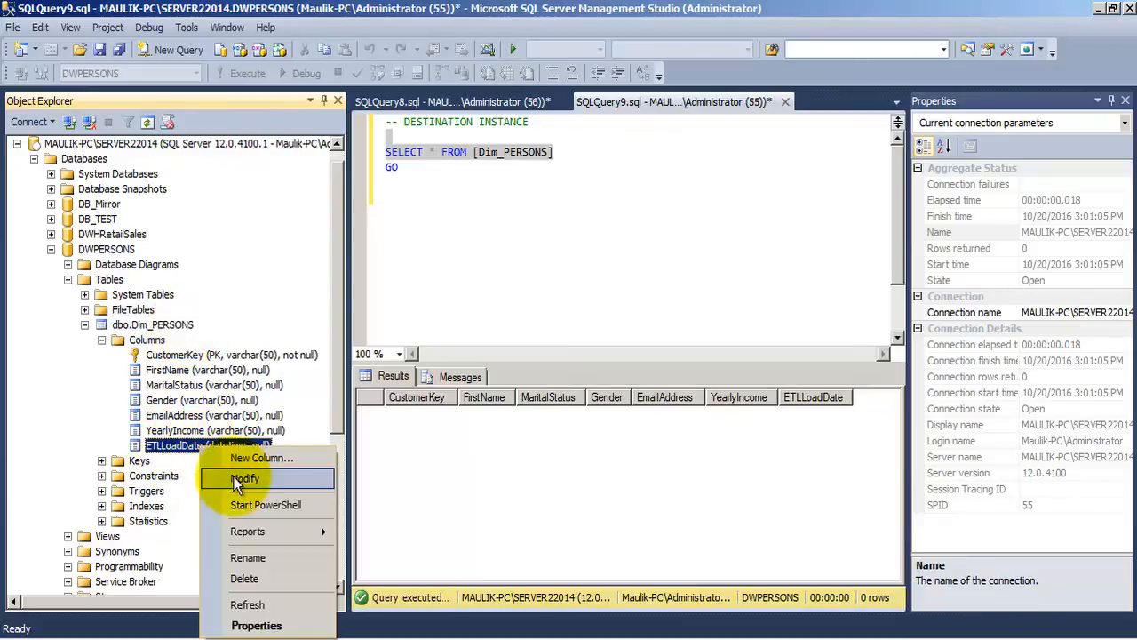
pyautogui.click(240, 479)
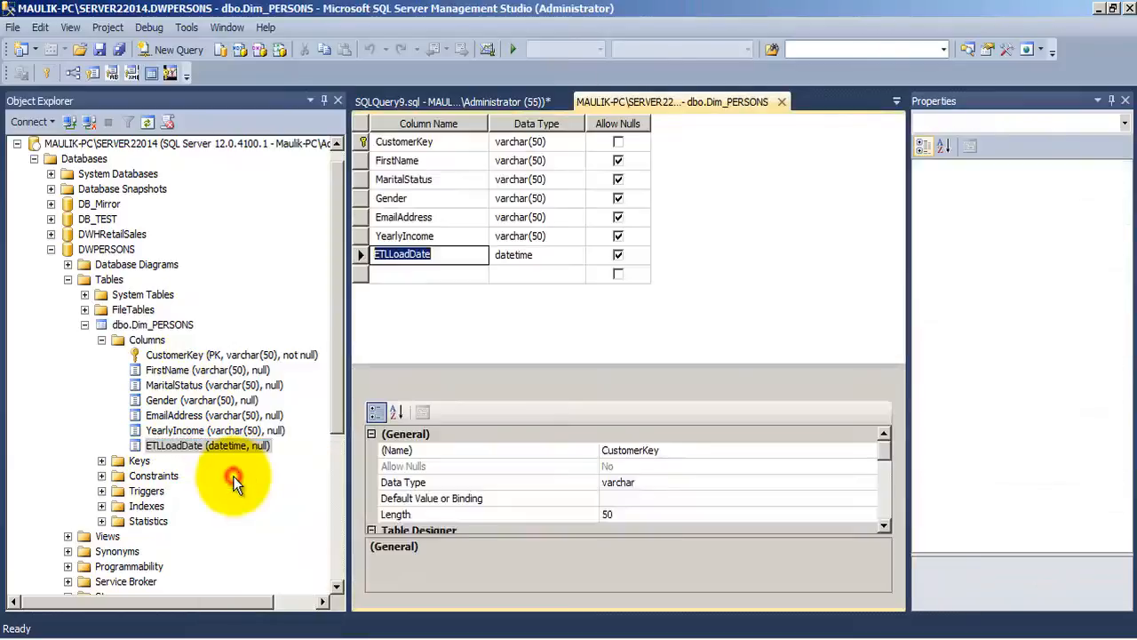
pyautogui.click(436, 254)
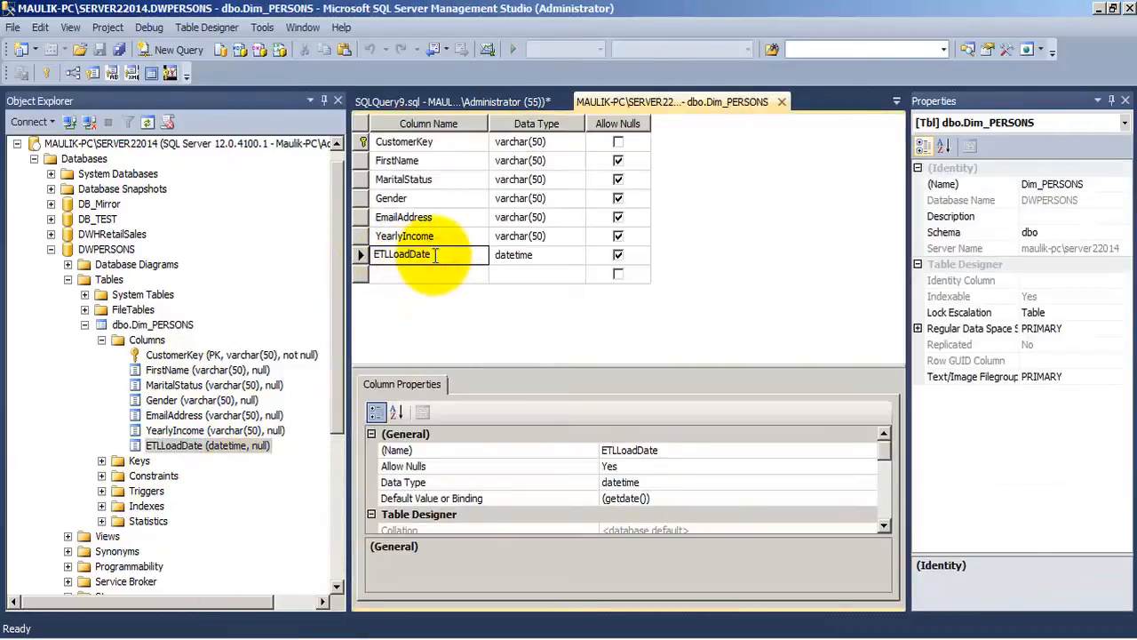
pyautogui.click(427, 499)
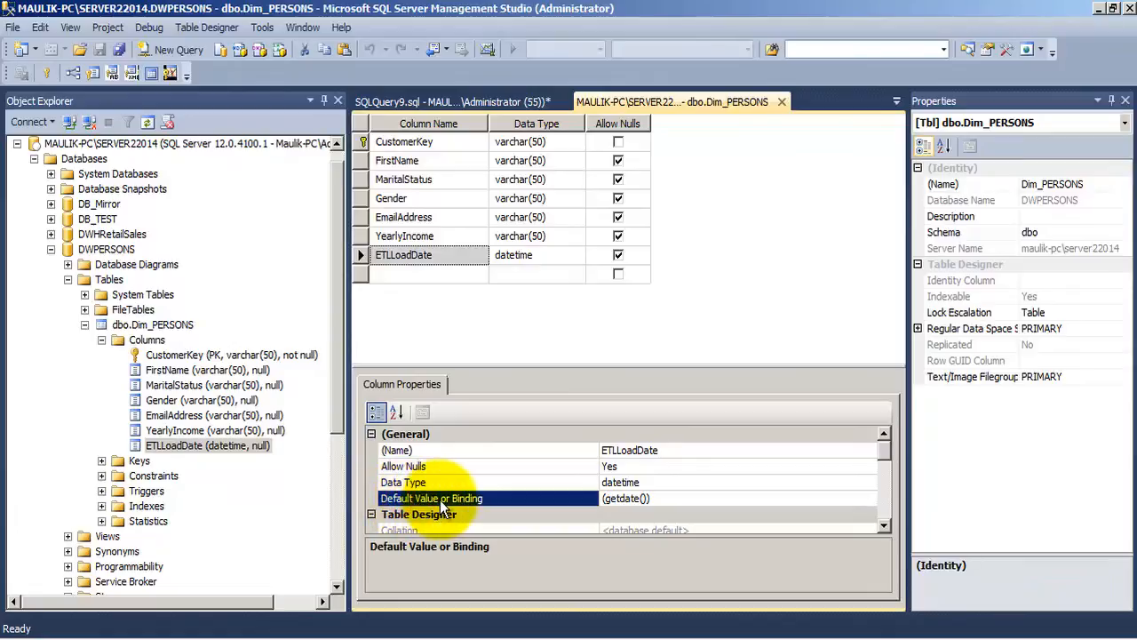
pyautogui.press('Tab')
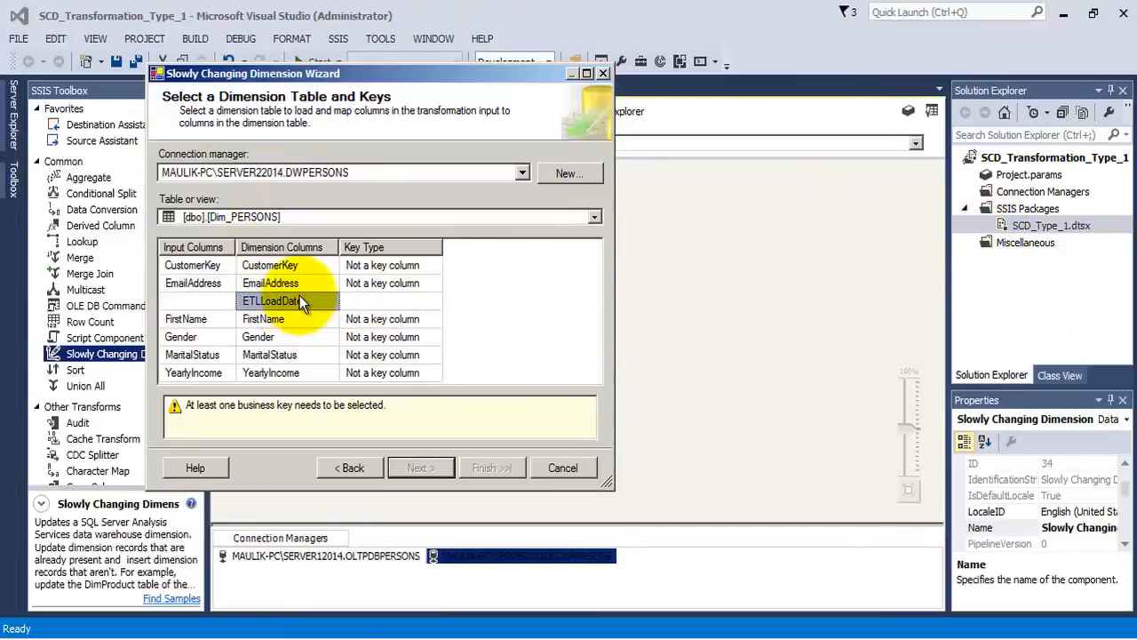
# - Back in the Visual Studio wizard, set CustomerKey's key type to Business key and advance to the slowly changing dimension columns
pyautogui.click(204, 264)
pyautogui.click(267, 265)
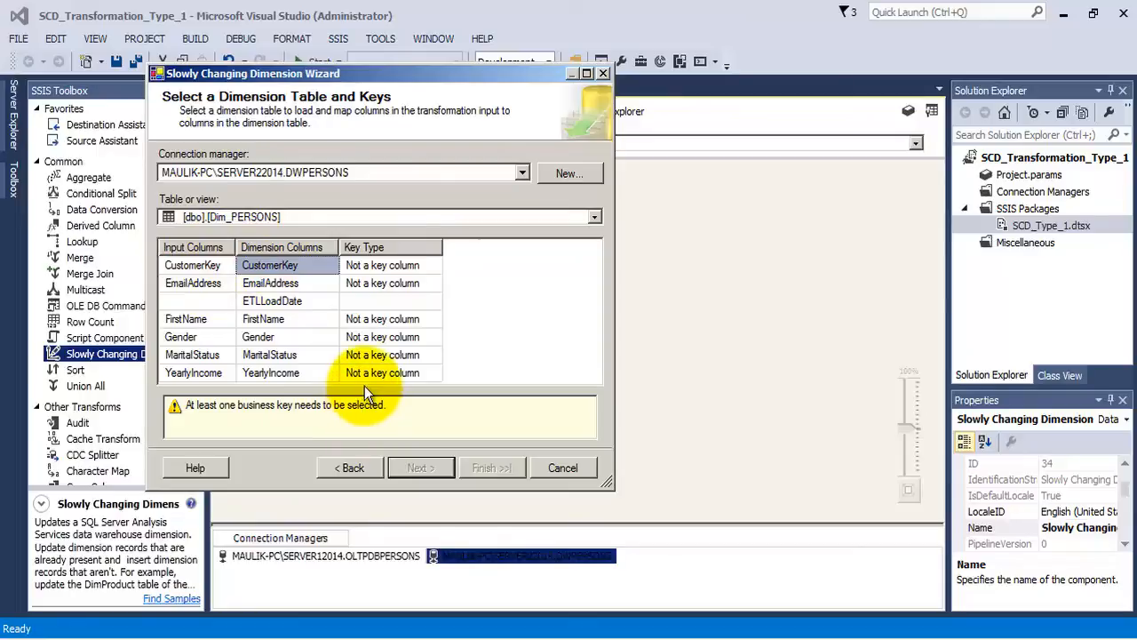
pyautogui.click(391, 265)
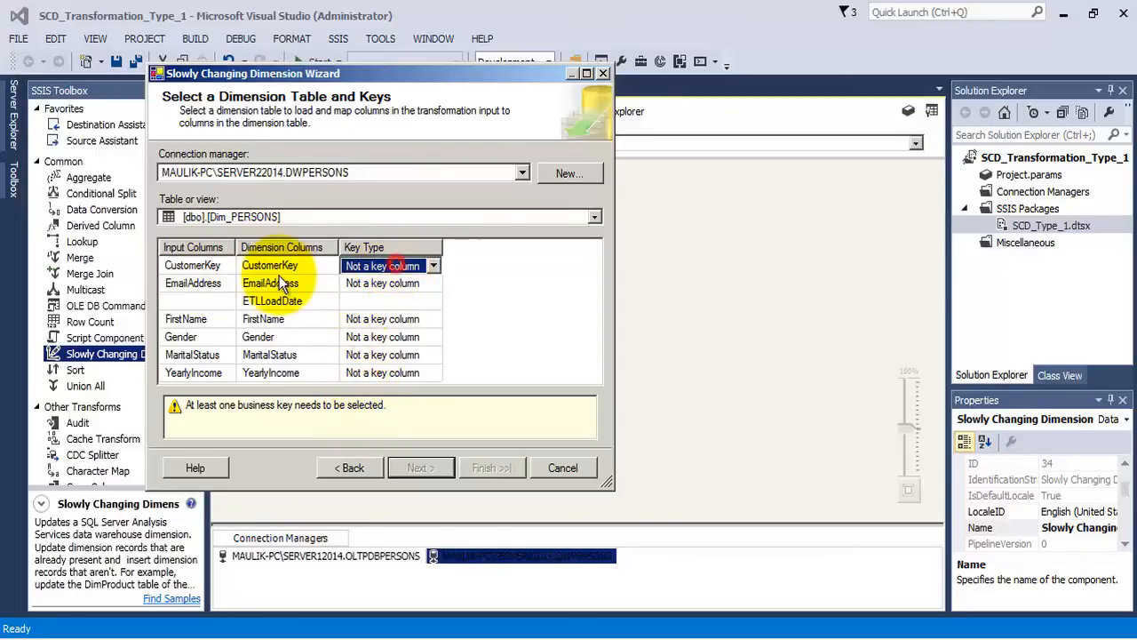
pyautogui.click(431, 267)
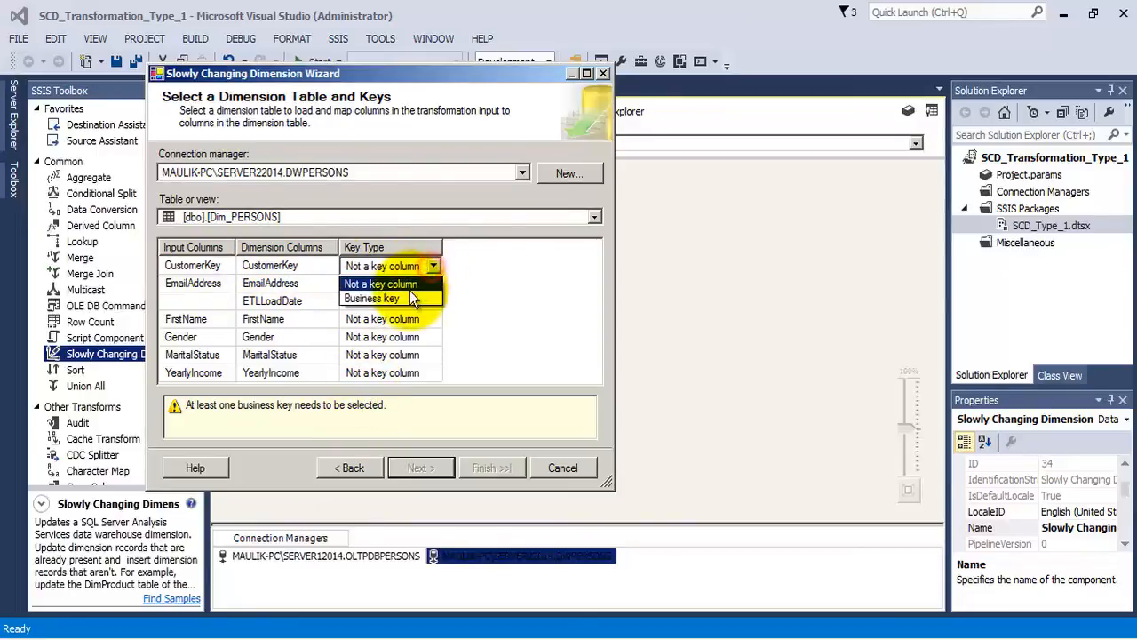
pyautogui.click(409, 292)
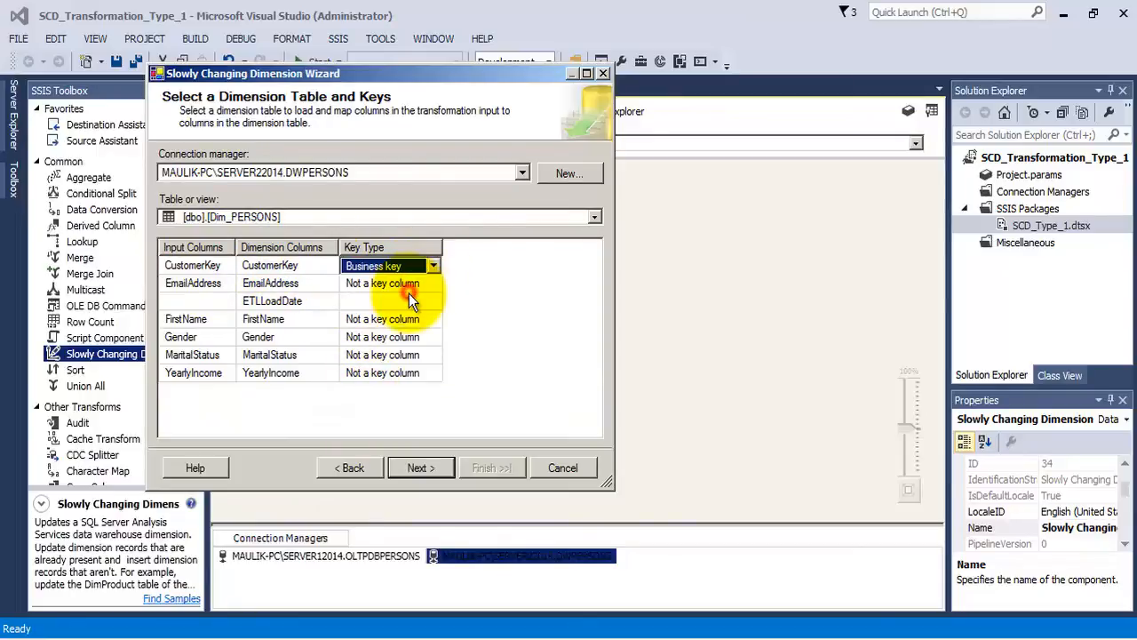
pyautogui.click(413, 464)
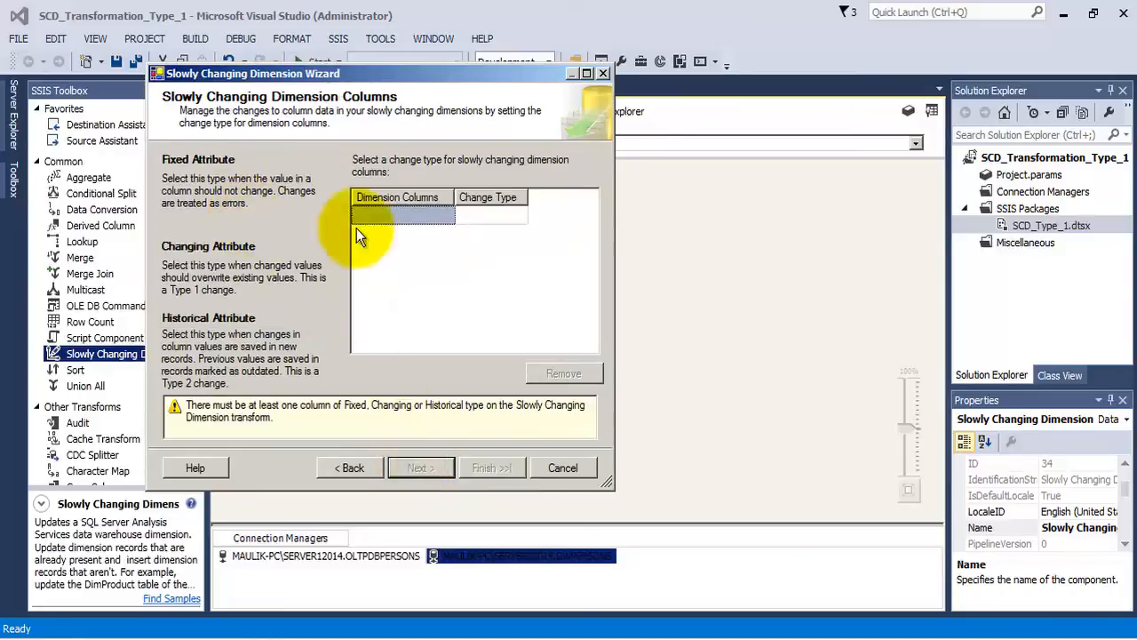
# - Add the EmailAddress dimension column with the Changing attribute change type and widen the Change Type column
pyautogui.click(429, 215)
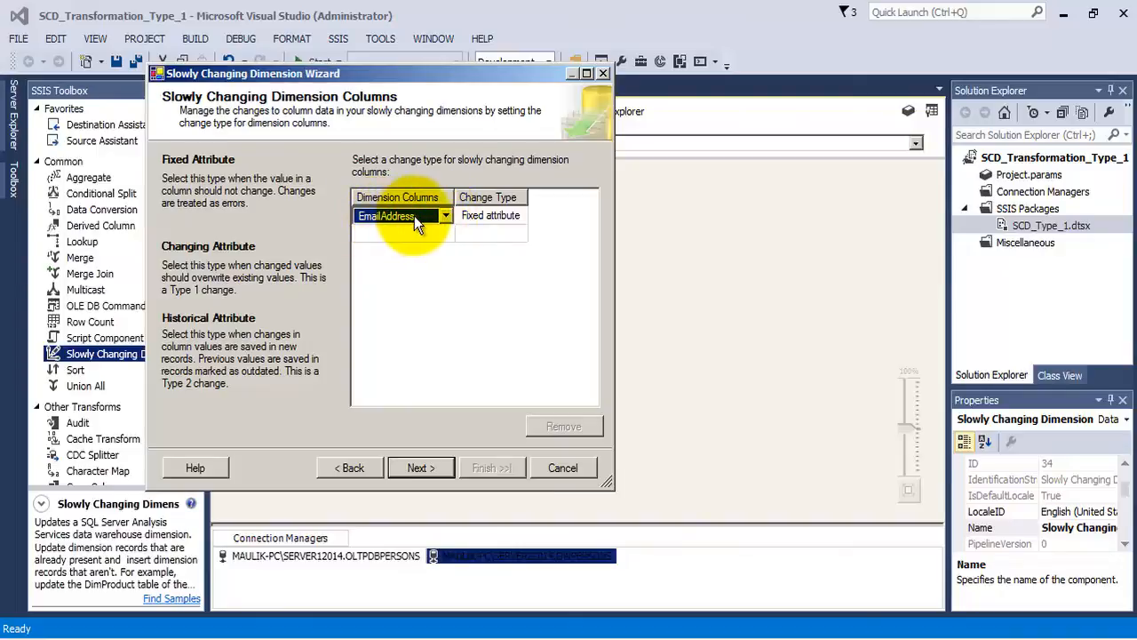
pyautogui.click(494, 219)
pyautogui.click(516, 216)
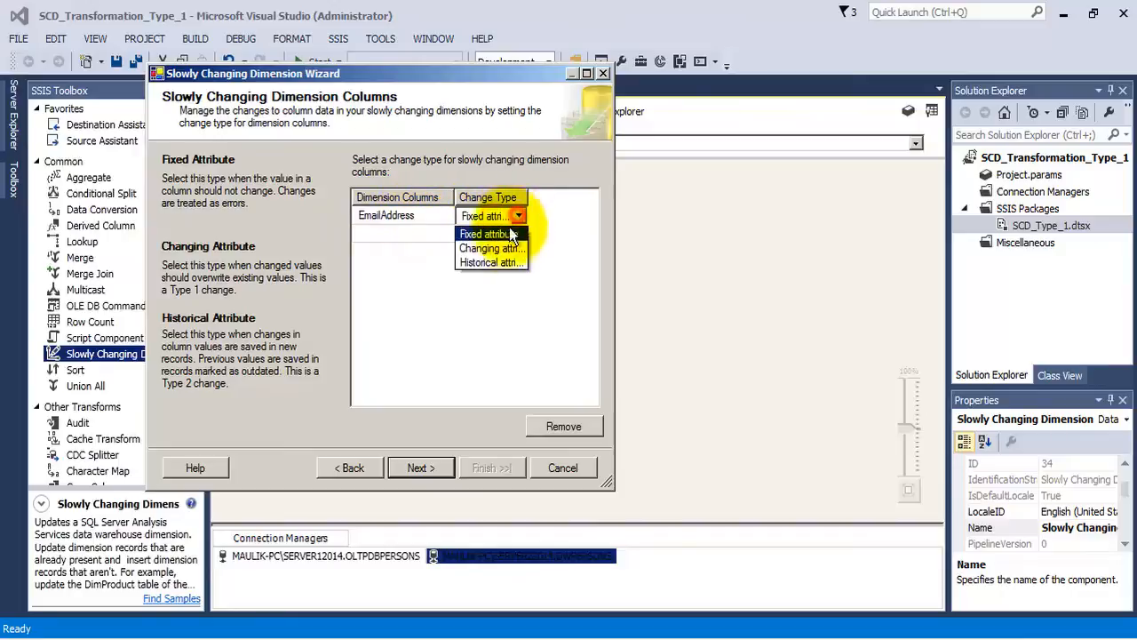
pyautogui.click(504, 247)
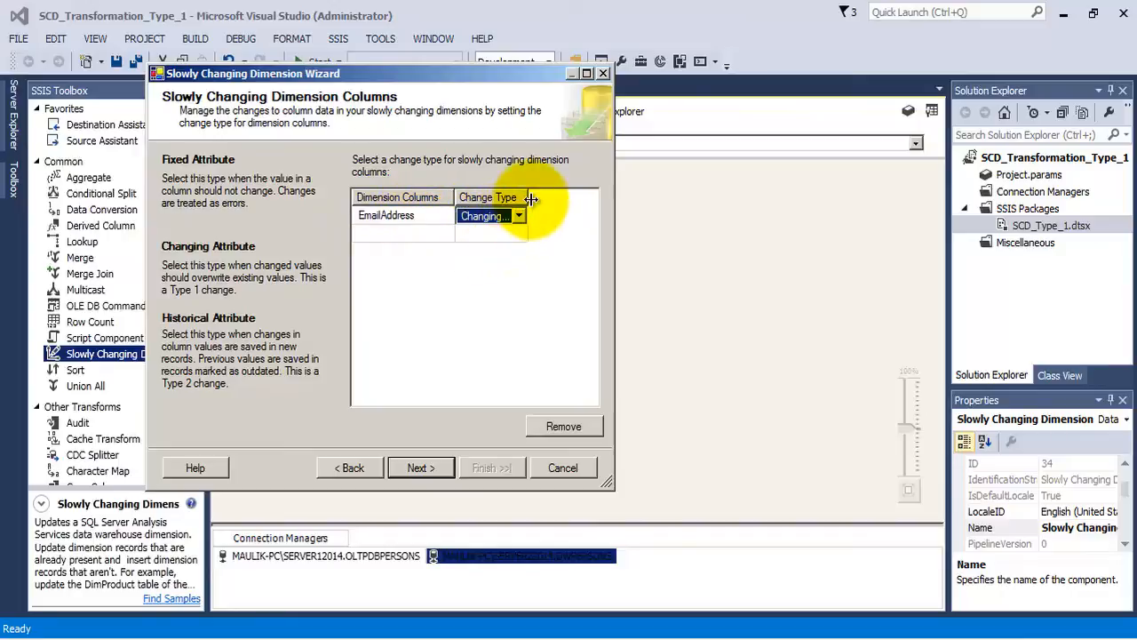
pyautogui.moveTo(529, 197); pyautogui.dragTo(575, 193)
# - Add the FirstName dimension column with the Changing attribute change type
pyautogui.click(398, 233)
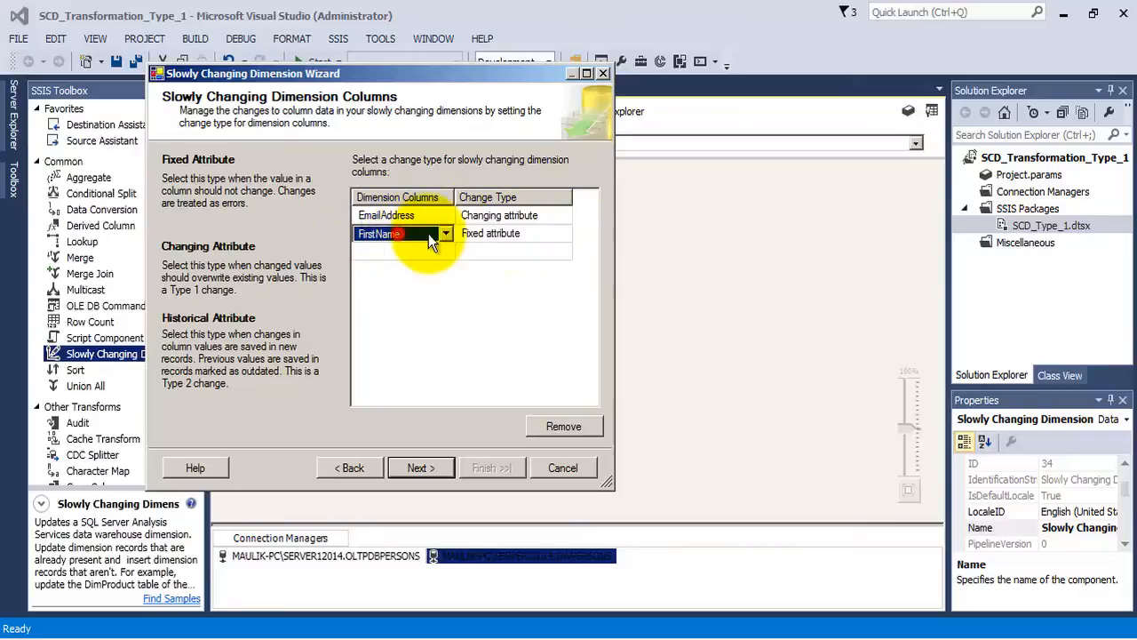
pyautogui.click(446, 234)
pyautogui.click(434, 255)
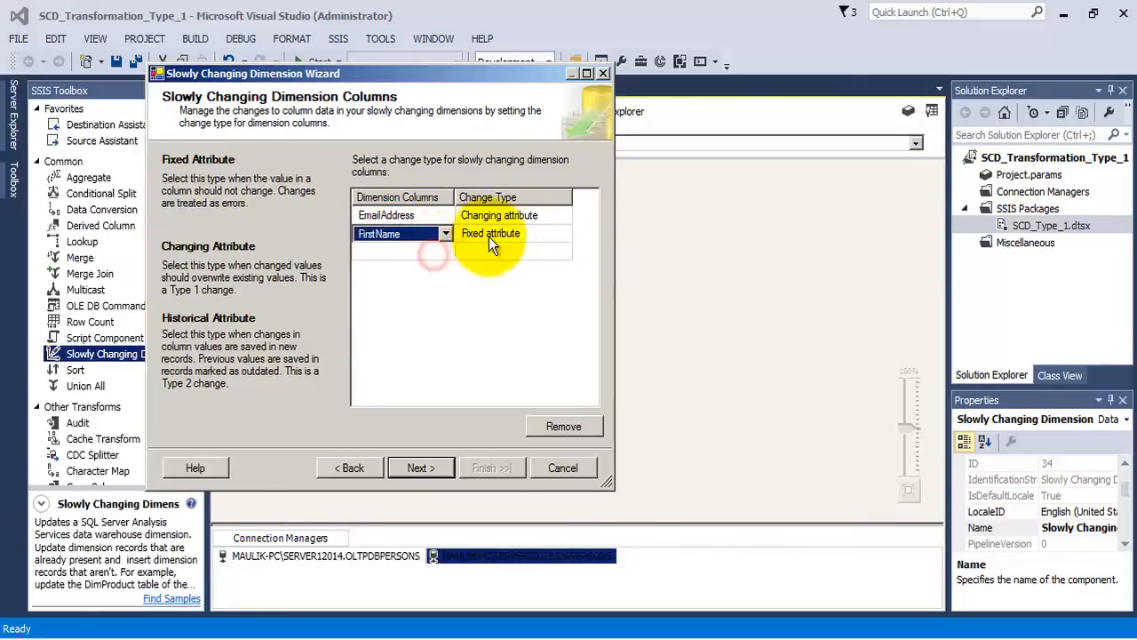
pyautogui.click(566, 233)
pyautogui.click(563, 233)
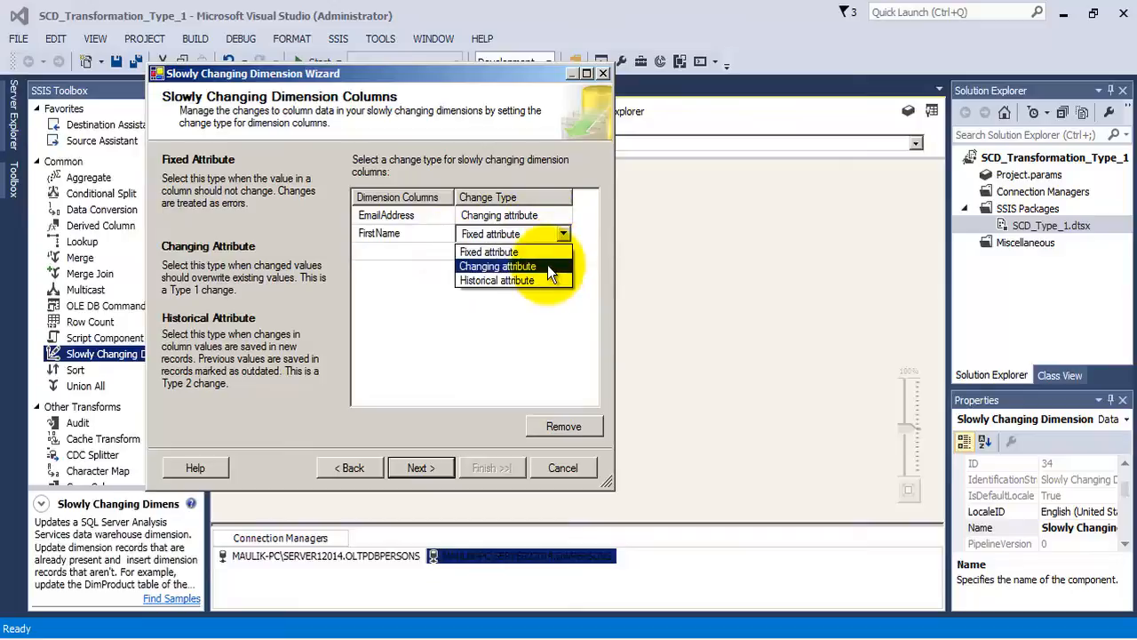
pyautogui.click(547, 264)
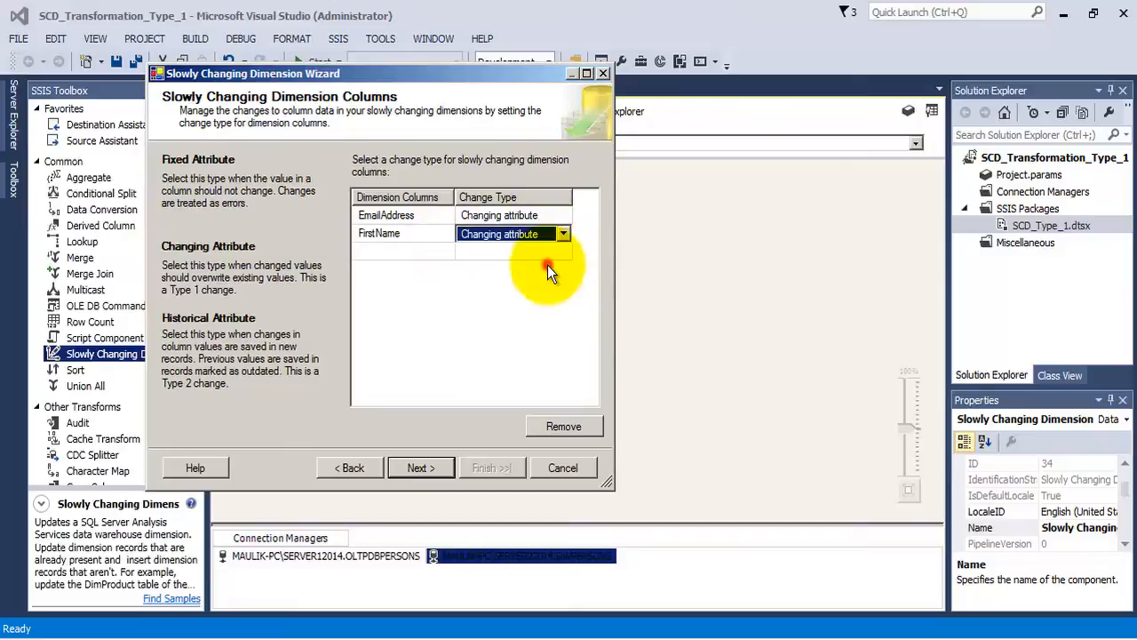
# - Add the Gender dimension column with the Fixed attribute change type
pyautogui.click(436, 253)
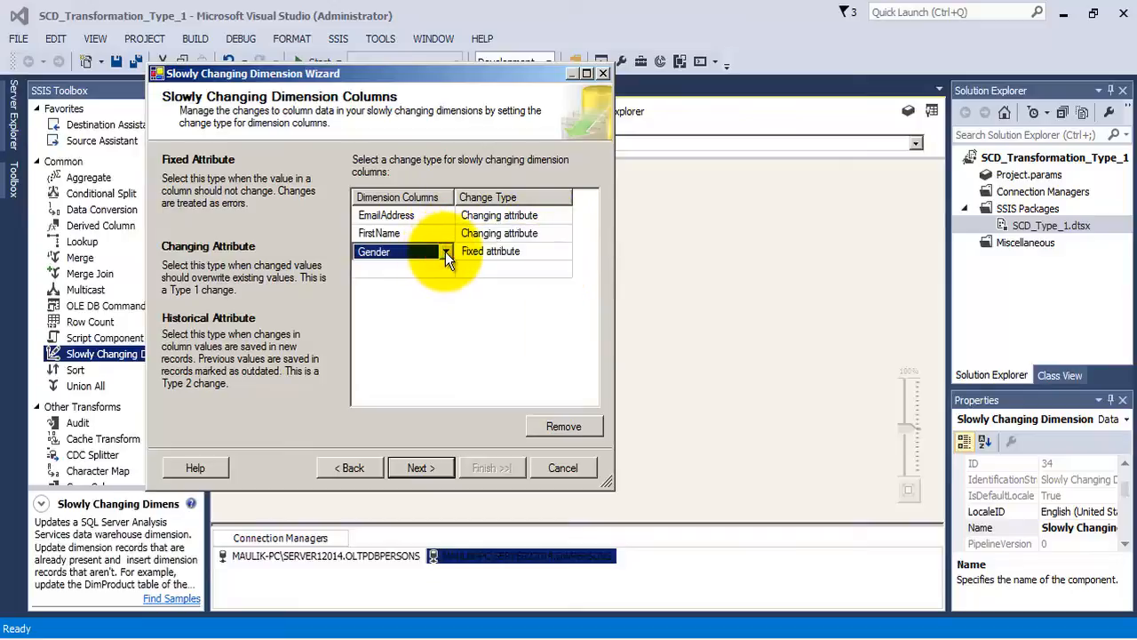
pyautogui.click(564, 249)
pyautogui.click(566, 250)
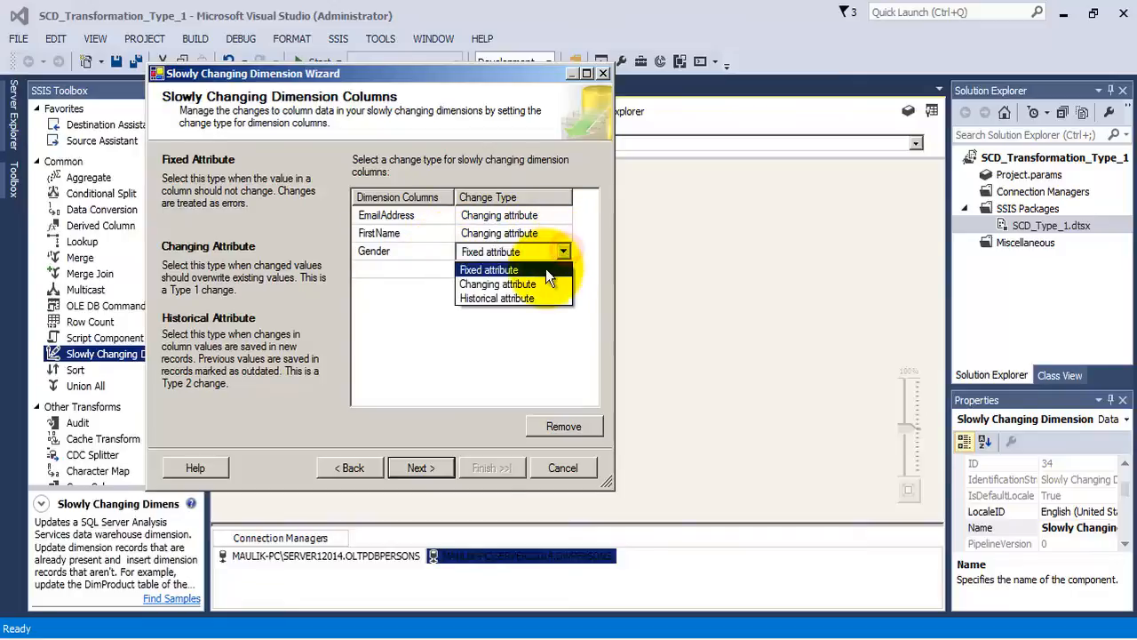
pyautogui.click(548, 271)
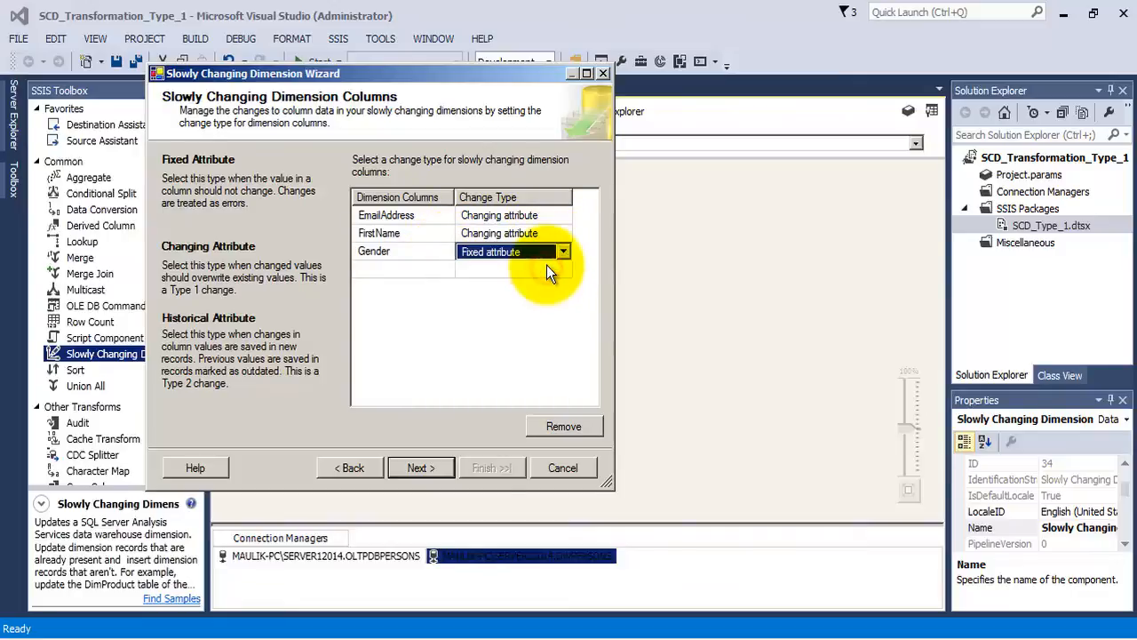
# - Add the MaritalStatus dimension column with the Changing attribute change type
pyautogui.click(448, 269)
pyautogui.click(447, 269)
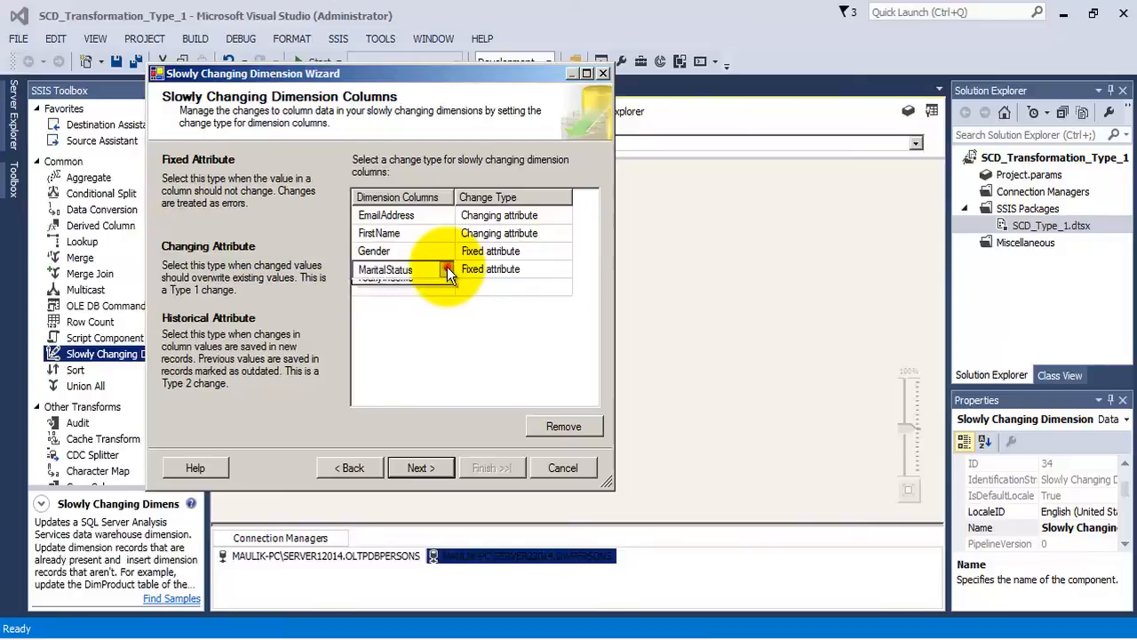
pyautogui.click(429, 287)
pyautogui.click(546, 268)
pyautogui.click(546, 269)
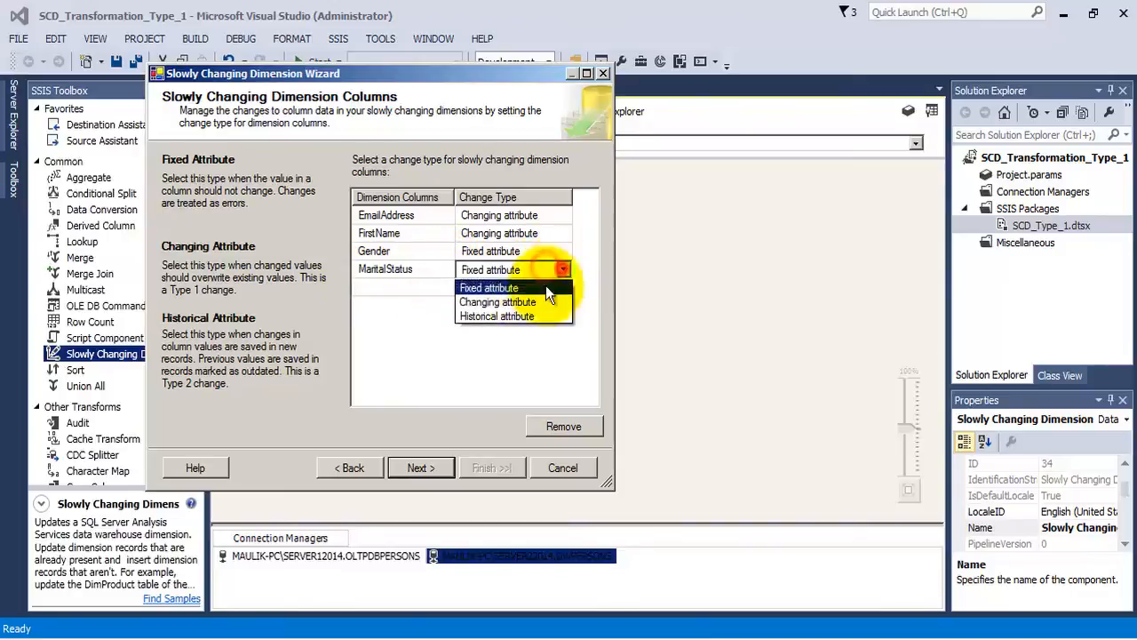
pyautogui.click(520, 303)
# - Add the YearlyIncome dimension column with the Changing attribute change type and advance to the fixed and changing attribute options
pyautogui.click(430, 293)
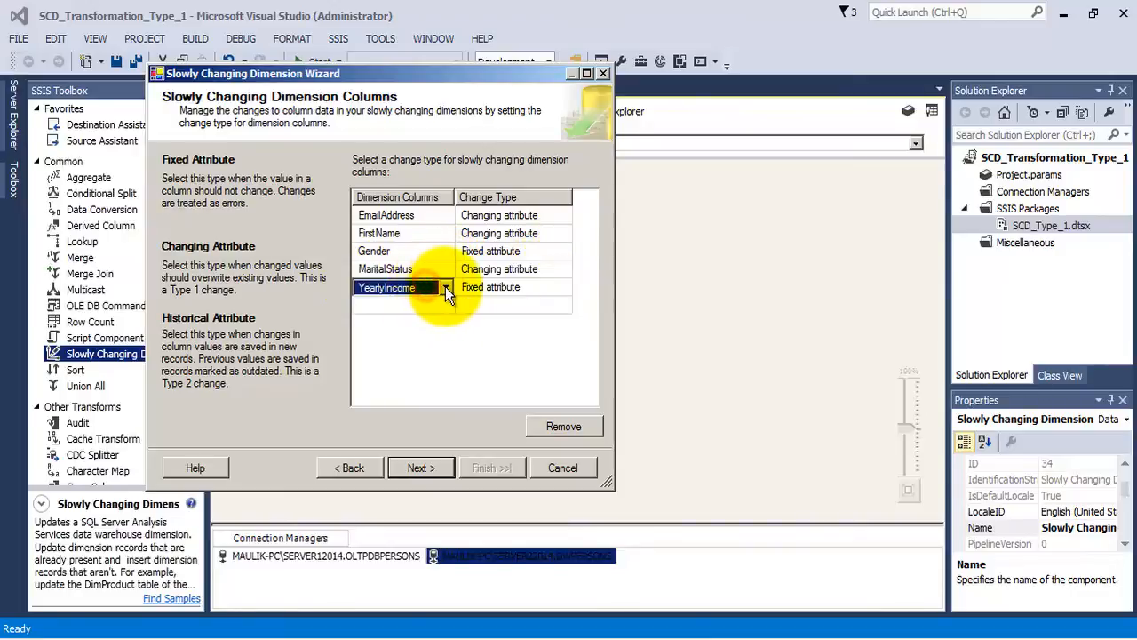
pyautogui.click(445, 286)
pyautogui.click(424, 303)
pyautogui.click(558, 287)
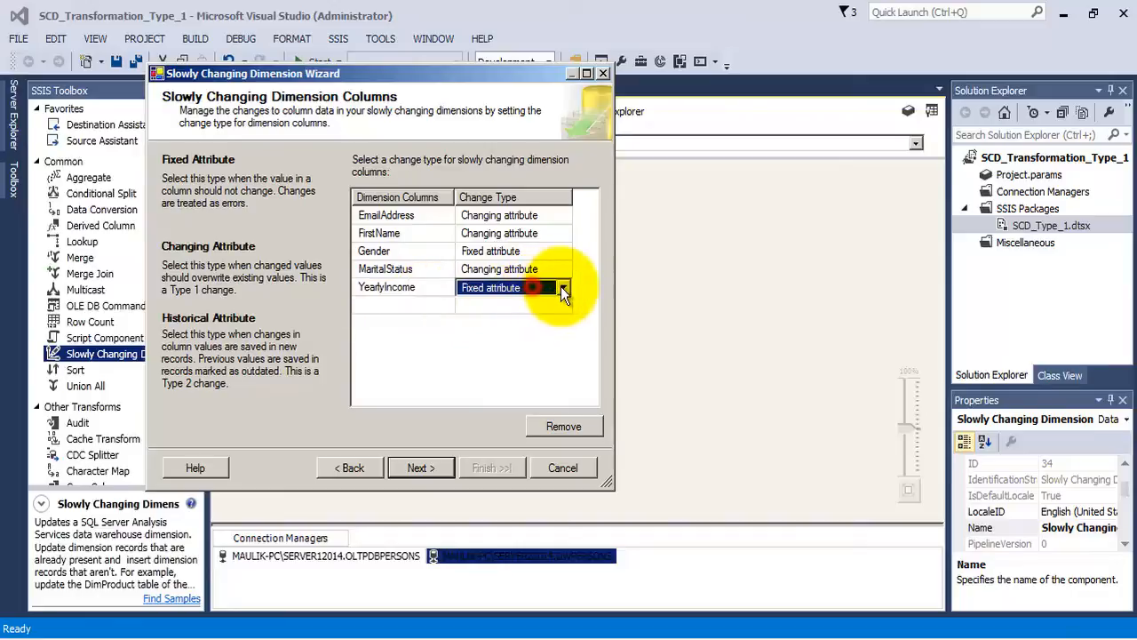
pyautogui.click(564, 288)
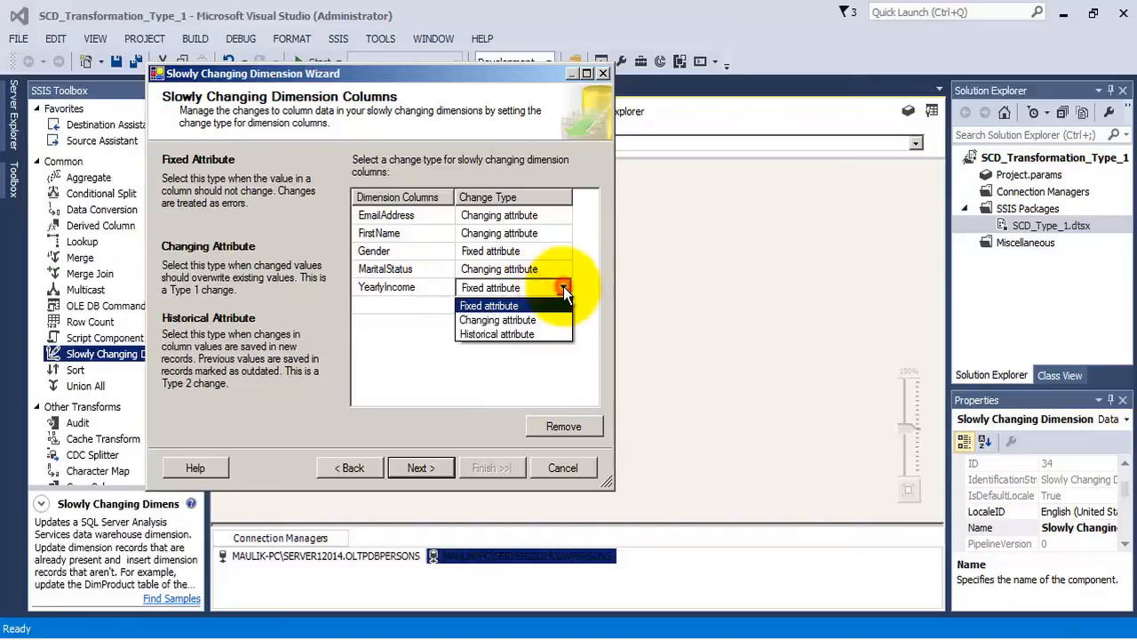
pyautogui.click(524, 319)
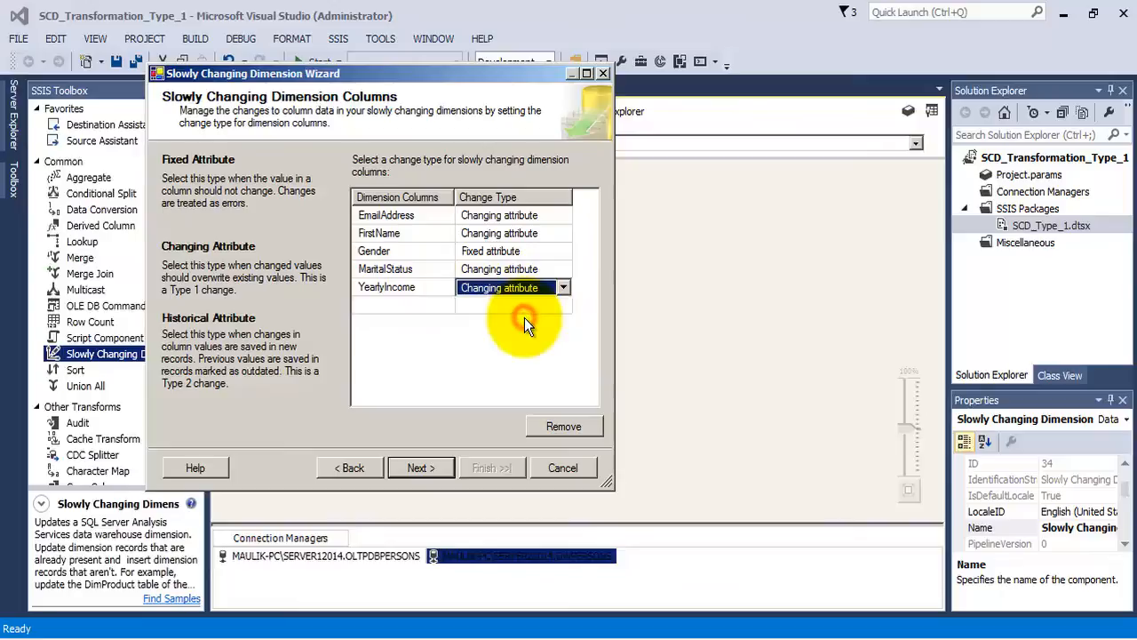
pyautogui.click(423, 469)
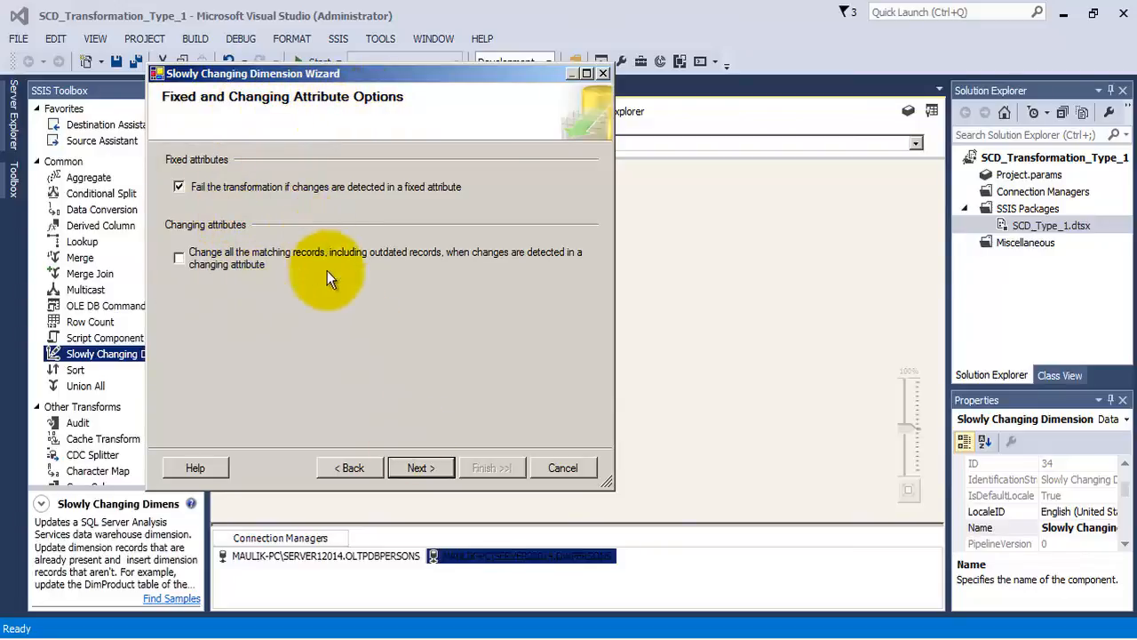
# - Accept the default fixed and changing attribute options, disable inferred member support, and finish the Slowly Changing Dimension Wizard
pyautogui.click(422, 468)
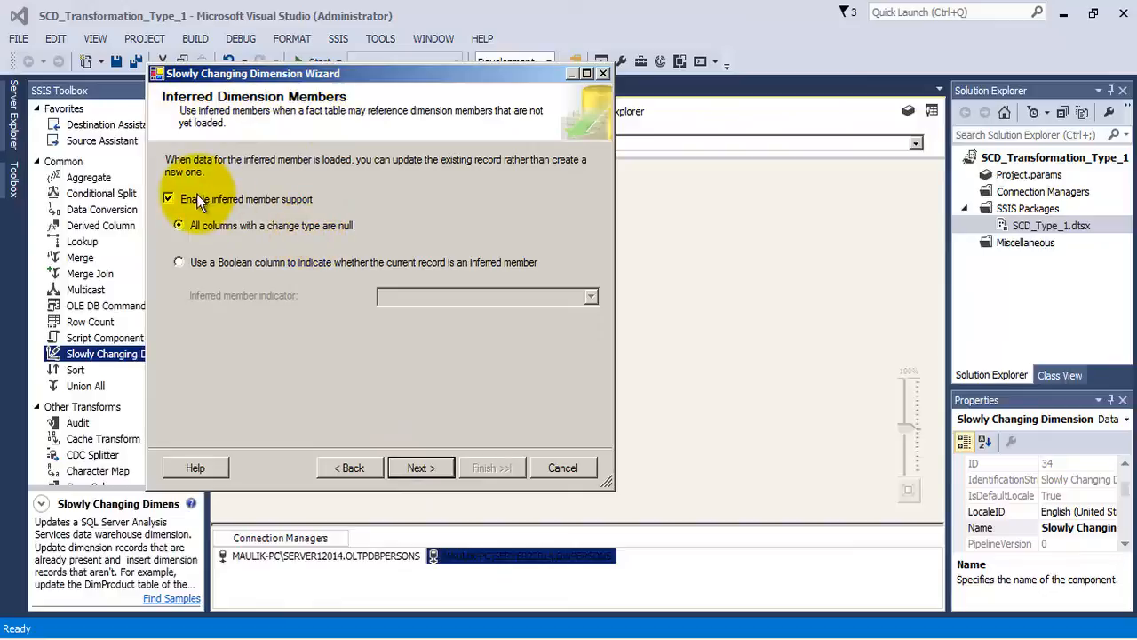
pyautogui.click(169, 200)
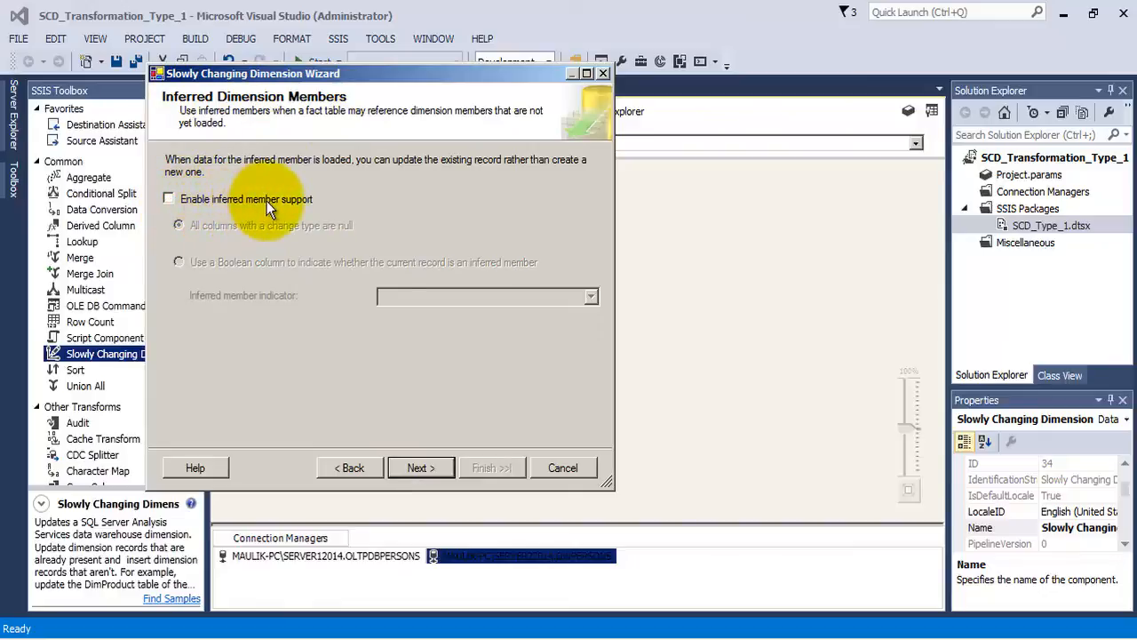
pyautogui.click(421, 468)
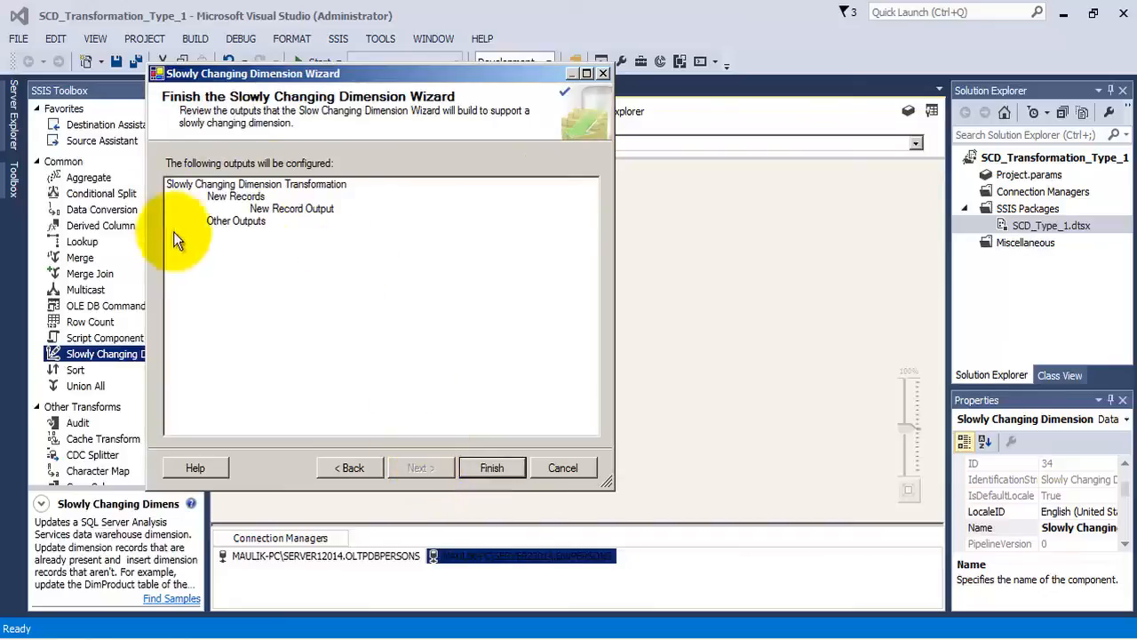
pyautogui.click(494, 470)
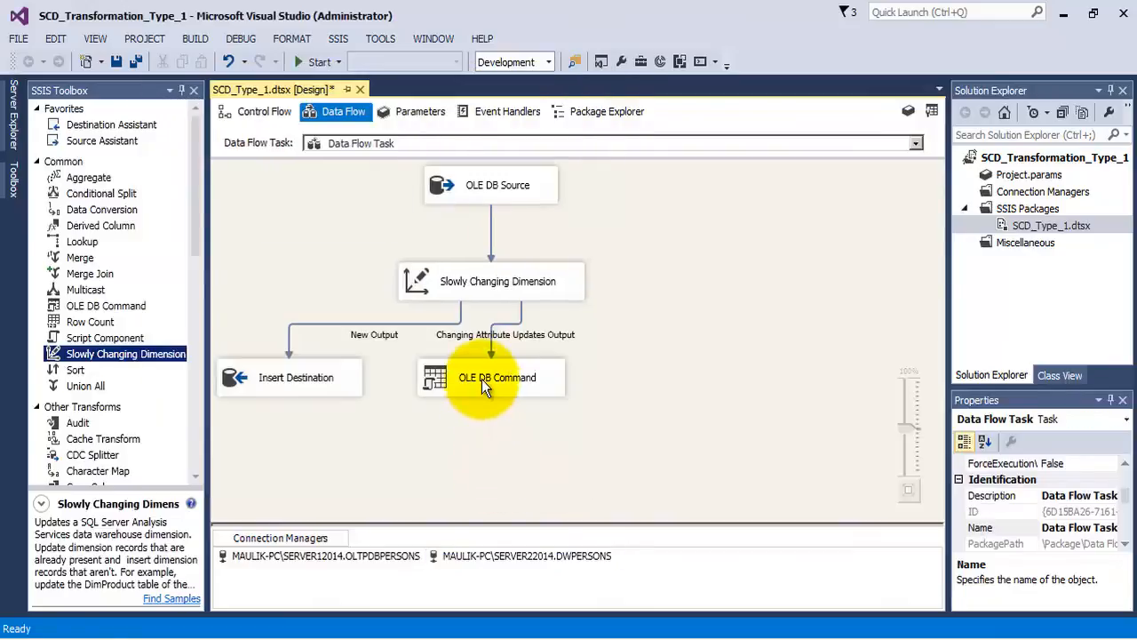
# - Arrange Insert Destination and OLE DB Command side by side beneath the Slowly Changing Dimension component, with space between them
pyautogui.moveTo(481, 378); pyautogui.dragTo(651, 379)
pyautogui.moveTo(354, 368); pyautogui.dragTo(432, 378)
pyautogui.moveTo(610, 388); pyautogui.dragTo(569, 391)
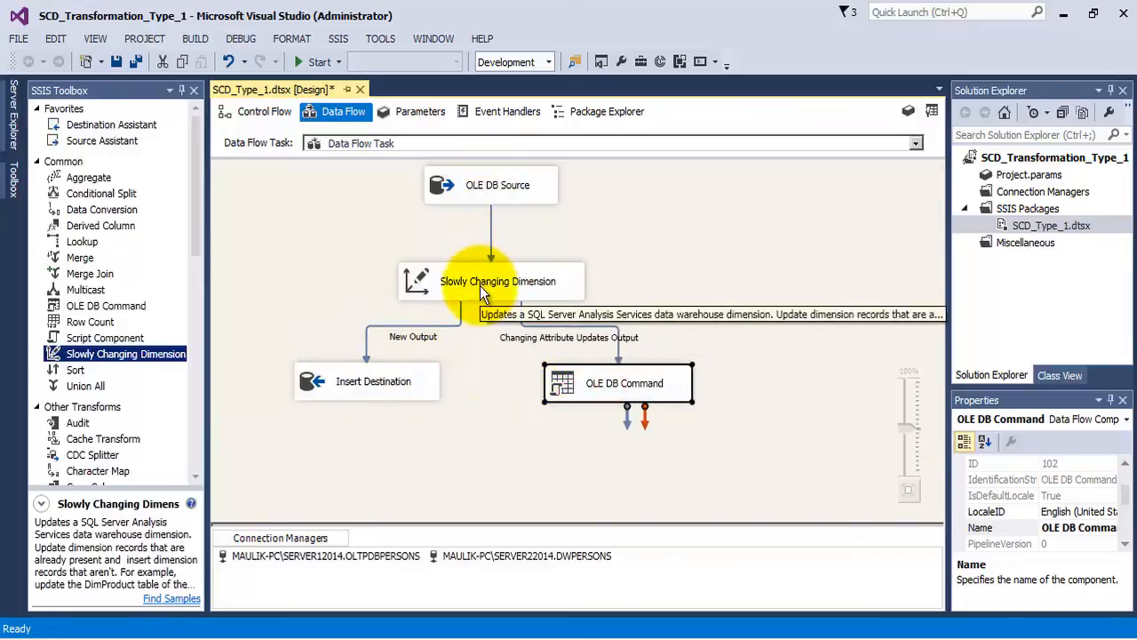
pyautogui.click(552, 284)
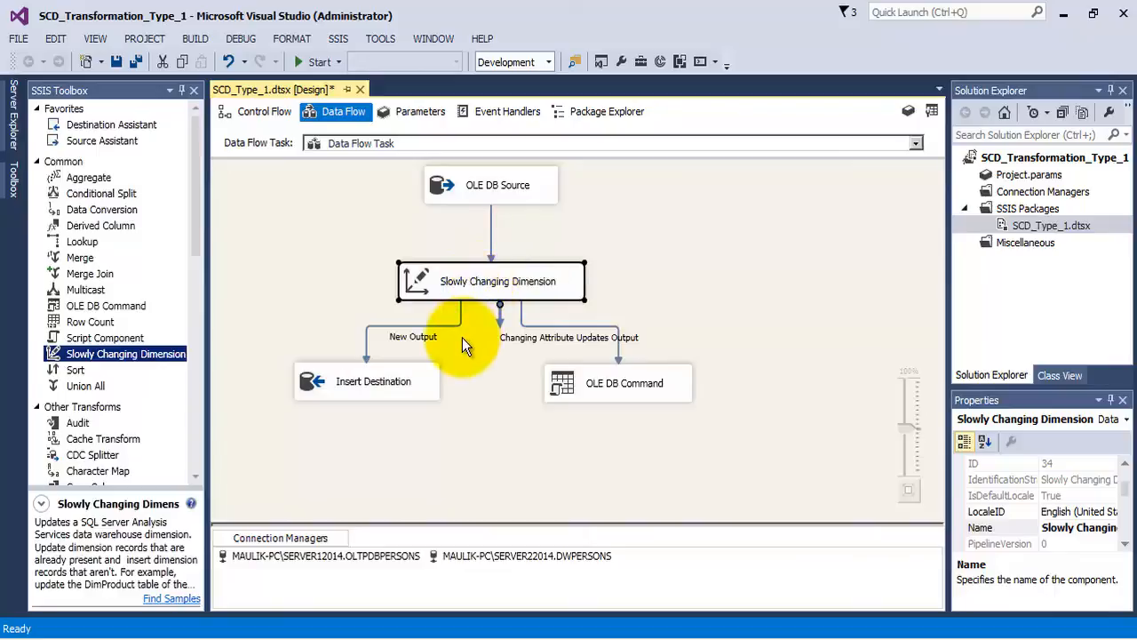
pyautogui.click(346, 391)
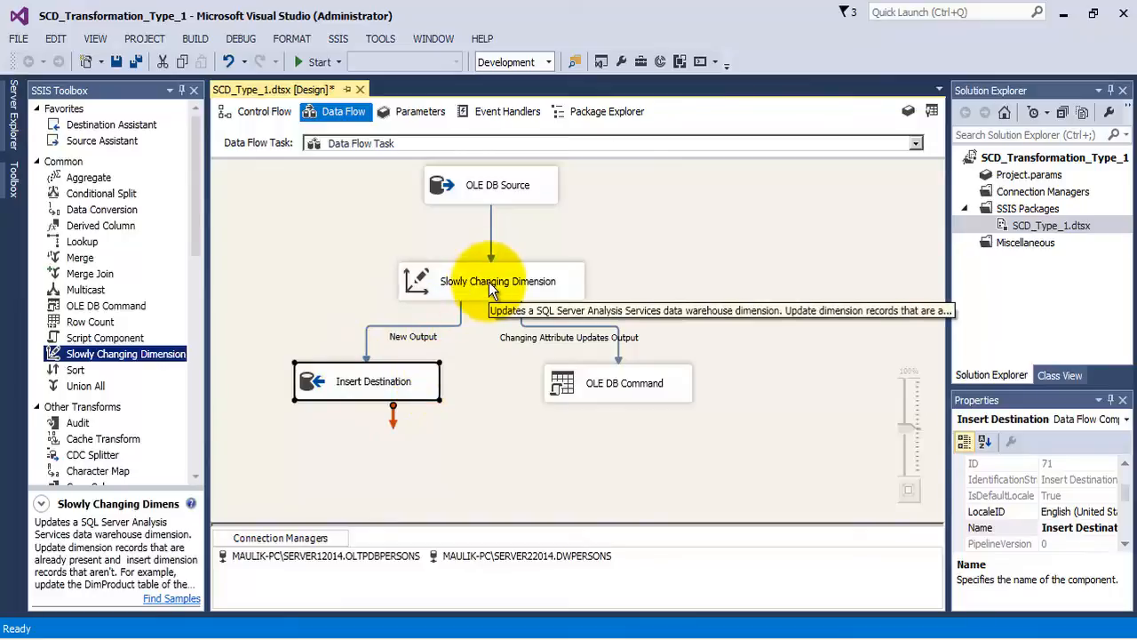
pyautogui.click(637, 388)
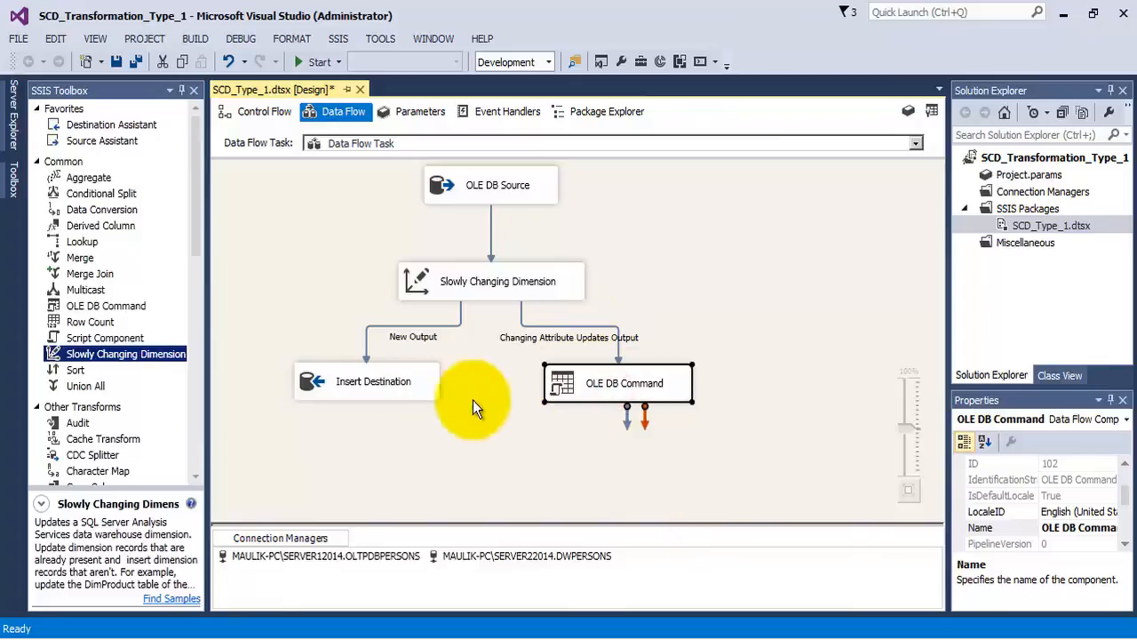
# - Open the Insert Destination editor, review its connection, target table and column mappings, and accept its settings
pyautogui.rightClick(418, 384)
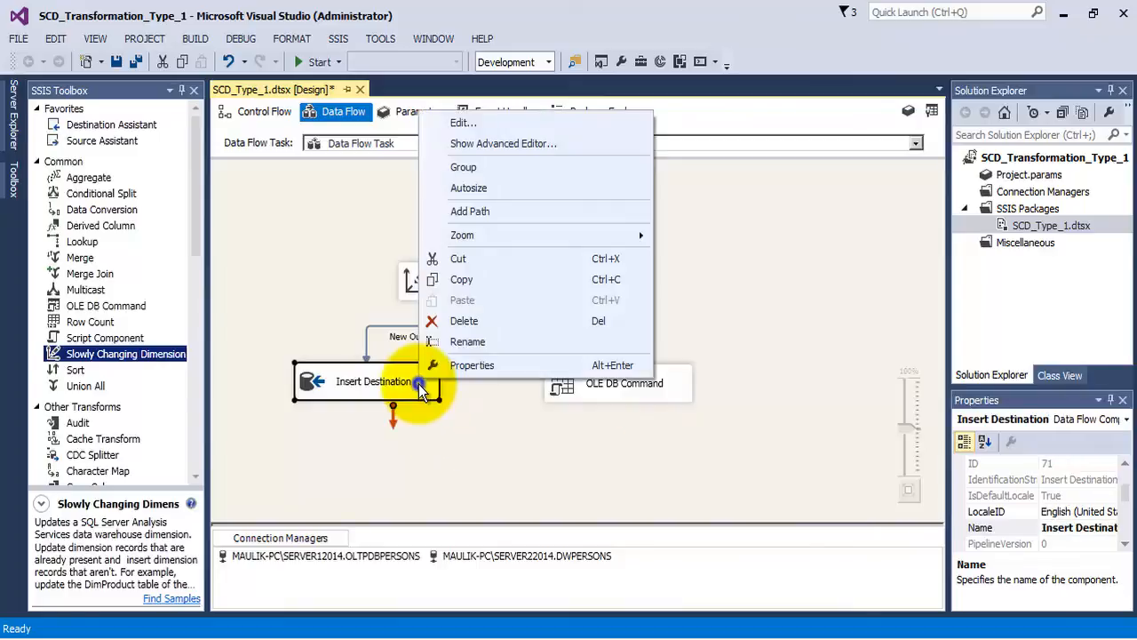
pyautogui.click(464, 123)
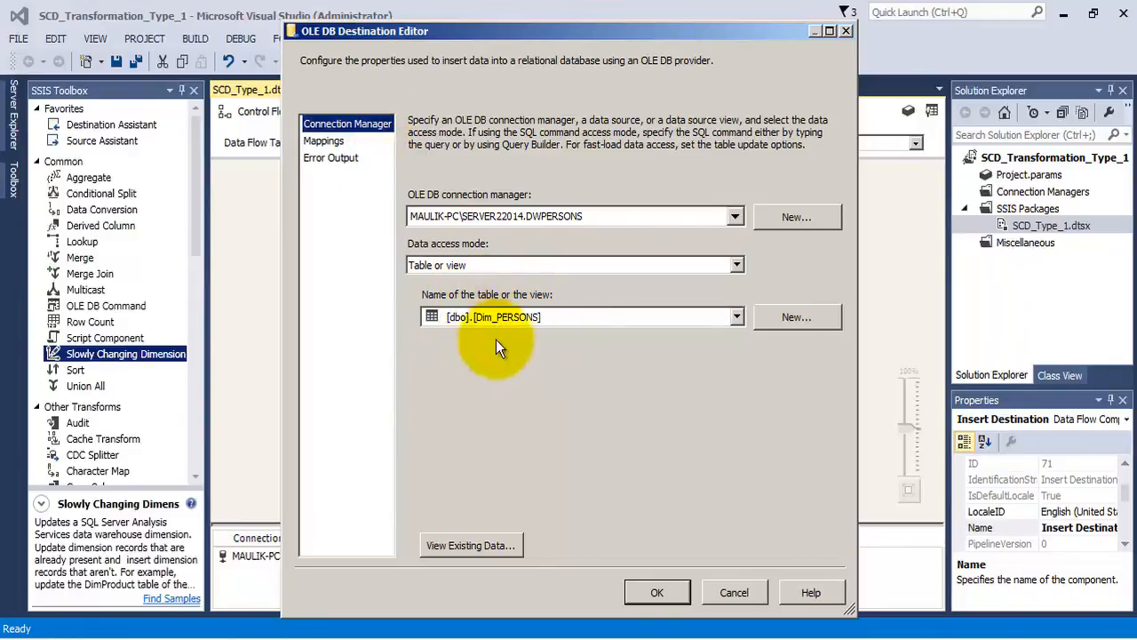
pyautogui.click(333, 140)
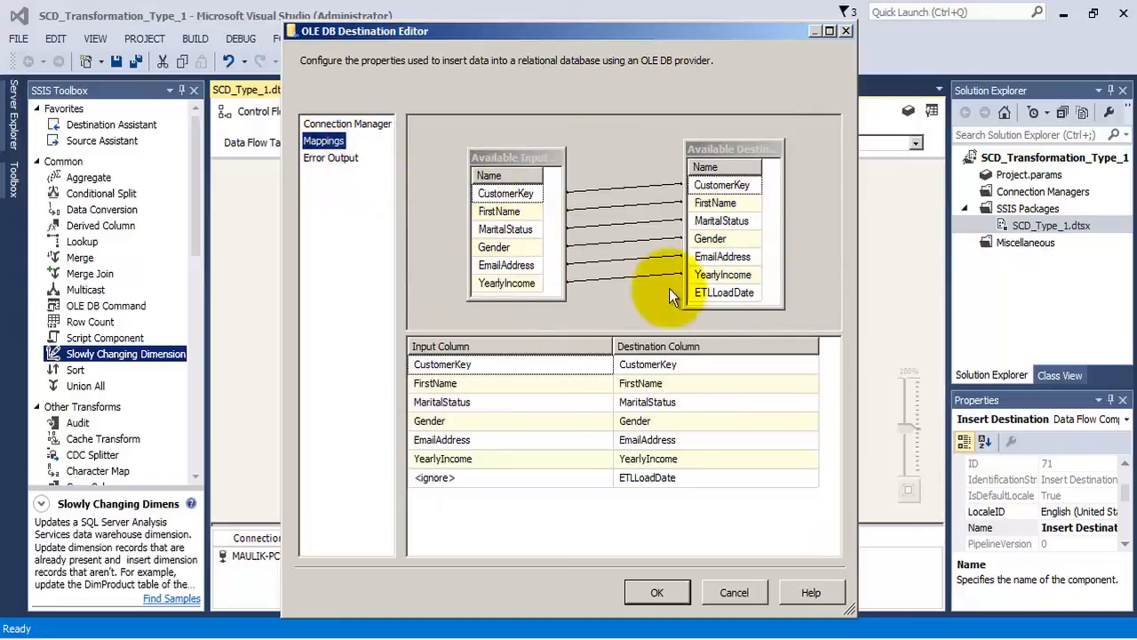
pyautogui.moveTo(742, 298)
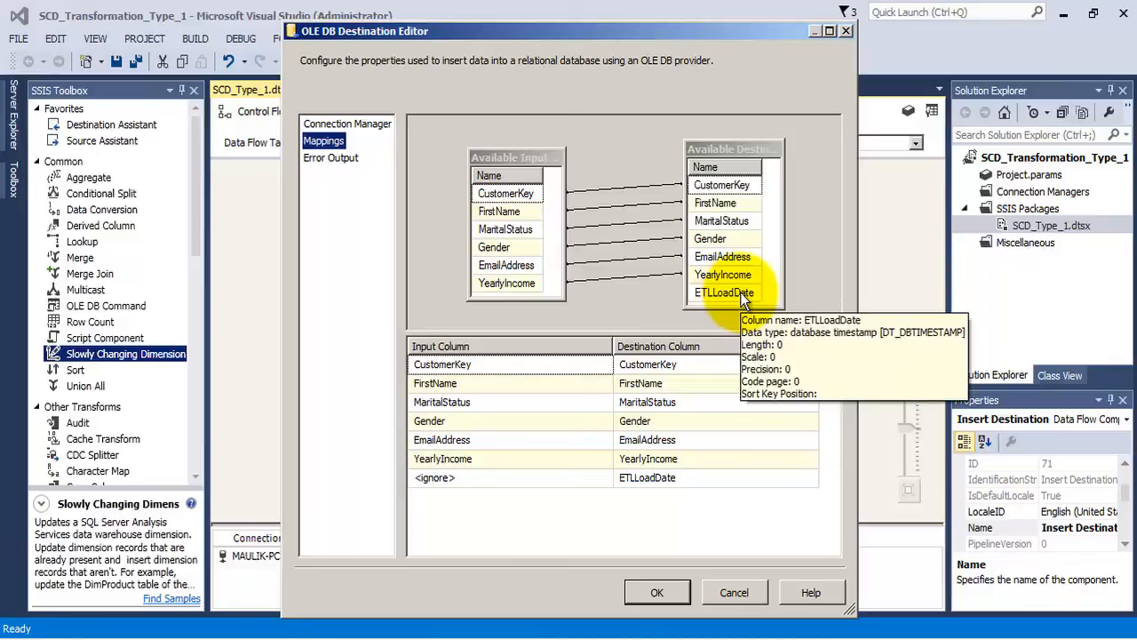
pyautogui.click(637, 587)
# - Open the OLE DB Command's advanced editor and display the full SqlCommand statement in the string value editor
pyautogui.click(623, 388)
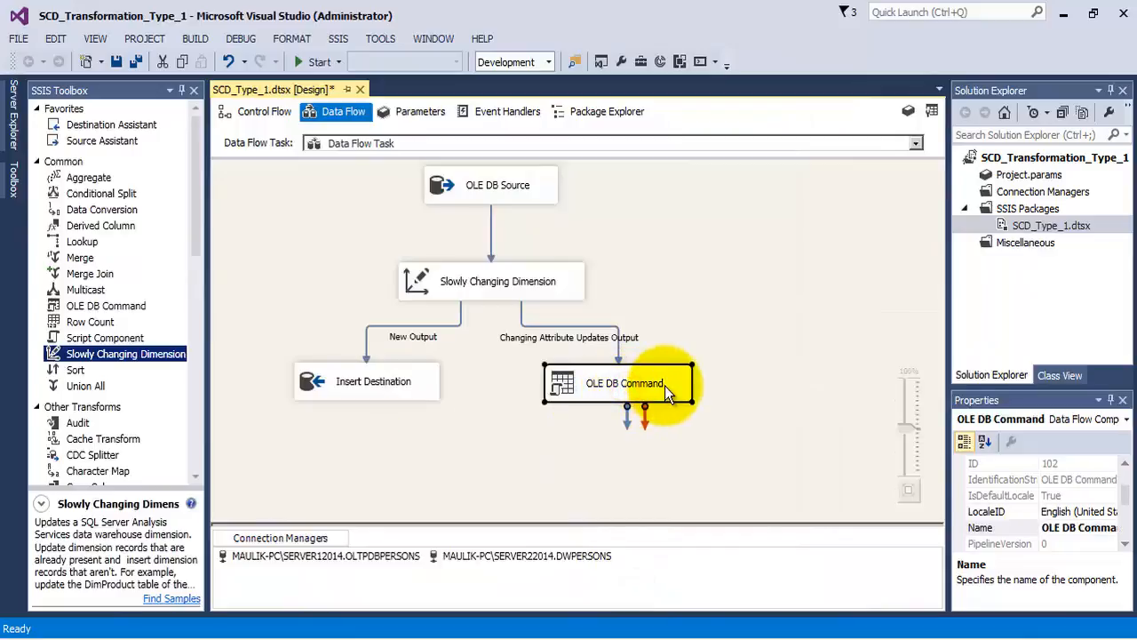
pyautogui.rightClick(665, 385)
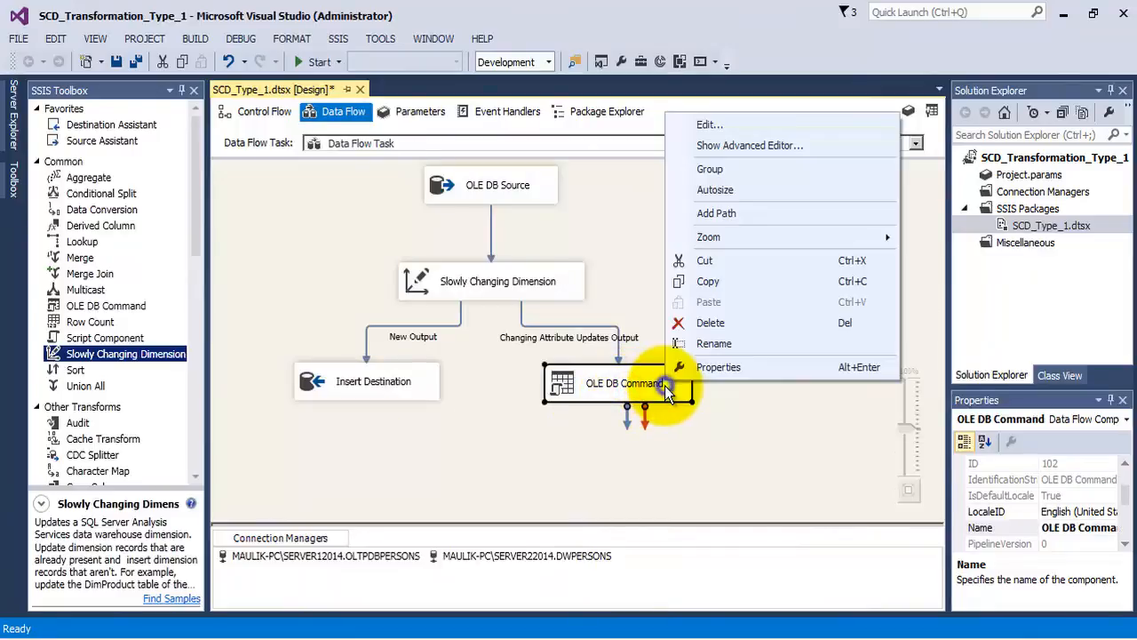
pyautogui.click(703, 126)
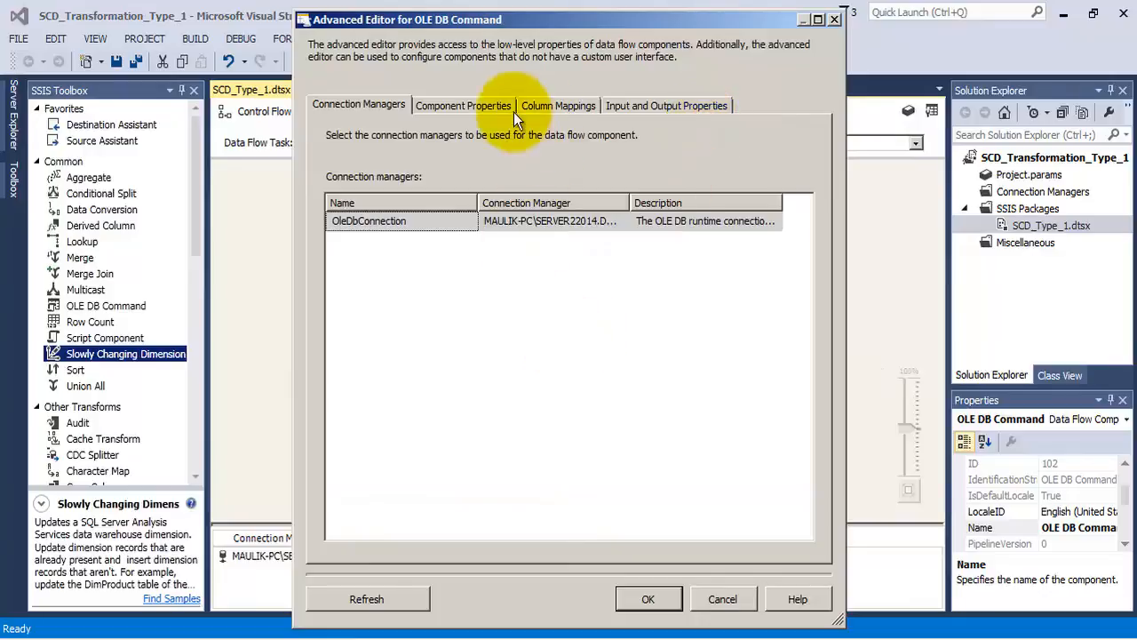
pyautogui.click(500, 106)
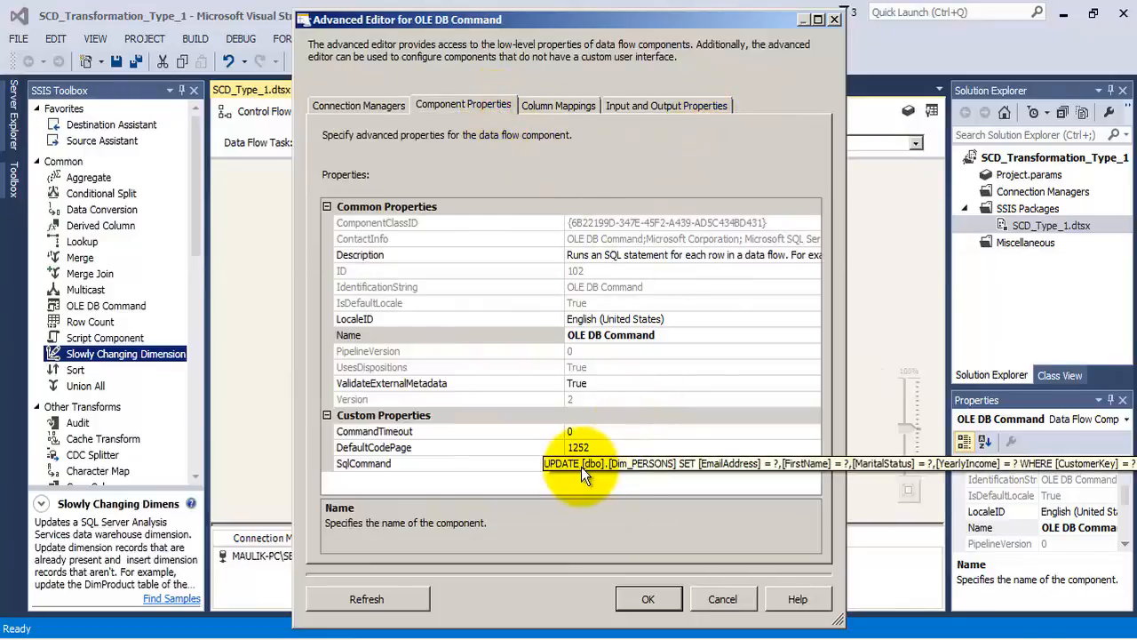
pyautogui.click(808, 463)
pyautogui.click(812, 463)
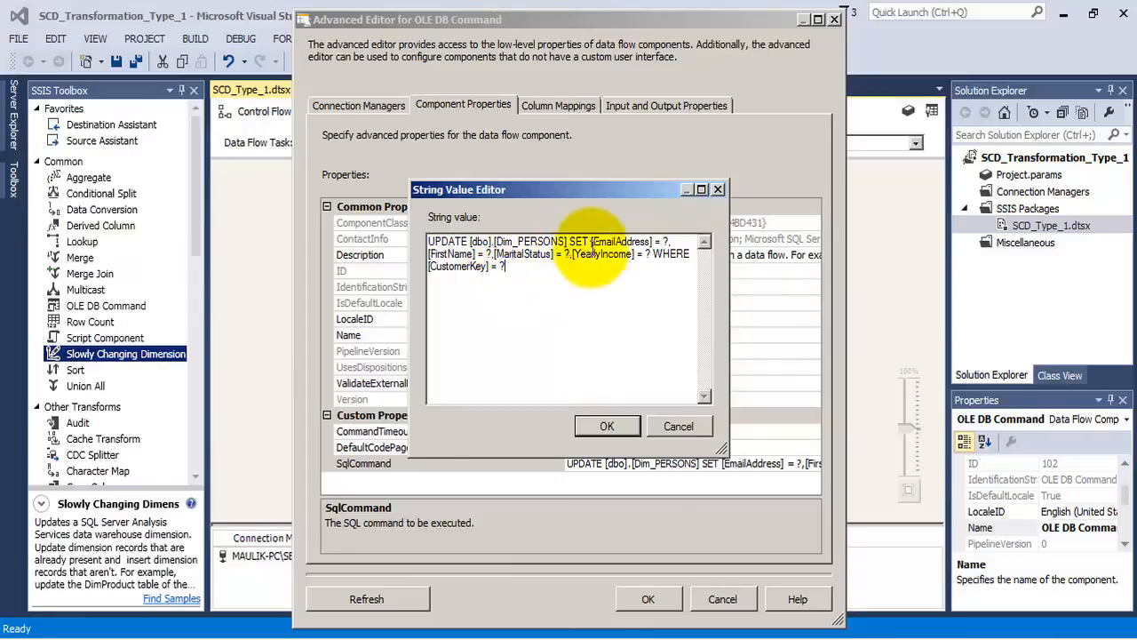
# - Examine the parameter placeholders for each column in the UPDATE statement's SET and WHERE clauses, and close the string value editor
pyautogui.doubleClick(666, 241)
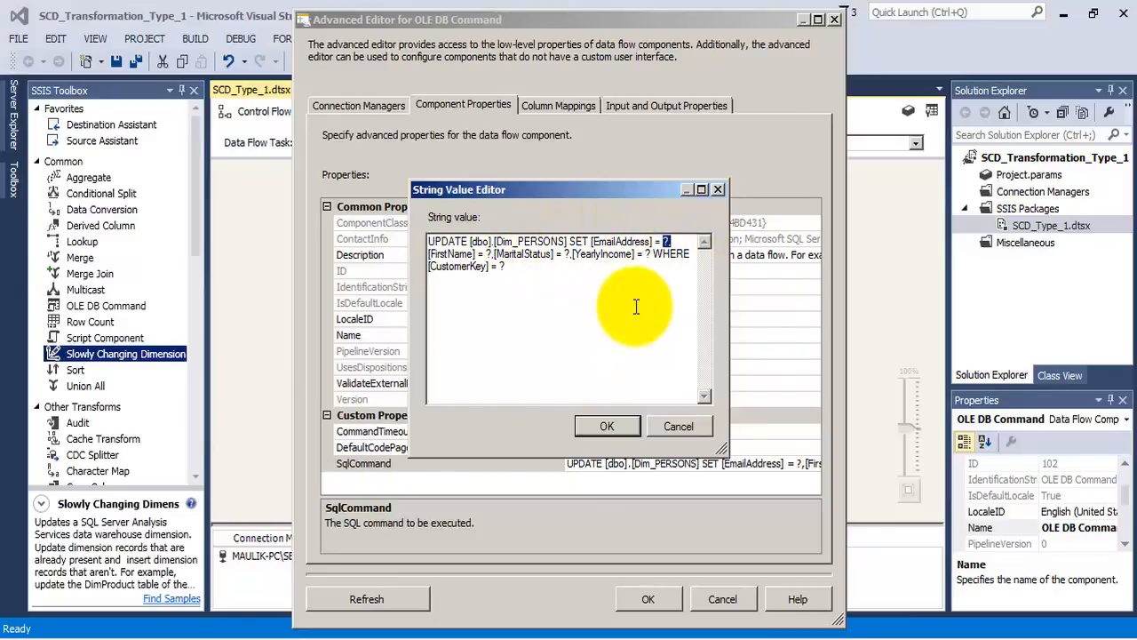
pyautogui.moveTo(671, 243); pyautogui.dragTo(665, 239)
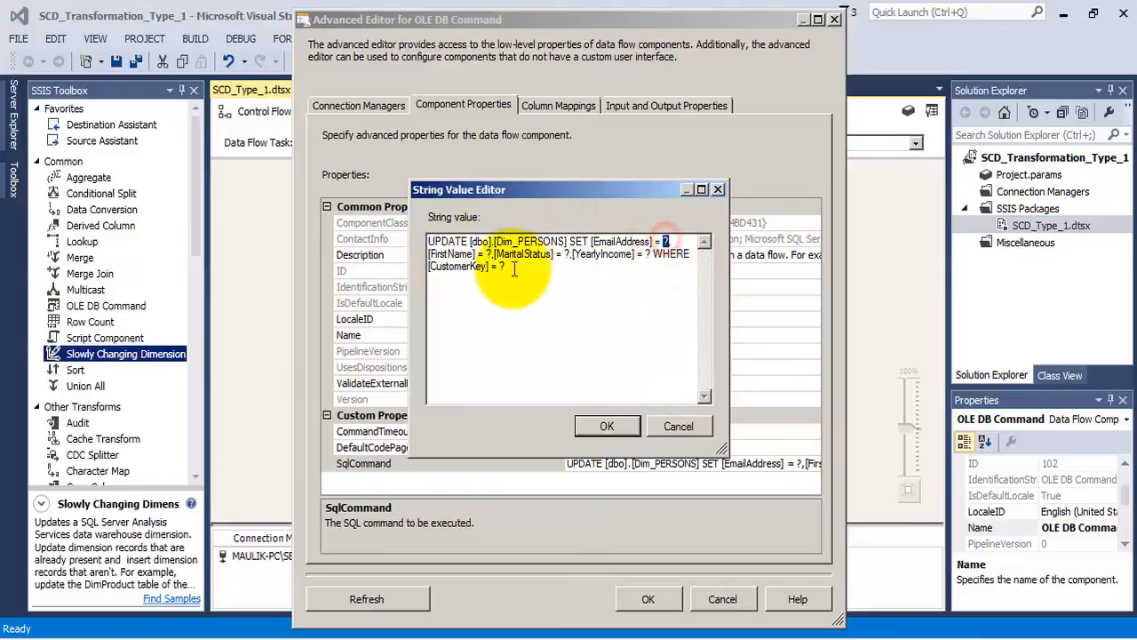
pyautogui.moveTo(492, 254); pyautogui.dragTo(486, 254)
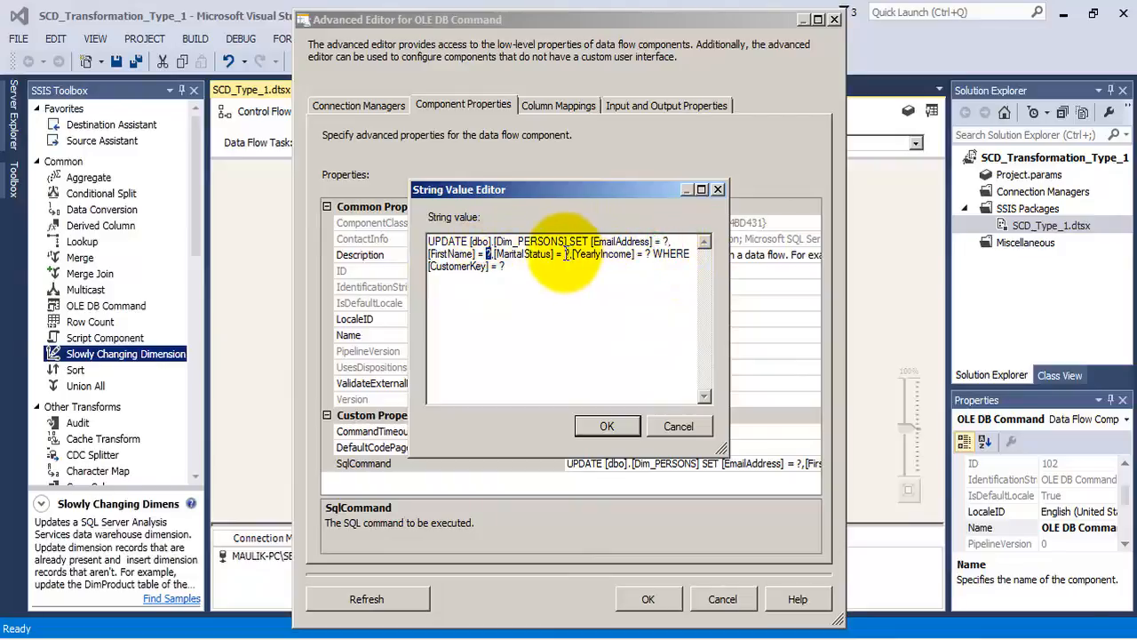
pyautogui.moveTo(652, 254); pyautogui.dragTo(646, 254)
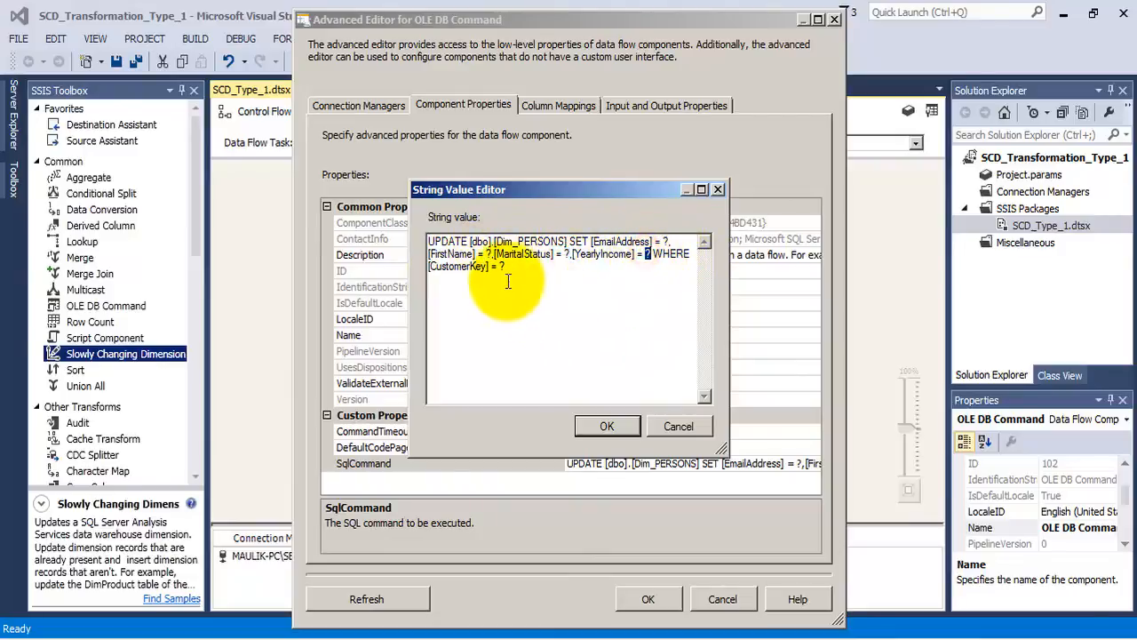
pyautogui.moveTo(503, 266); pyautogui.dragTo(497, 266)
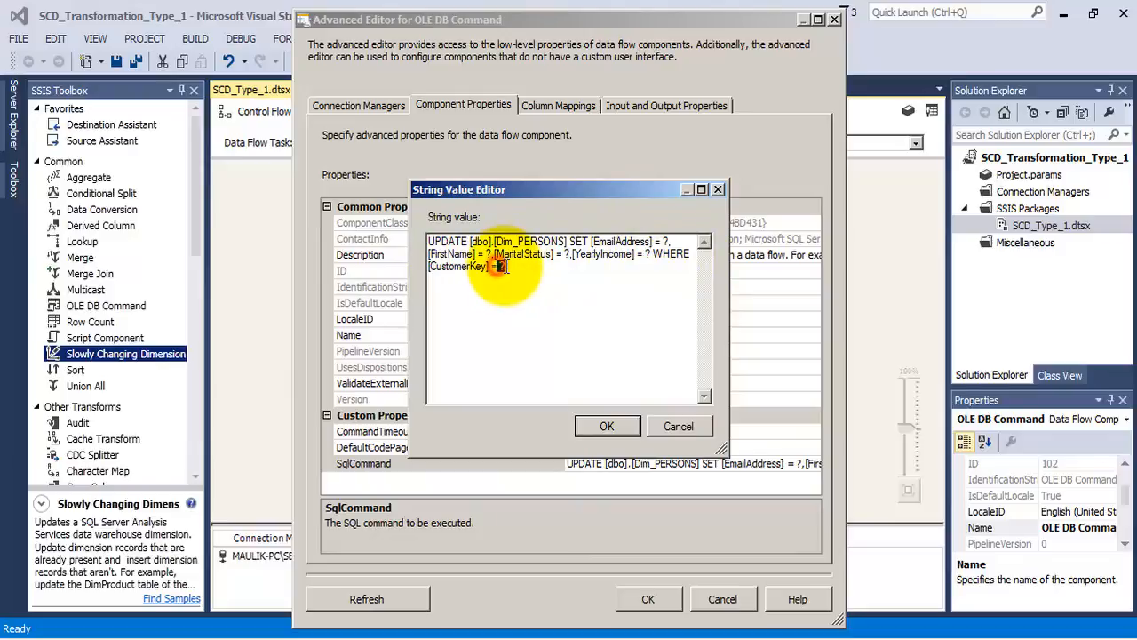
pyautogui.click(597, 427)
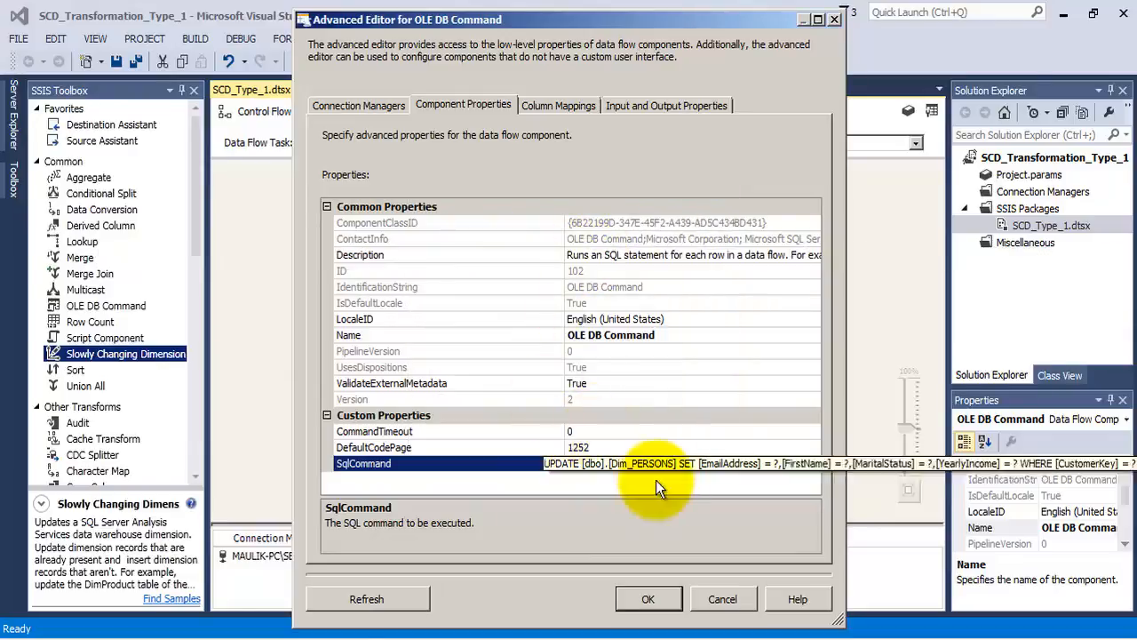
# - Review the OLE DB Command's column mappings to Param_0 through Param_4, checking CustomerKey against Param_4, and accept the advanced editor
pyautogui.click(543, 105)
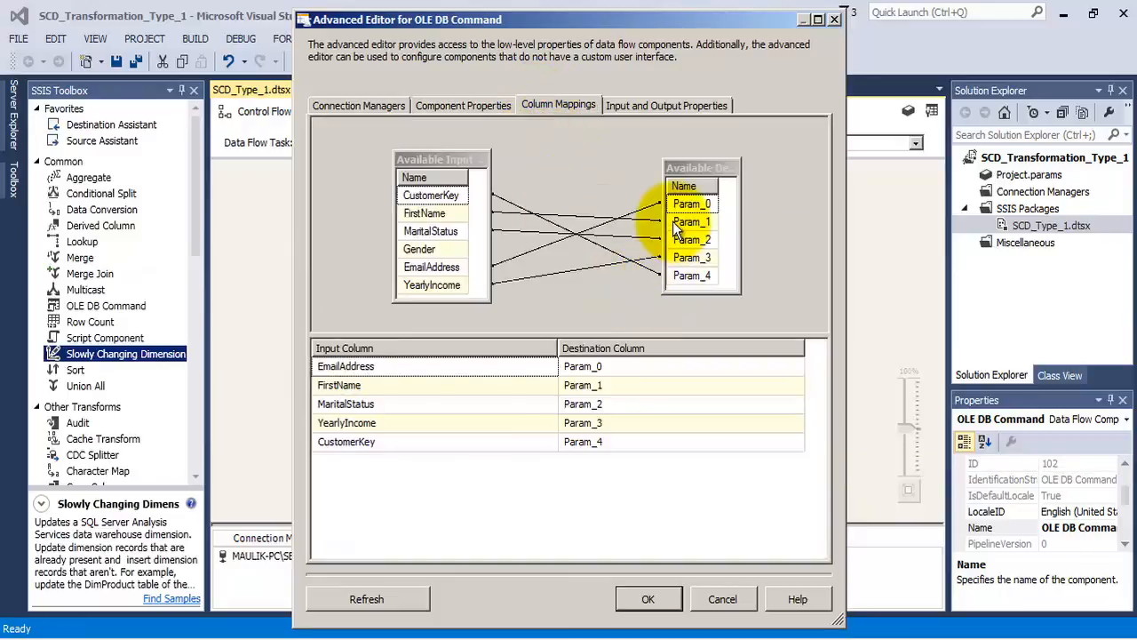
pyautogui.click(690, 278)
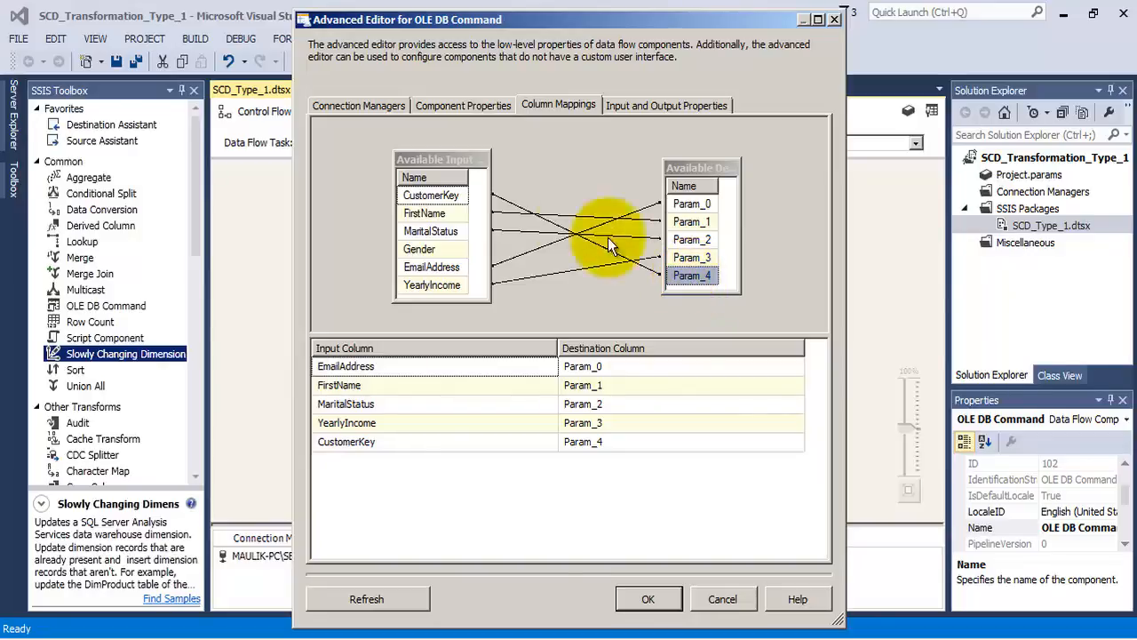
pyautogui.click(426, 194)
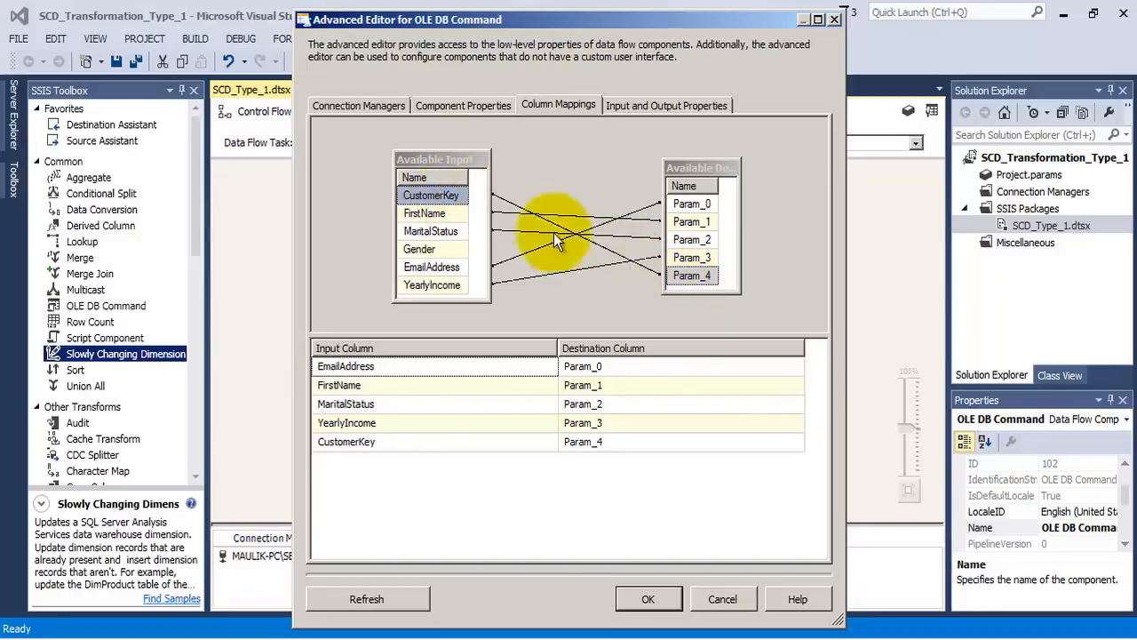
pyautogui.moveTo(448, 197)
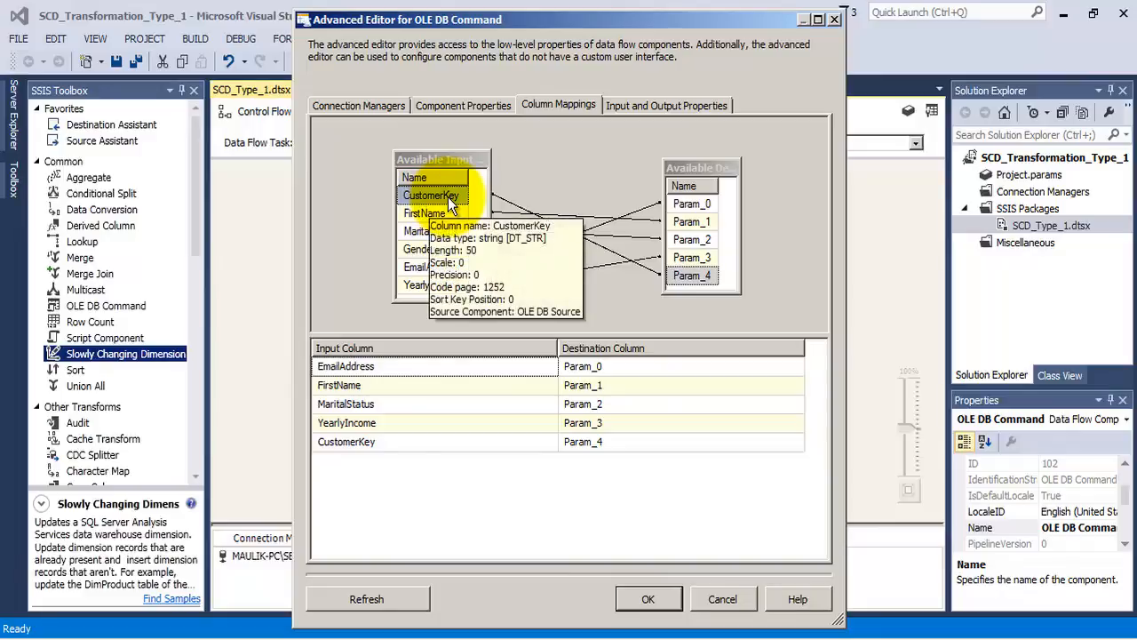
pyautogui.click(689, 280)
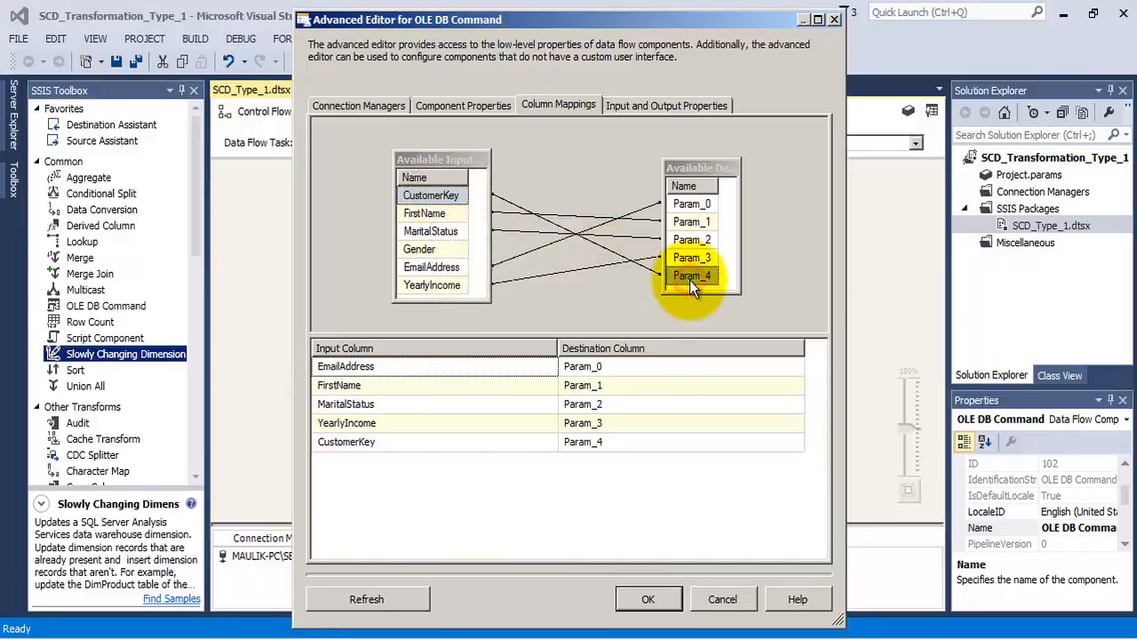
pyautogui.moveTo(448, 193)
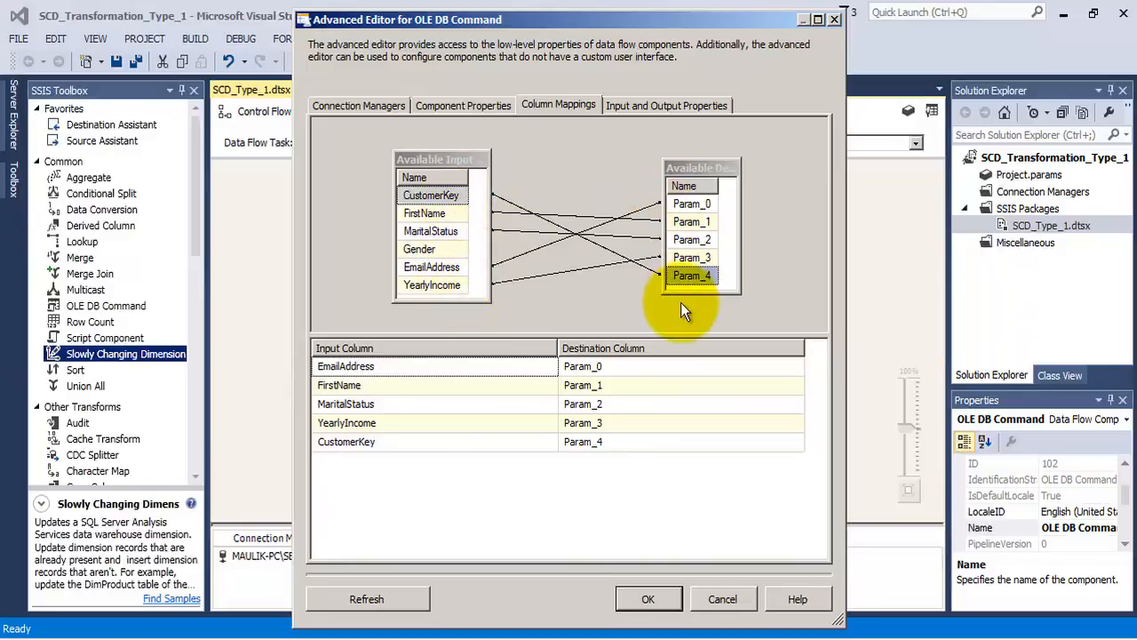
pyautogui.click(649, 600)
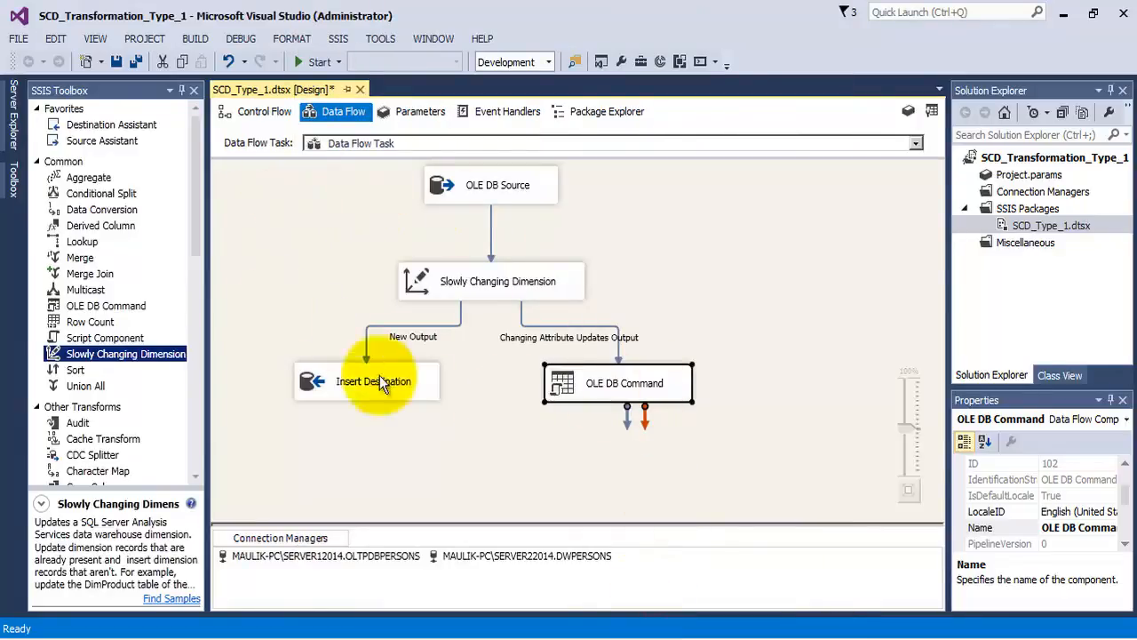
# - Save all project files and execute the SCD_Type_1.dtsx package
pyautogui.click(136, 62)
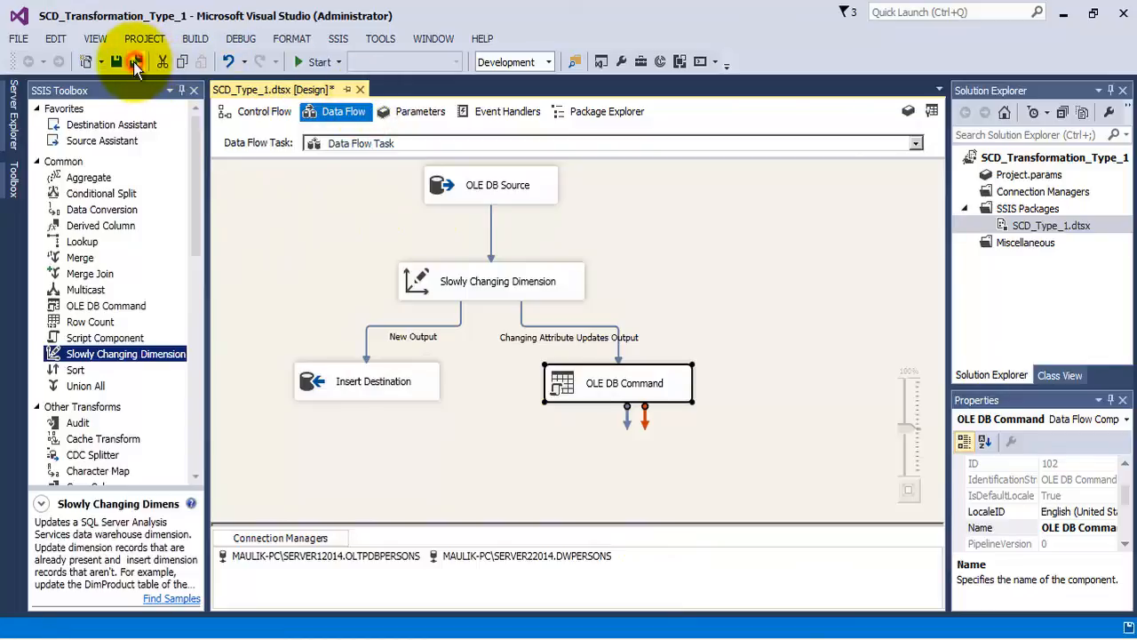
pyautogui.click(1021, 228)
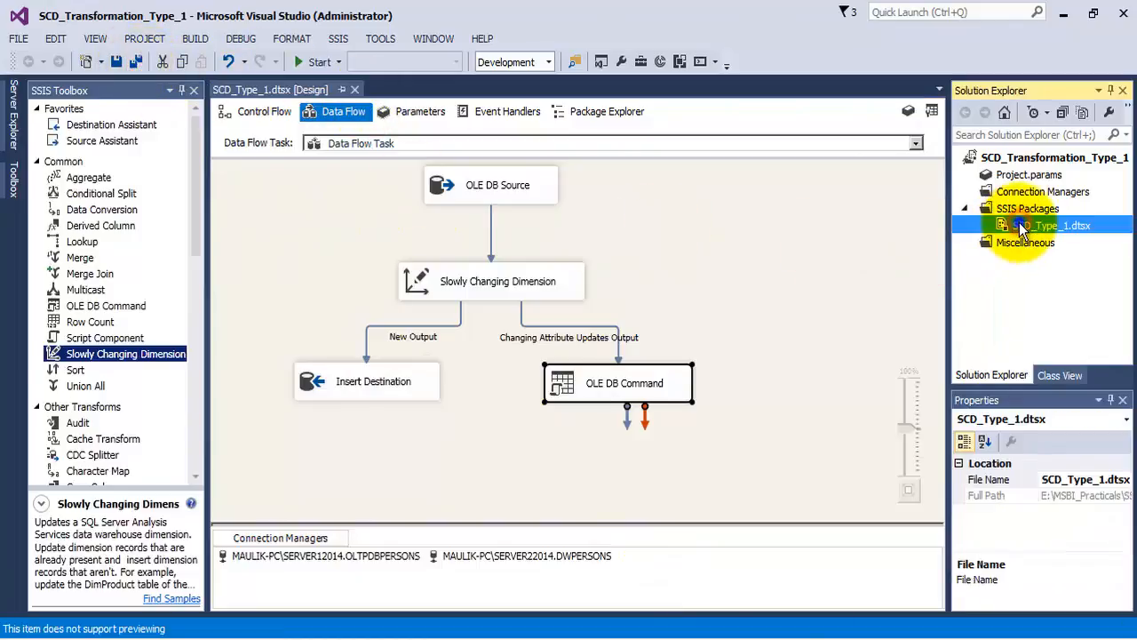
pyautogui.rightClick(1022, 228)
pyautogui.click(933, 252)
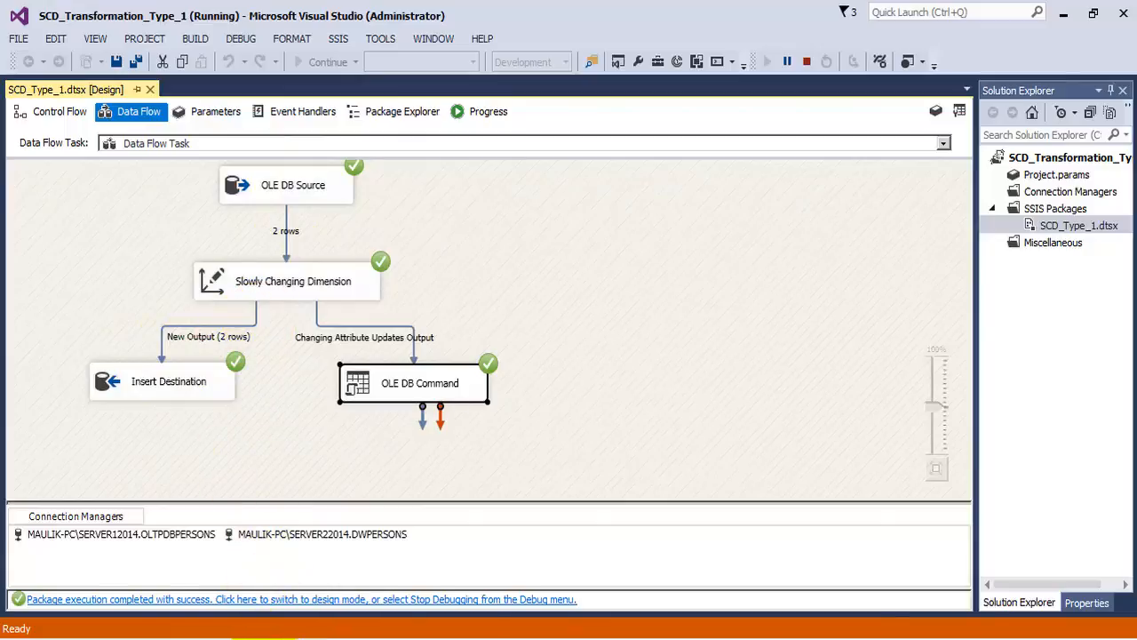
# - Switch to SQL Server Management Studio, rerun the SELECT on Dim_PERSONS in the destination instance, and examine the loaded rows and their ETLLoadDate values
pyautogui.moveTo(267, 634)
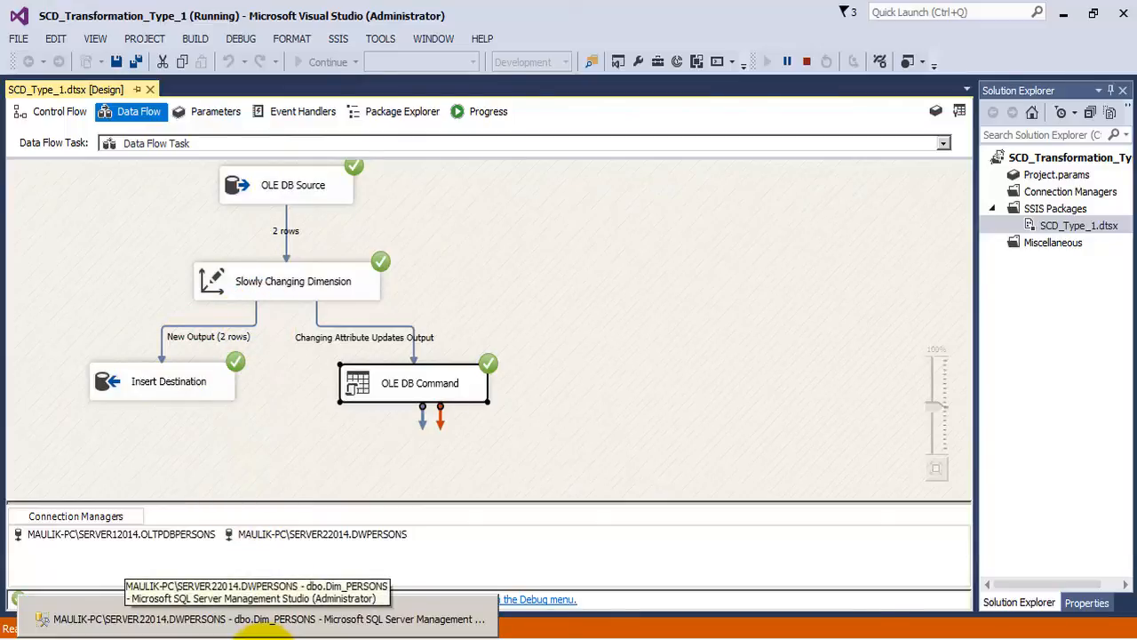
pyautogui.click(267, 619)
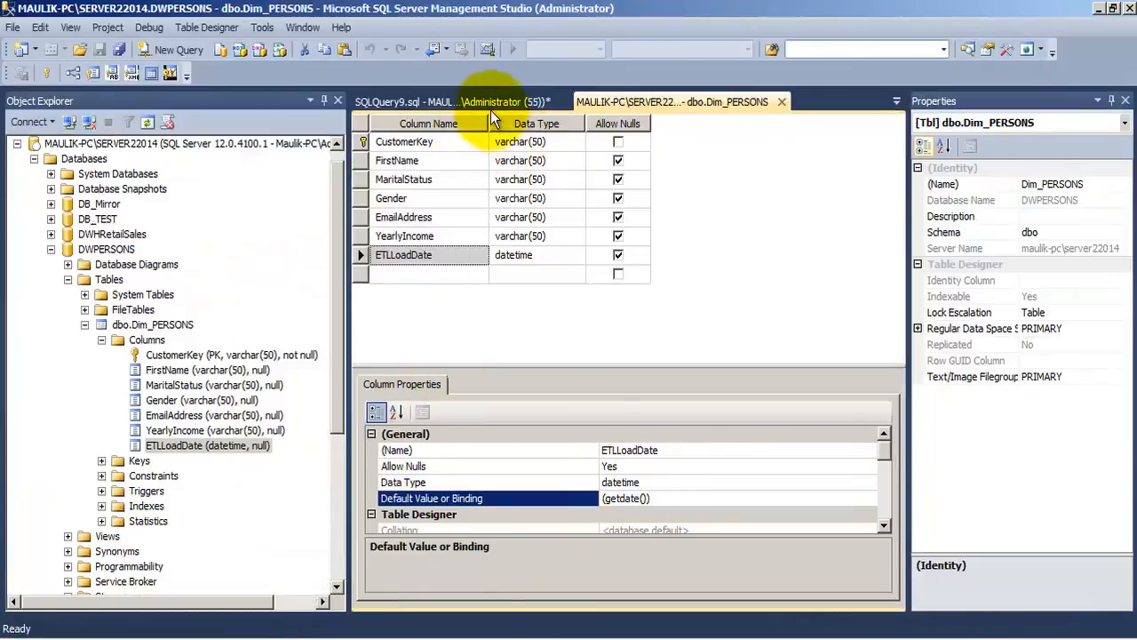
pyautogui.click(491, 104)
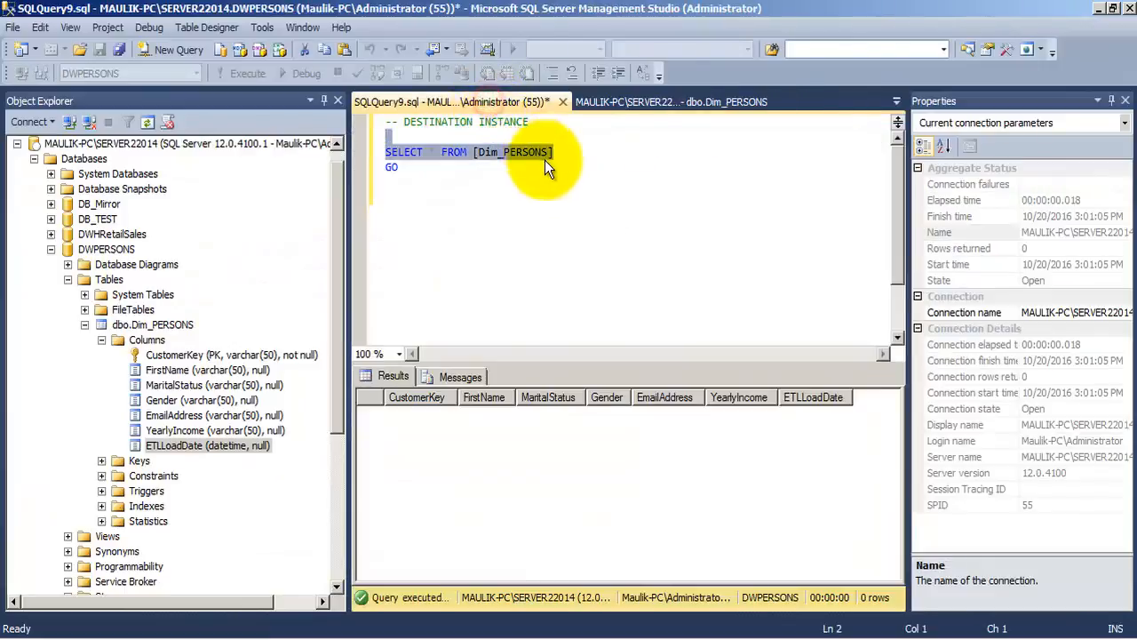
pyautogui.click(411, 169)
pyautogui.moveTo(410, 168); pyautogui.dragTo(385, 152)
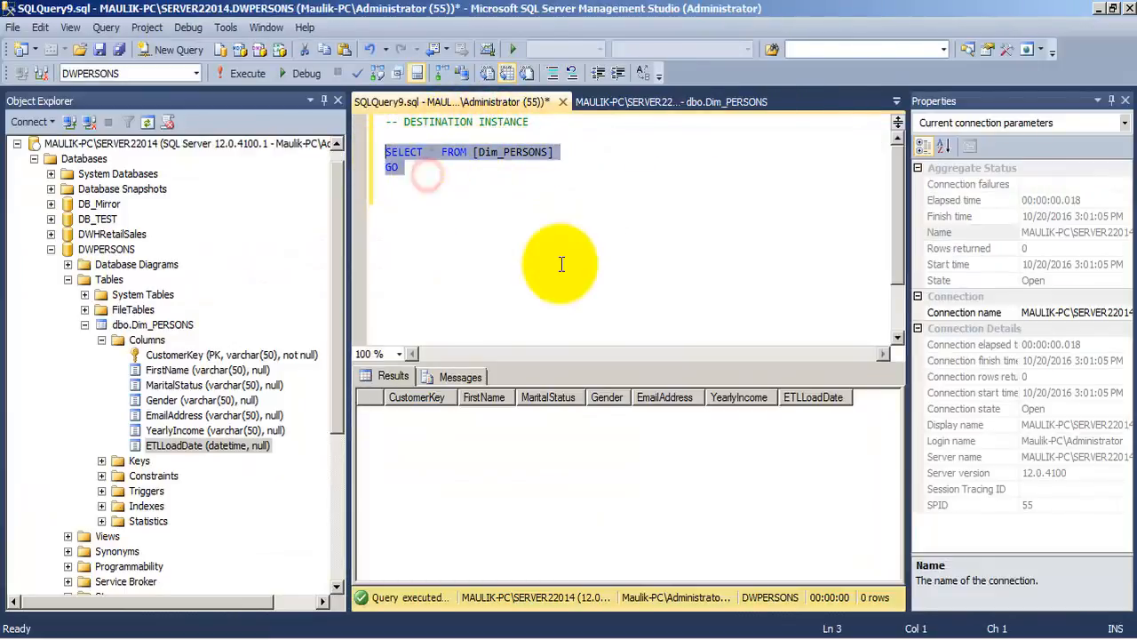
pyautogui.press('F5')
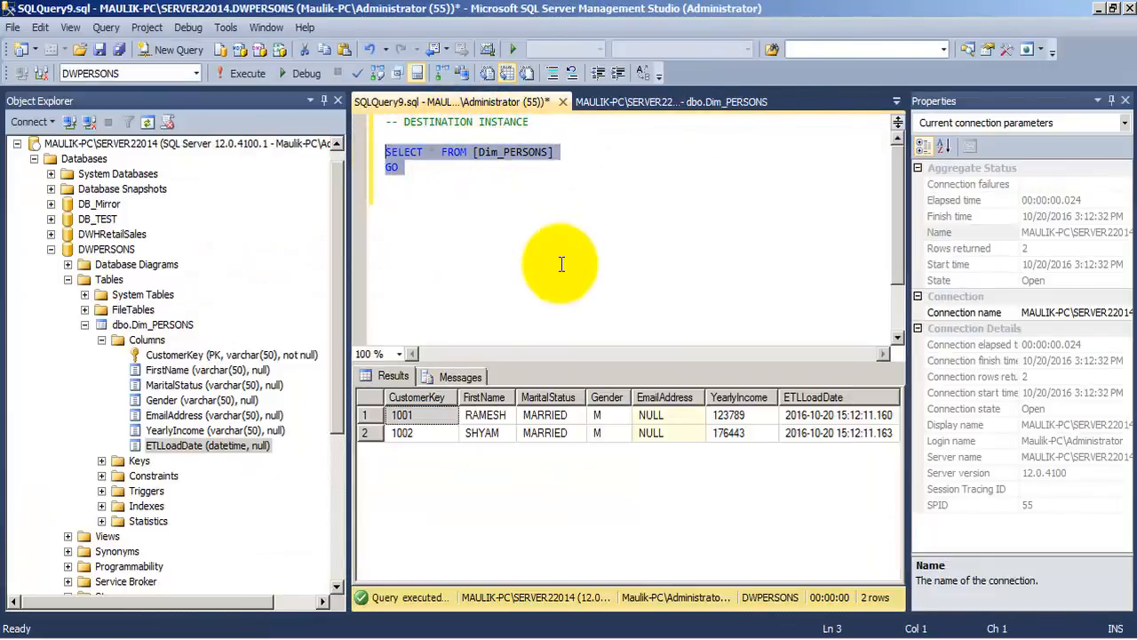
pyautogui.click(489, 432)
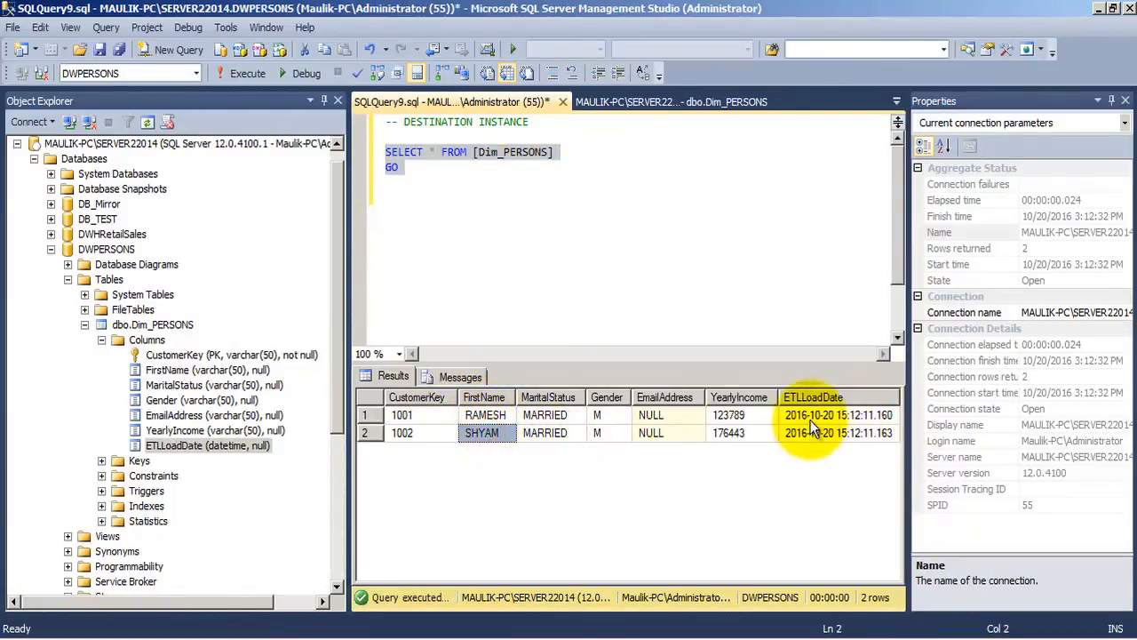
pyautogui.moveTo(800, 415); pyautogui.dragTo(816, 432)
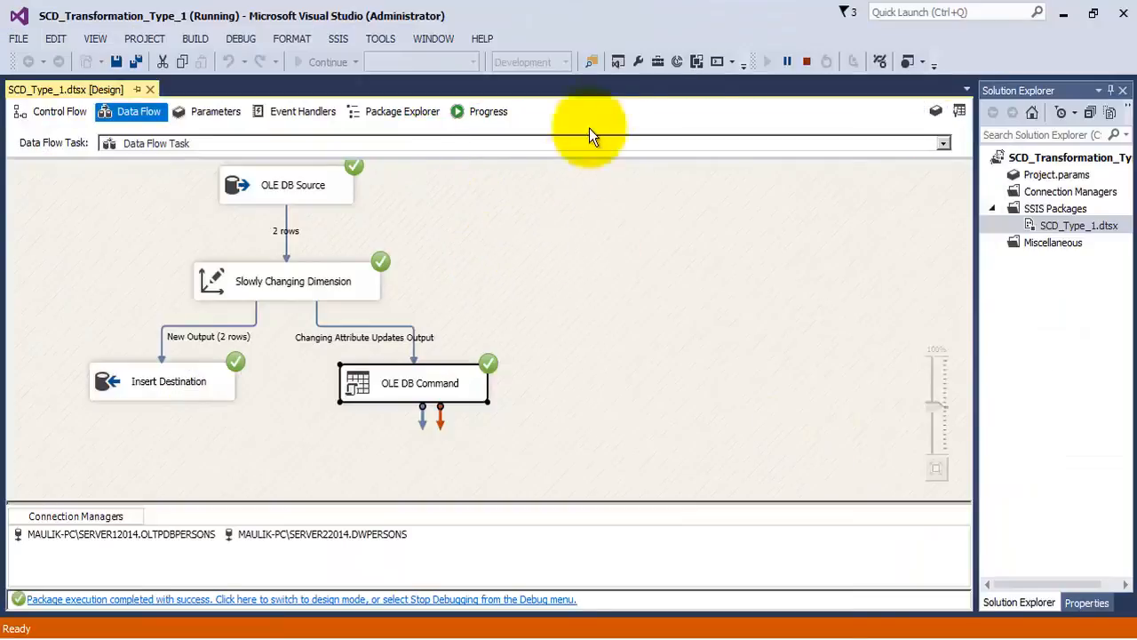
# - Stop debugging the package and open the source query SQLQuery8.sql for OLTPDBPERSONS in SQL Server Management Studio
pyautogui.click(807, 61)
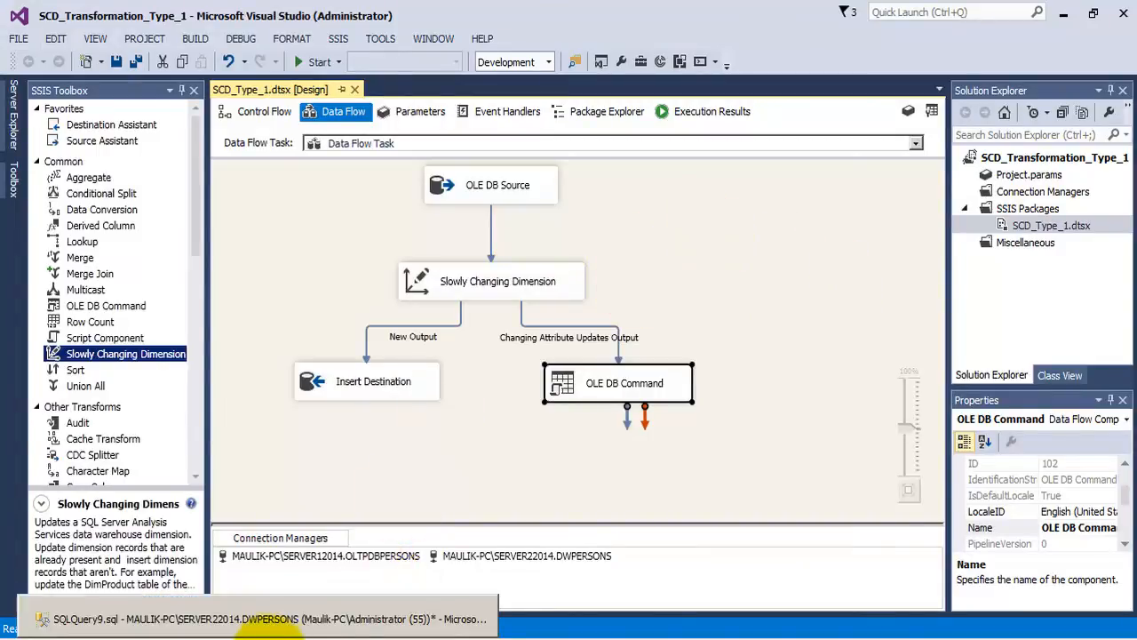
pyautogui.click(267, 622)
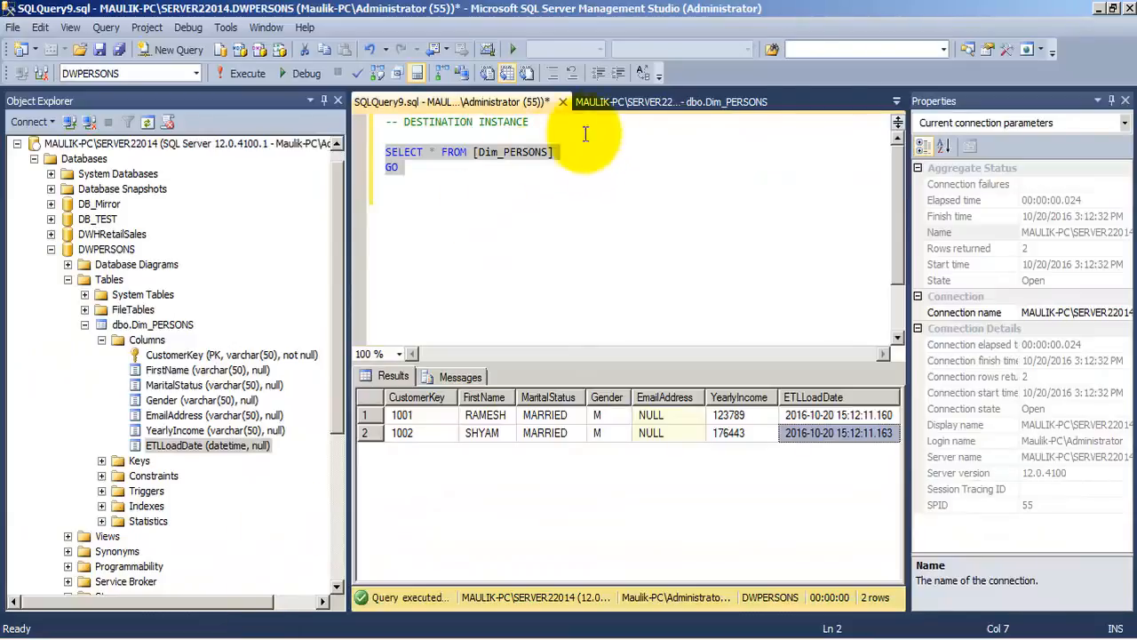
pyautogui.click(597, 103)
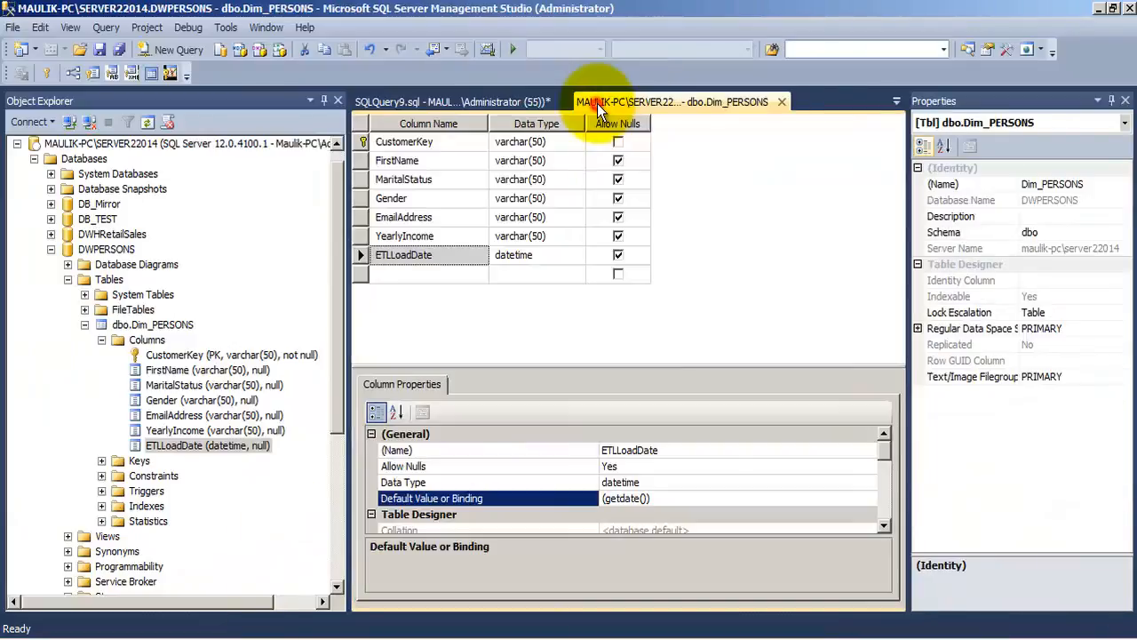
pyautogui.click(484, 100)
pyautogui.click(894, 101)
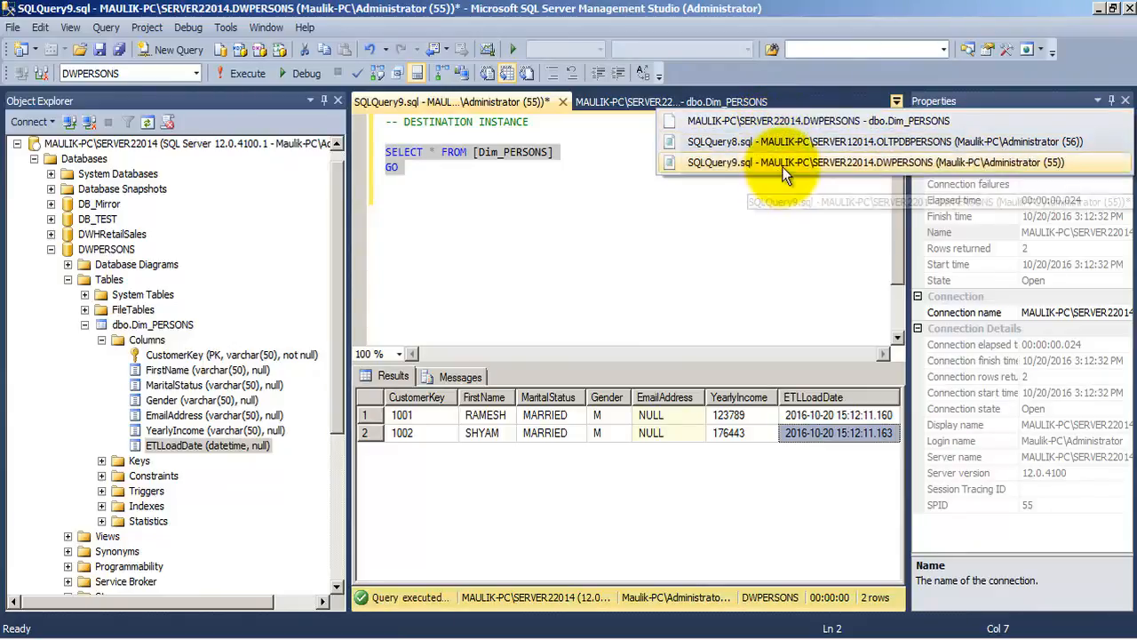
pyautogui.click(857, 142)
# - Remove the blank lines separating the PERSON_Details SELECT query from the insert and update statements beneath it
pyautogui.press('Return')
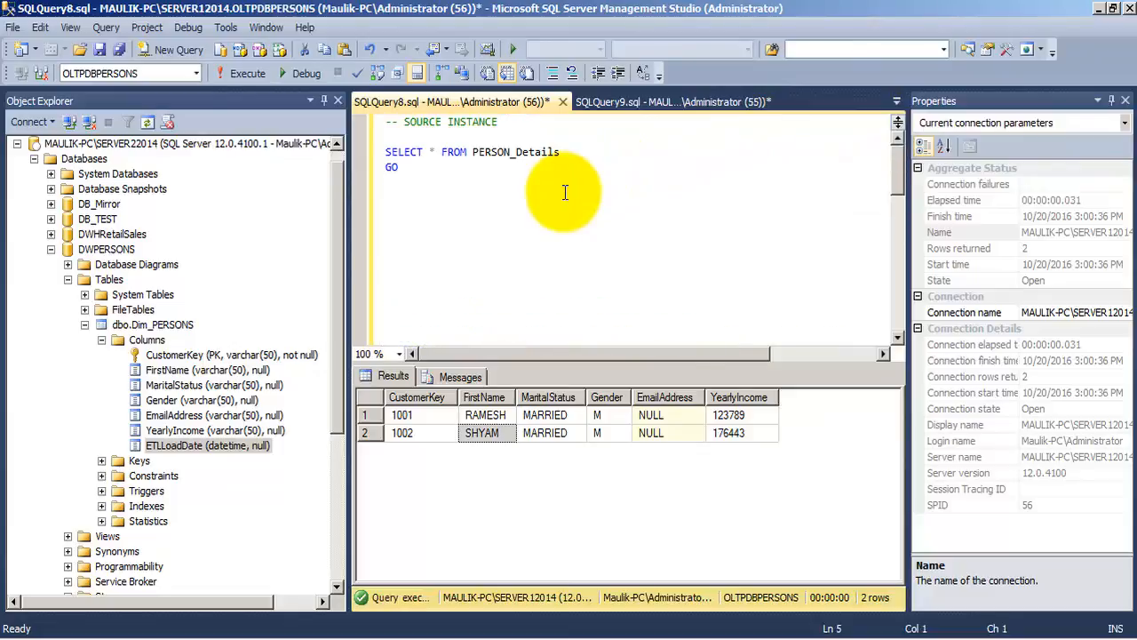
pyautogui.press('Delete')
pyautogui.press('Delete')
pyautogui.press('Delete')
pyautogui.press('Delete')
pyautogui.press('Delete')
pyautogui.press('Delete')
pyautogui.press('Delete')
pyautogui.press('Delete')
pyautogui.press('Delete')
pyautogui.press('Delete')
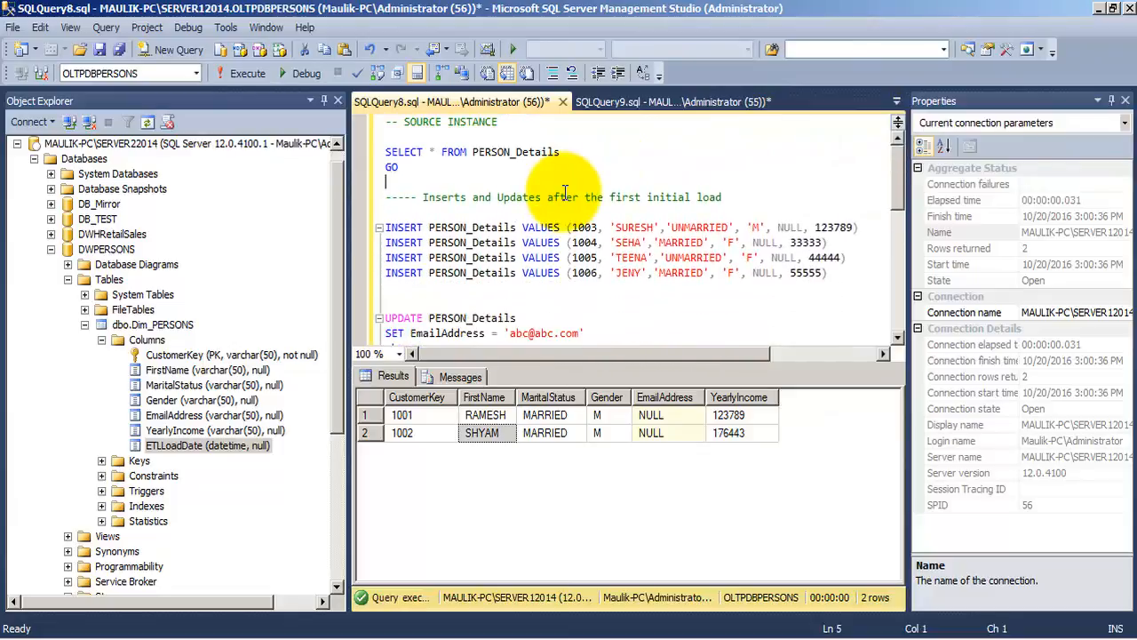
# - Run only the four INSERT and three UPDATE statements on PERSON_Details in the source database, and review the execution messages
pyautogui.press('Down')
pyautogui.press('Down')
pyautogui.press('Down')
pyautogui.hotkey('shift', 'Down')
pyautogui.hotkey('shift', 'Down')
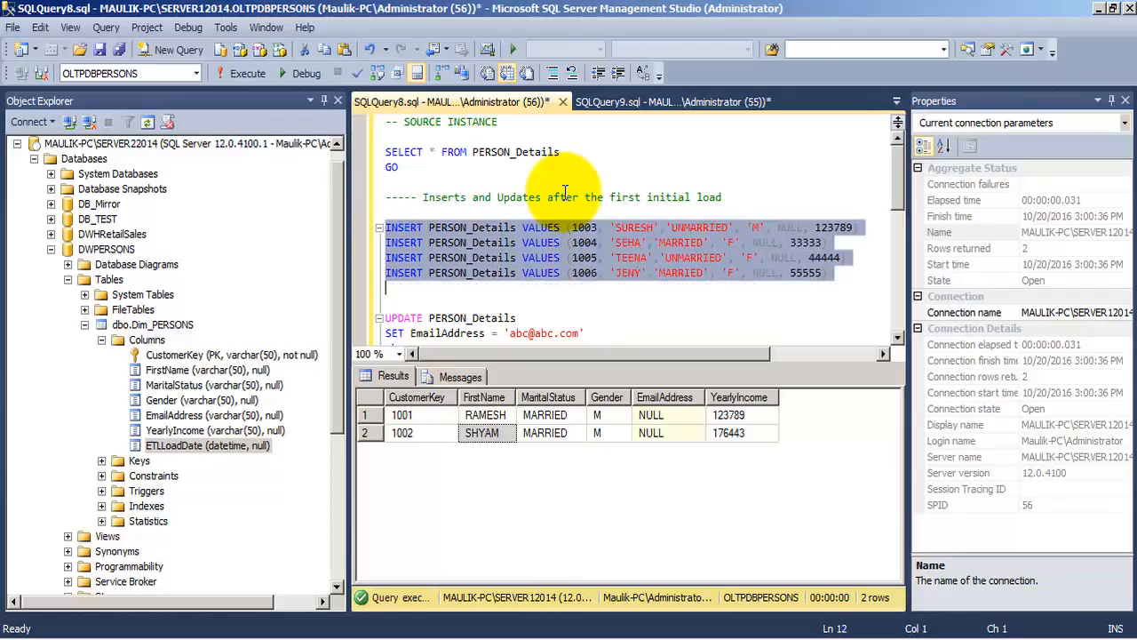
pyautogui.hotkey('shift', 'Down')
pyautogui.hotkey('shift', 'Down')
pyautogui.hotkey('shift', 'Down')
pyautogui.hotkey('shift', 'Down')
pyautogui.hotkey('shift', 'Down')
pyautogui.hotkey('shift', 'Down')
pyautogui.hotkey('shift', 'Down')
pyautogui.hotkey('shift', 'Down')
pyautogui.hotkey('shift', 'Down')
pyautogui.hotkey('shift', 'Down')
pyautogui.hotkey('shift', 'Down')
pyautogui.hotkey('shift', 'Down')
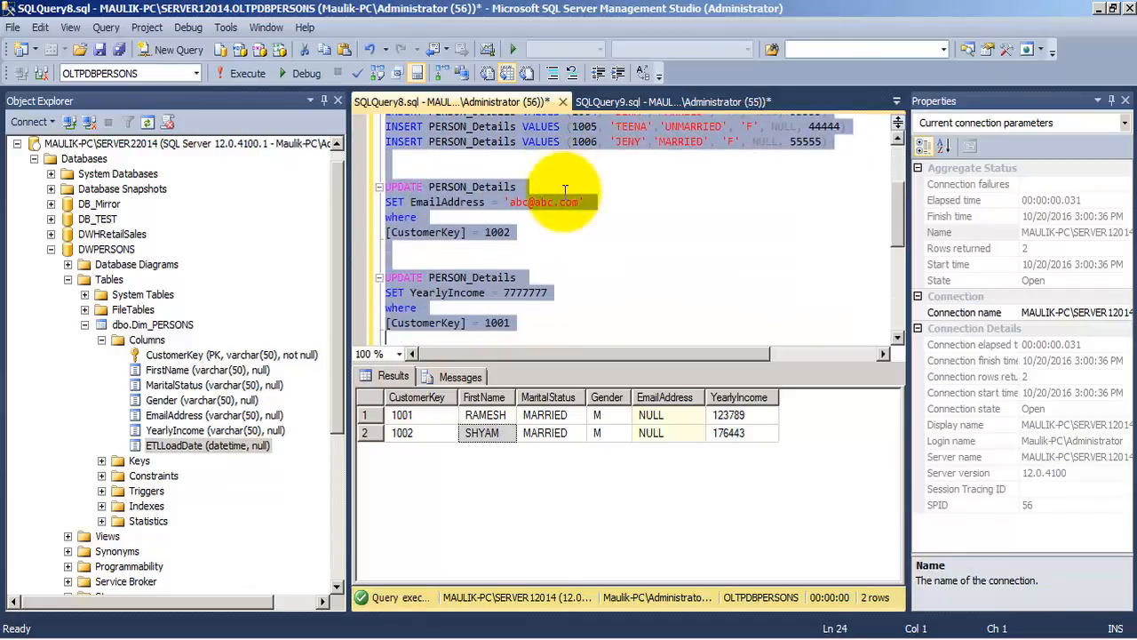
pyautogui.hotkey('shift', 'Down')
pyautogui.hotkey('shift', 'Down')
pyautogui.hotkey('shift', 'Down')
pyautogui.hotkey('shift', 'Down')
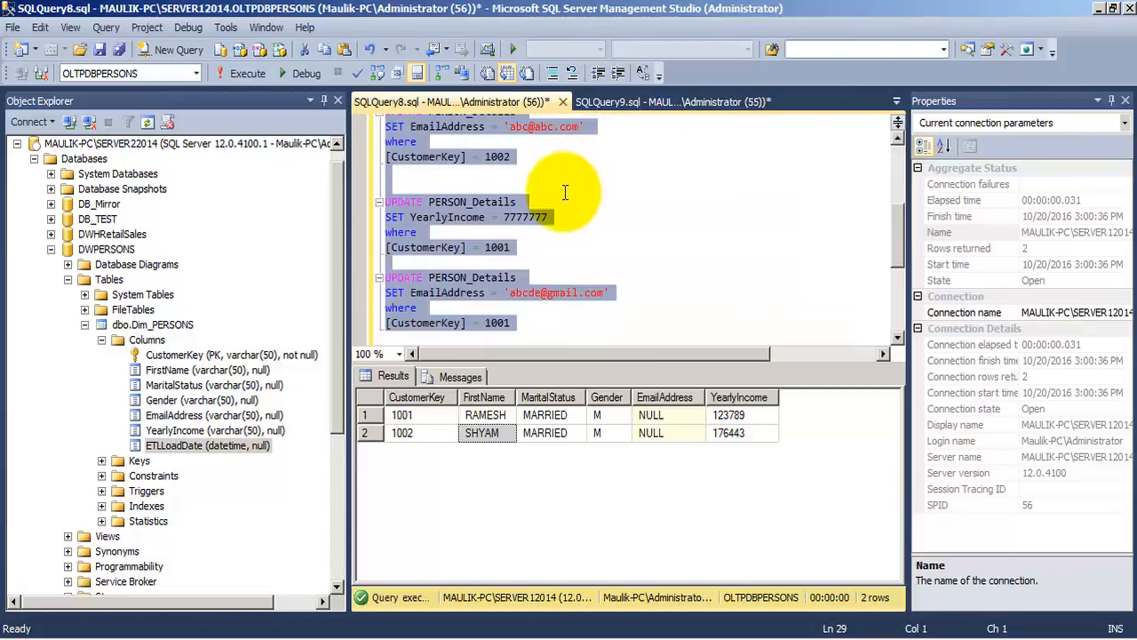
pyautogui.press('F5')
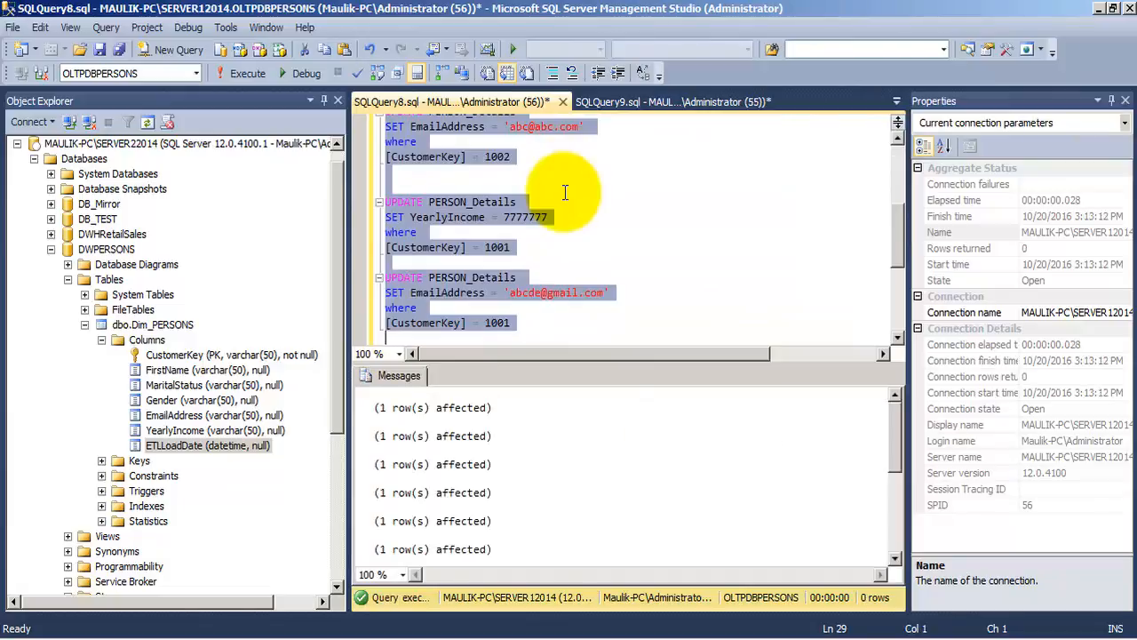
pyautogui.moveTo(897, 451); pyautogui.dragTo(897, 405)
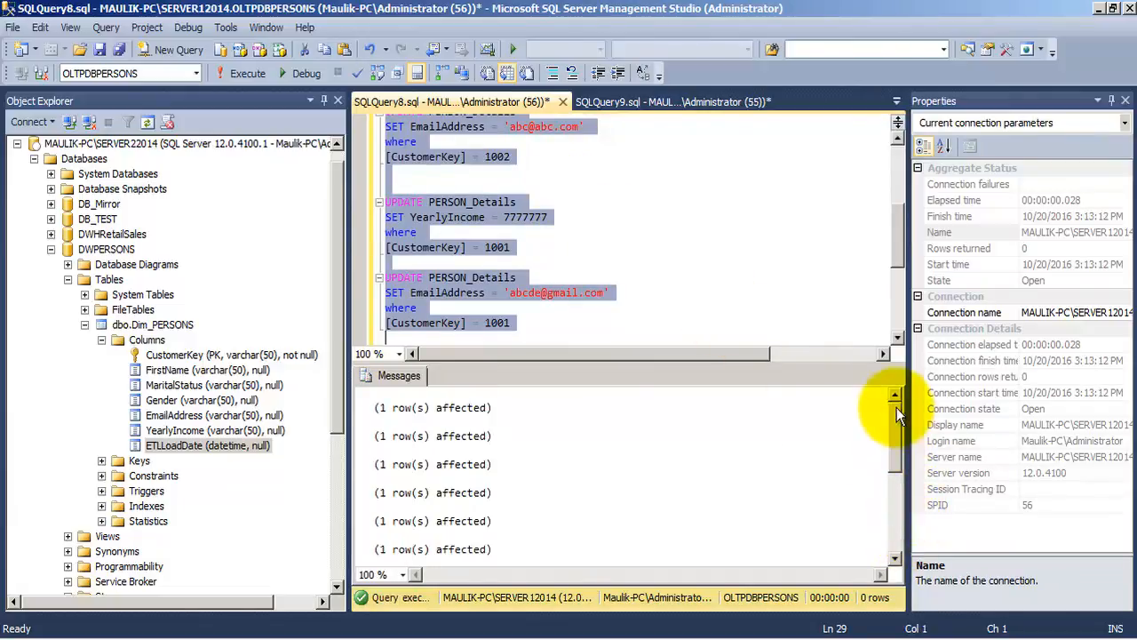
pyautogui.scroll(5, 690, 185)
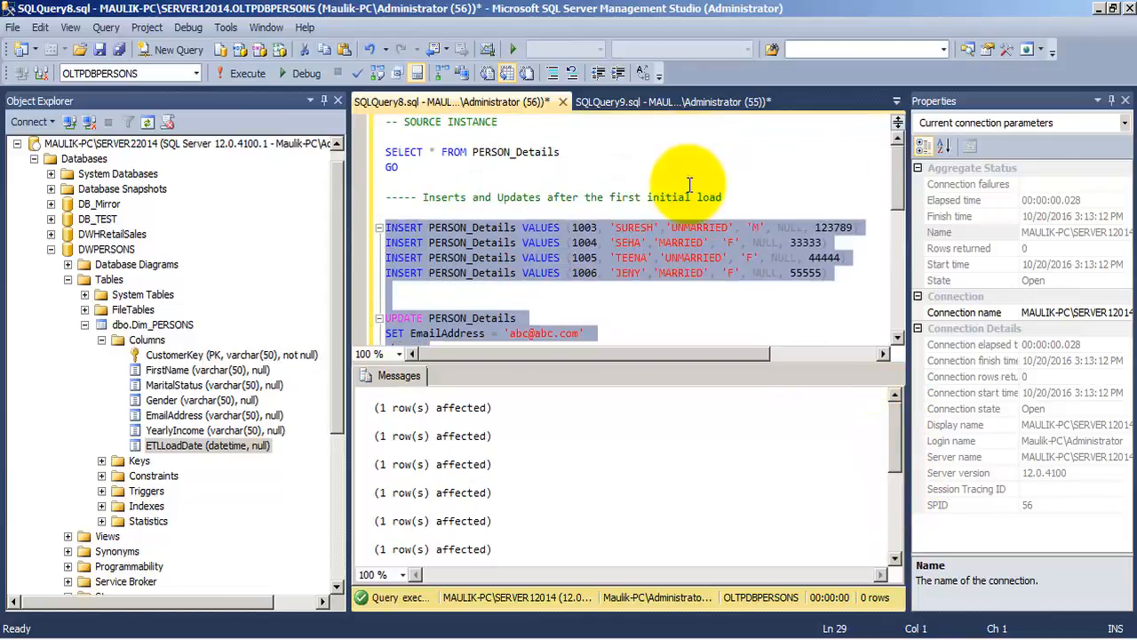
# - Run only the SELECT on PERSON_Details in the source database and compare the updated and inserted rows with the UPDATE statements
pyautogui.moveTo(413, 167); pyautogui.dragTo(386, 151)
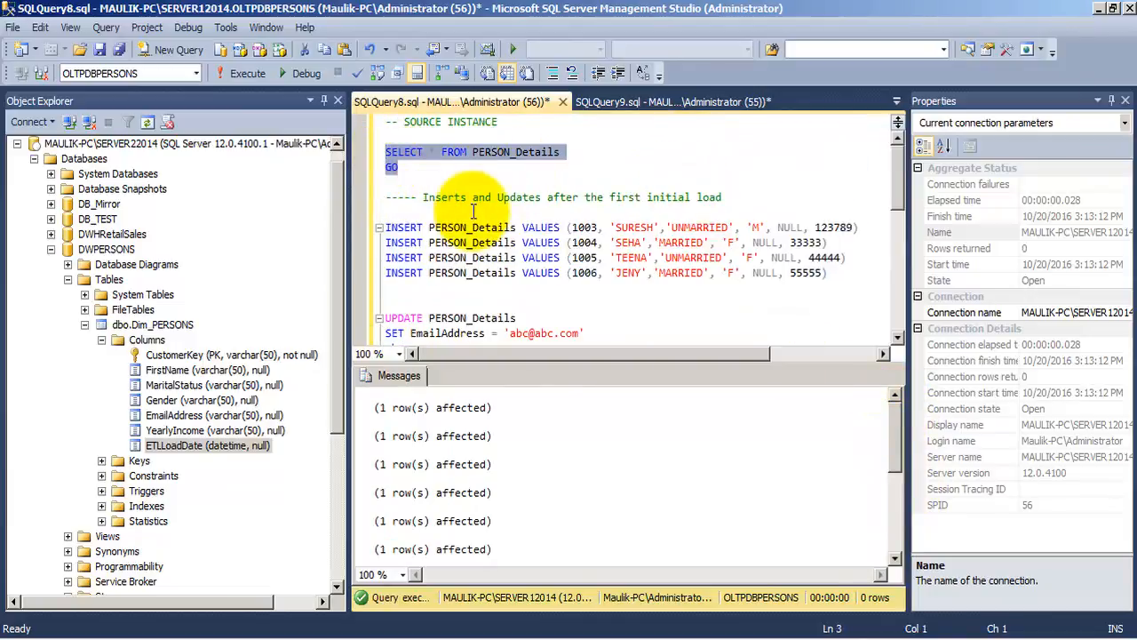
pyautogui.press('F5')
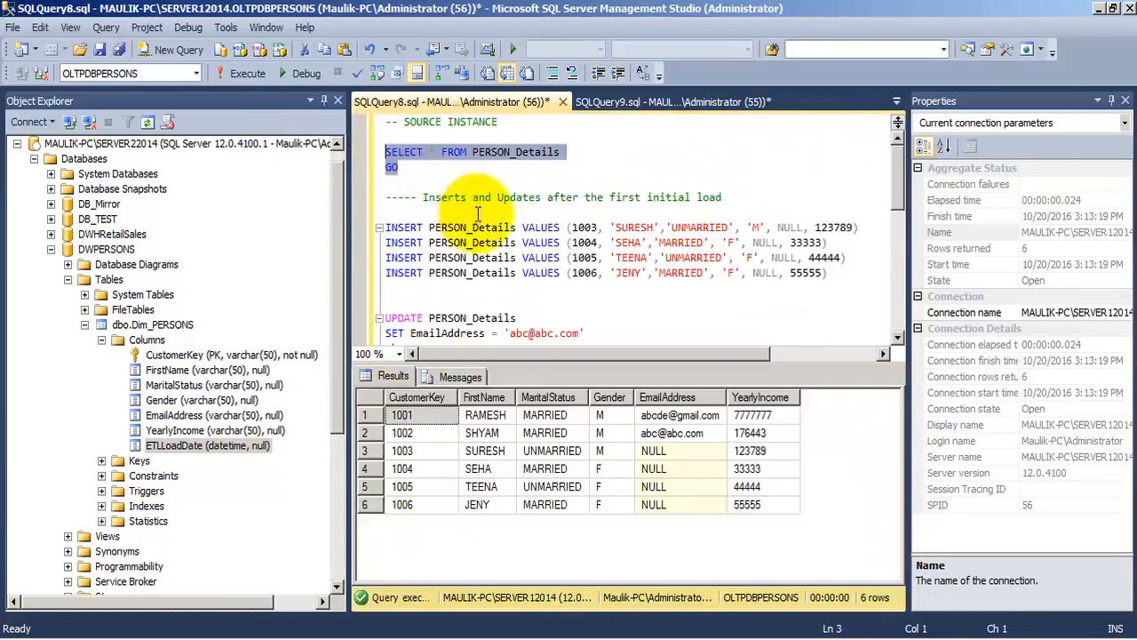
pyautogui.click(670, 433)
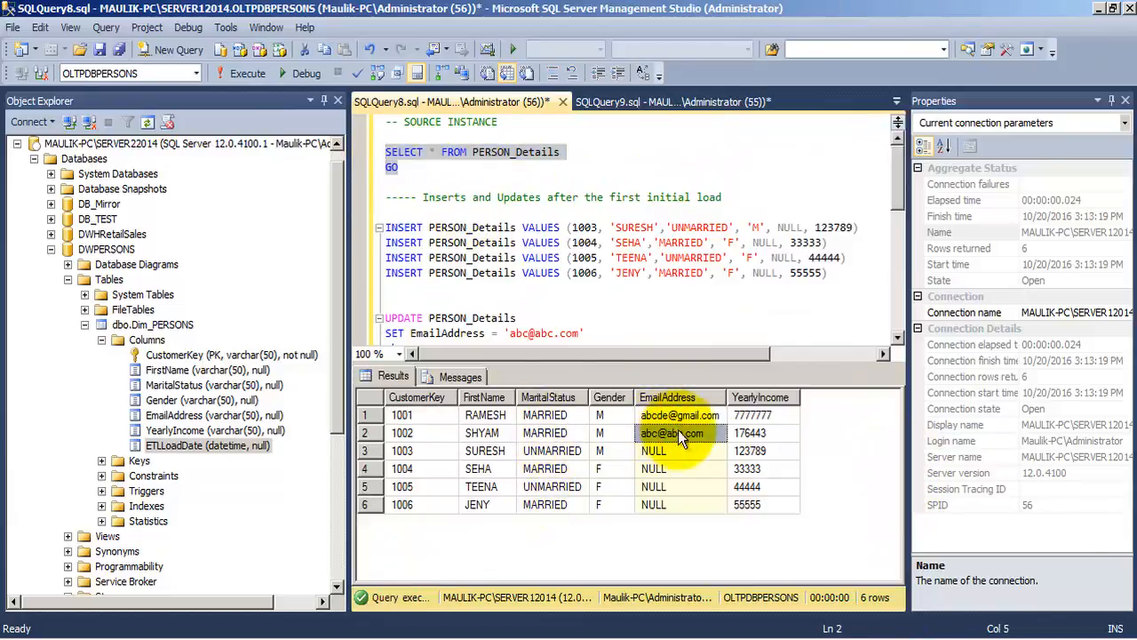
pyautogui.click(754, 415)
pyautogui.click(681, 313)
pyautogui.scroll(-4, 681, 311)
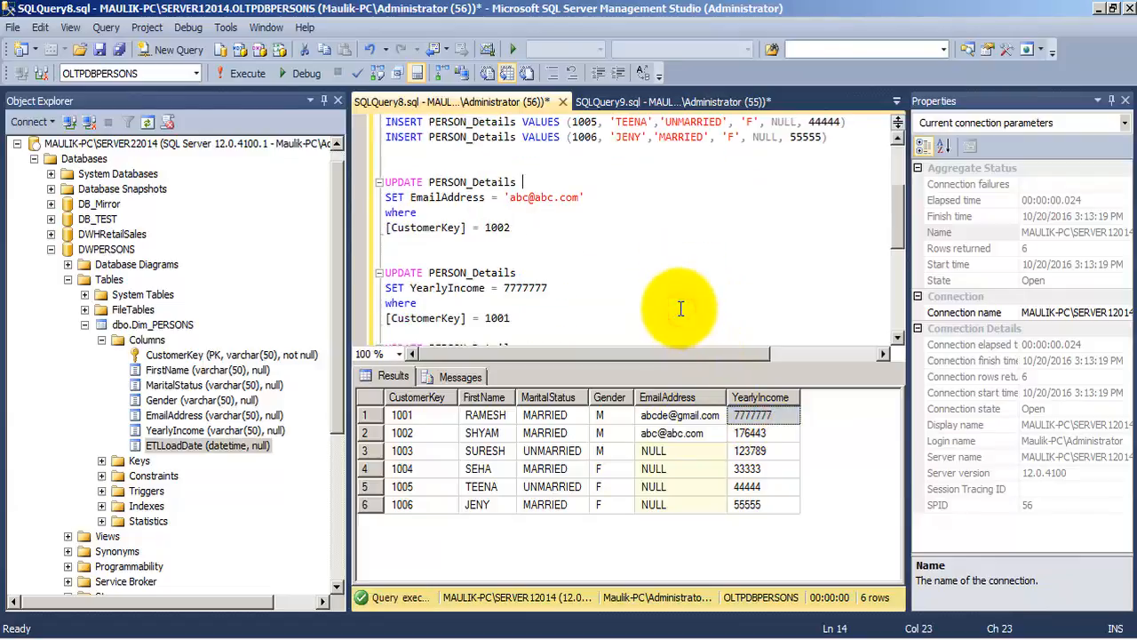
pyautogui.click(555, 243)
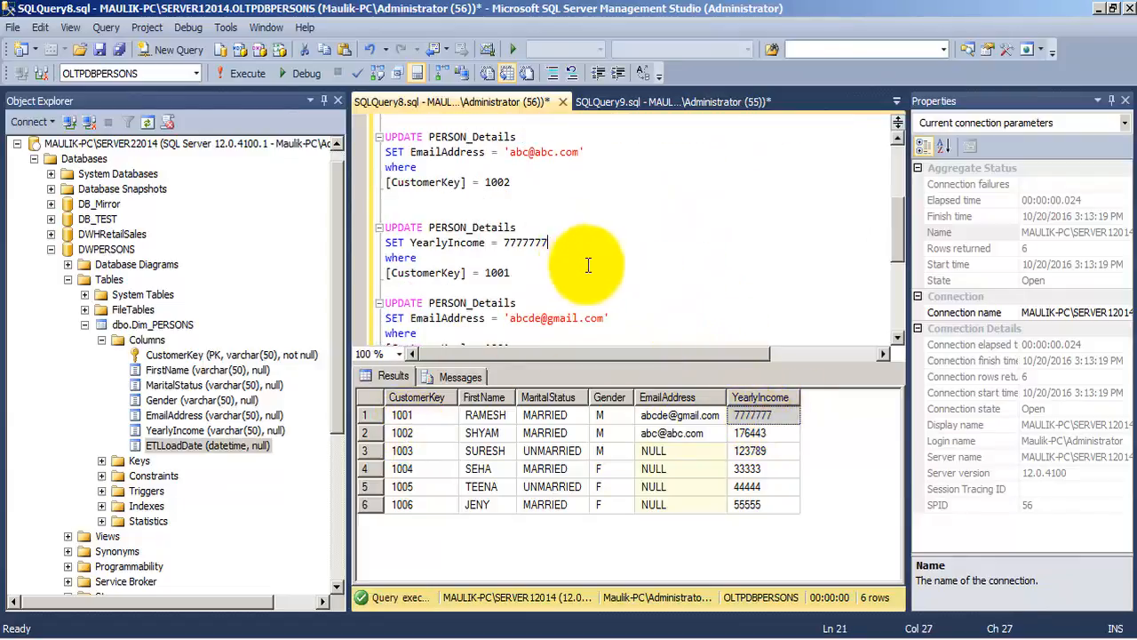
pyautogui.click(378, 453)
pyautogui.click(366, 503)
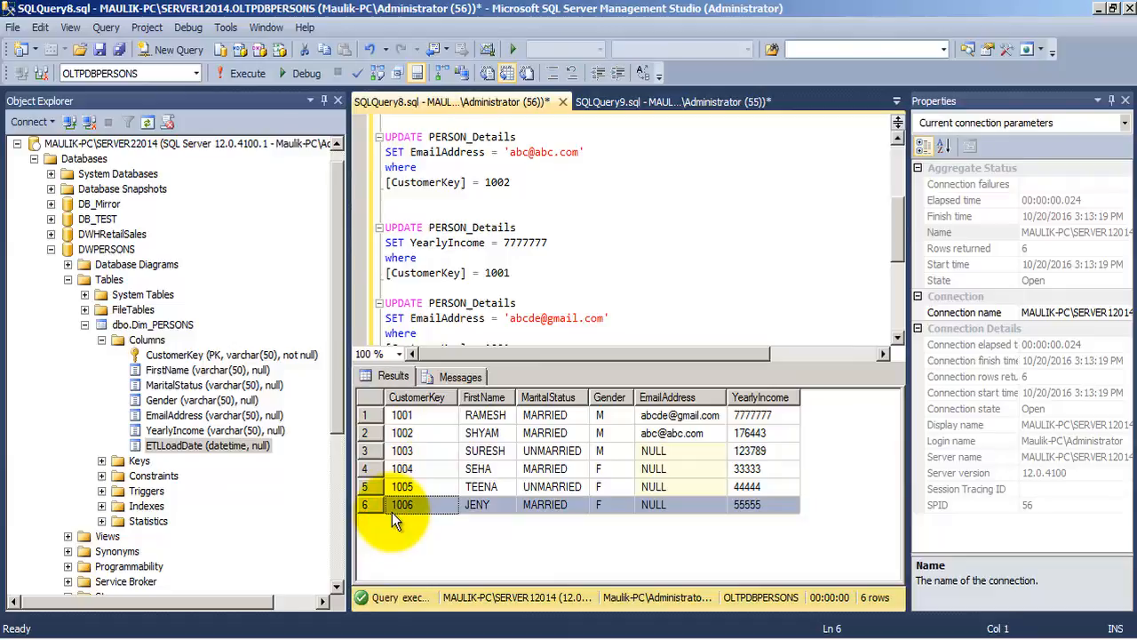
# - Rerun the SELECT on Dim_PERSONS in the destination query SQLQuery9.sql to check the dimension's current rows
pyautogui.click(618, 102)
pyautogui.press('F5')
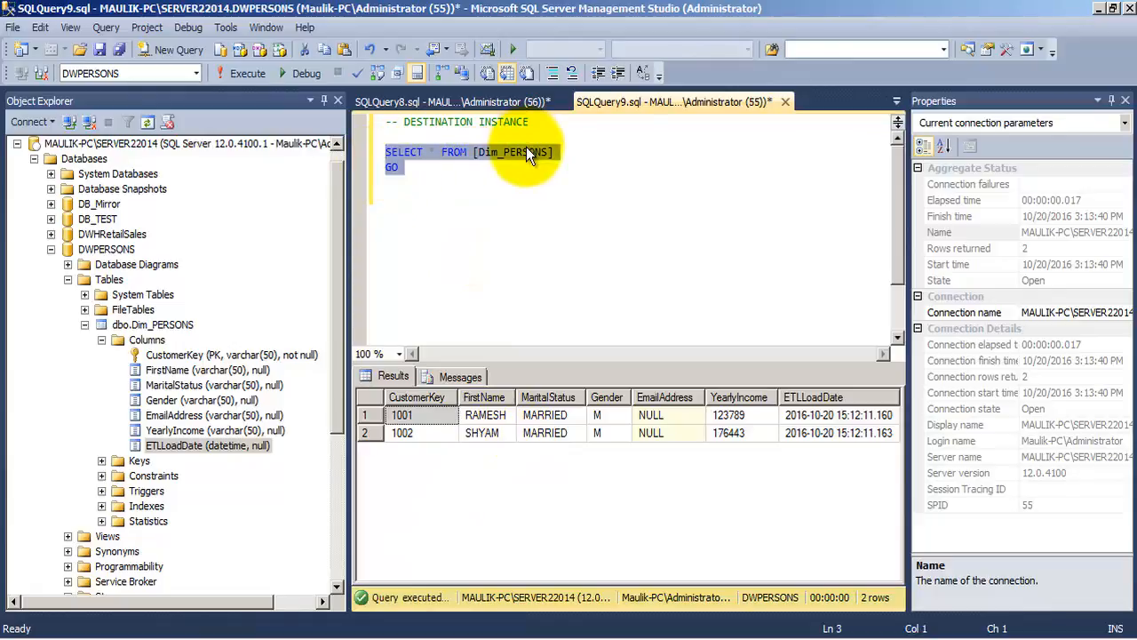
# - Switch to Visual Studio, run the SCD_Type_1.dtsx package to load the source changes, and stop debugging once it completes
pyautogui.click(397, 637)
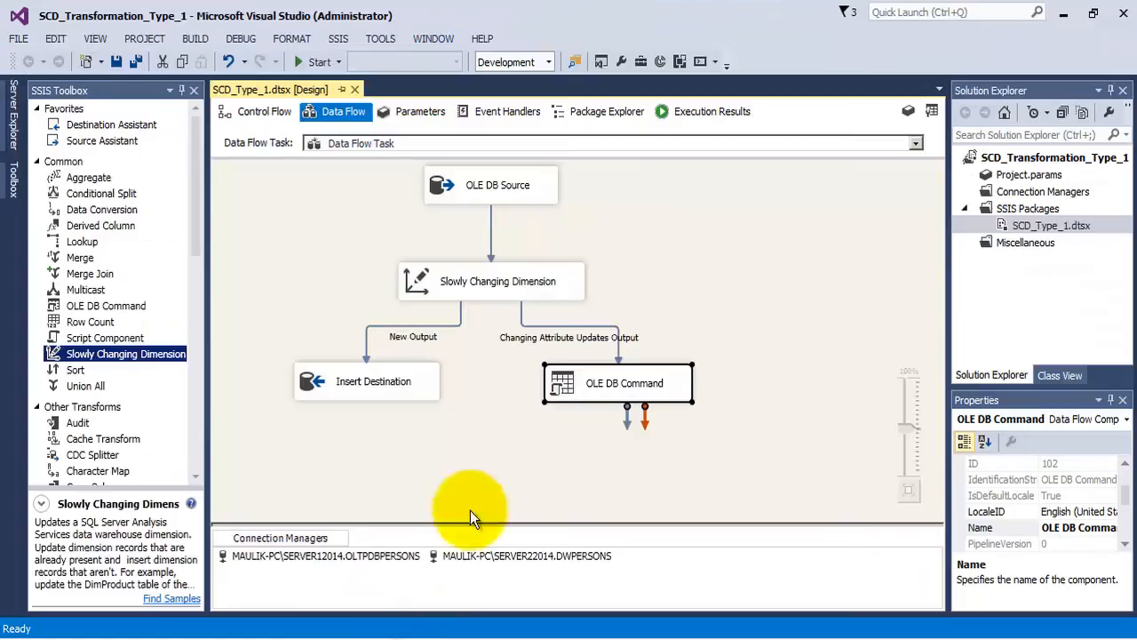
pyautogui.click(306, 61)
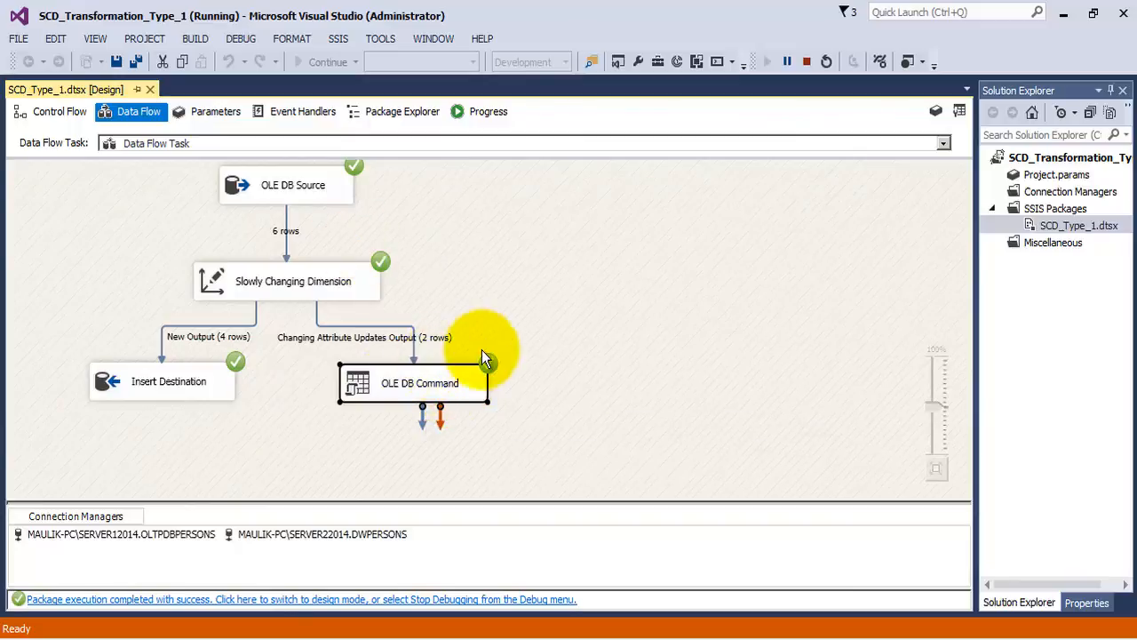
pyautogui.click(807, 62)
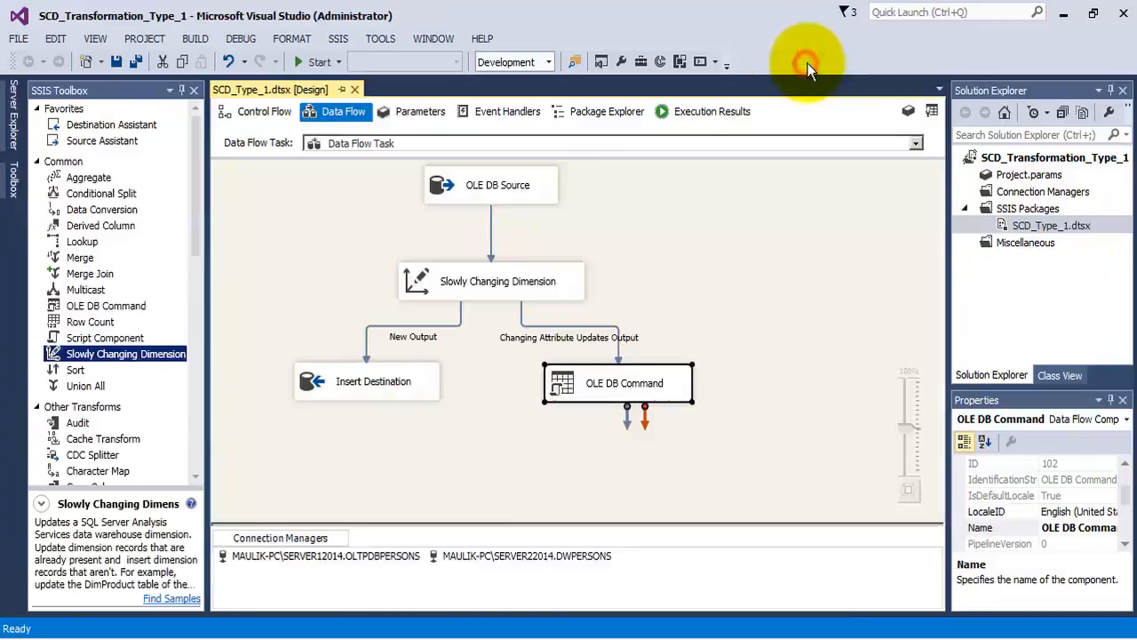
# - Switch to SQL Server Management Studio, rerun the SELECT on Dim_PERSONS, and examine the inserted rows, ETLLoadDate values and updated email addresses
pyautogui.click(264, 639)
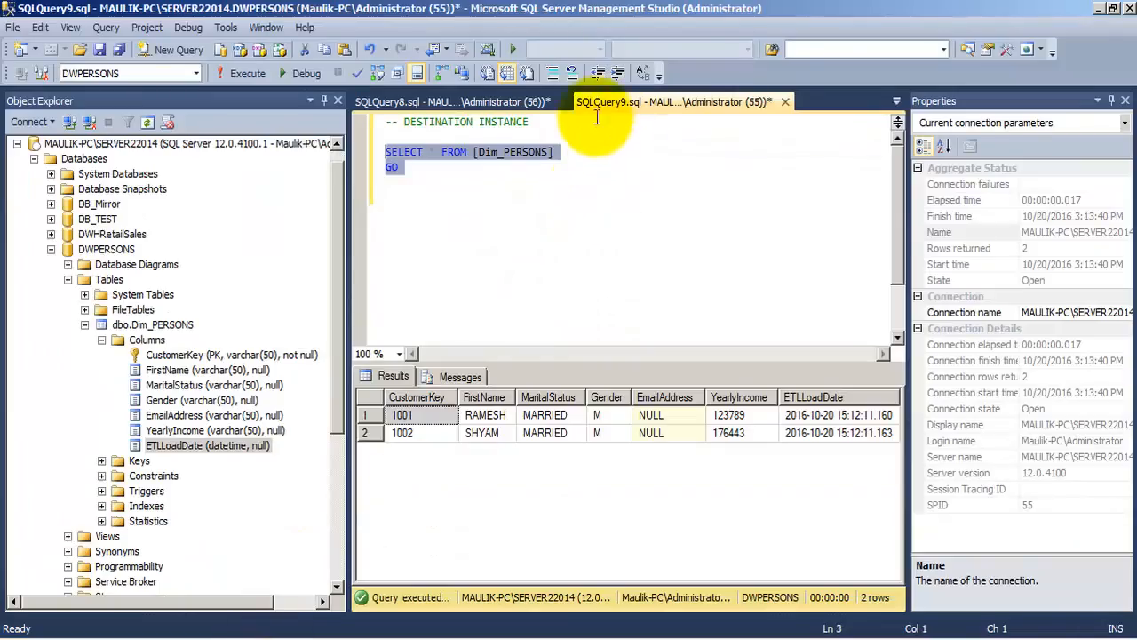
pyautogui.click(461, 120)
pyautogui.moveTo(416, 172); pyautogui.dragTo(388, 153)
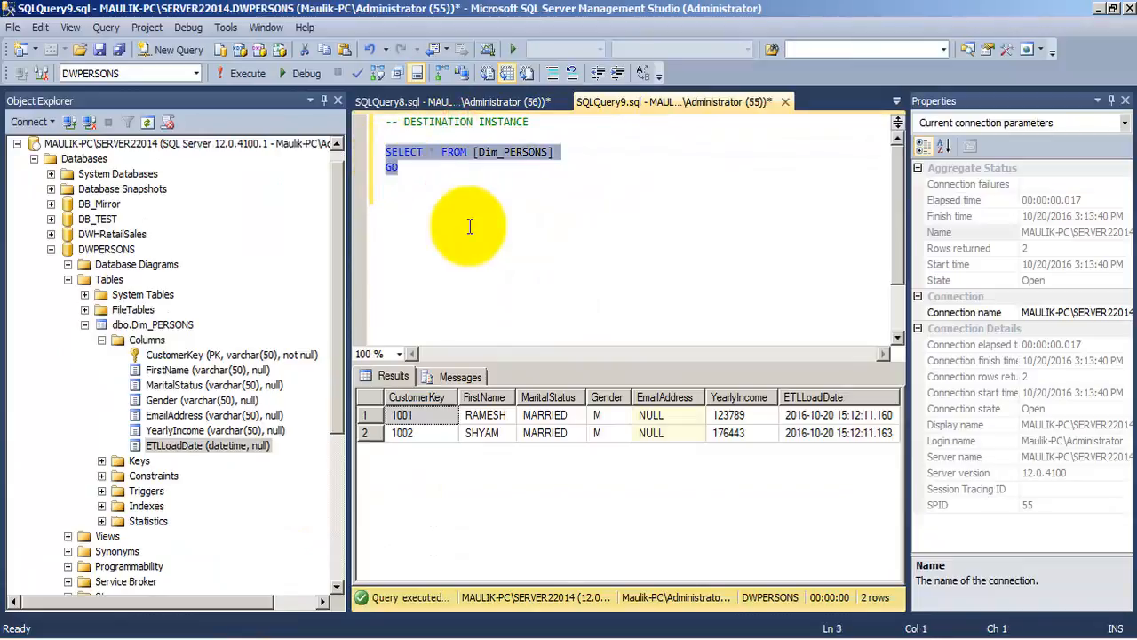
pyautogui.press('F5')
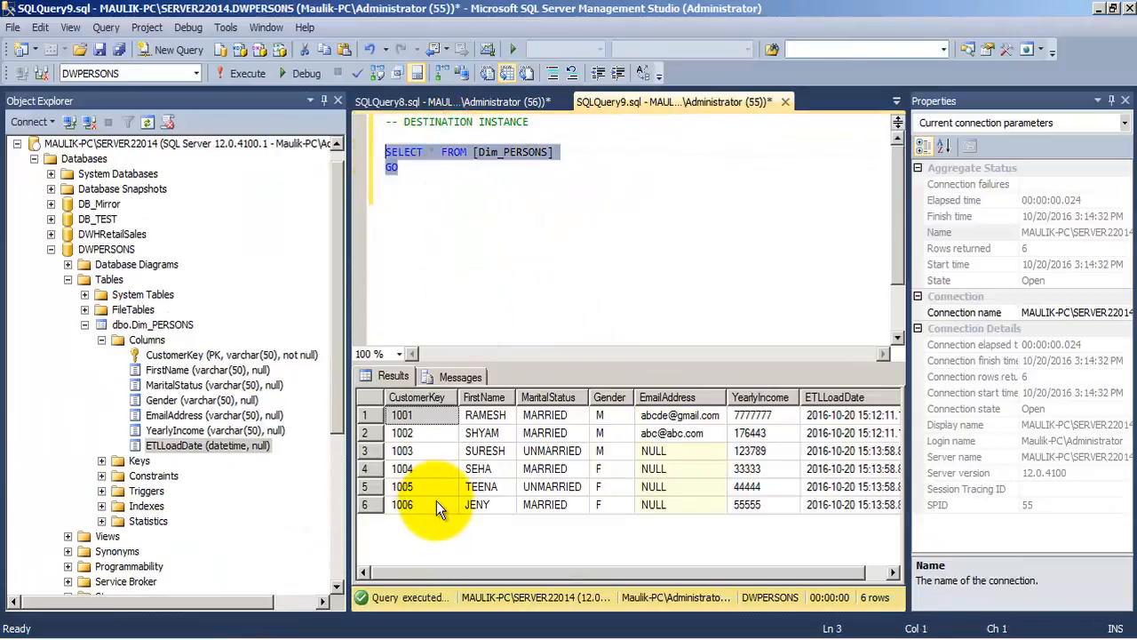
pyautogui.click(373, 451)
pyautogui.click(378, 503)
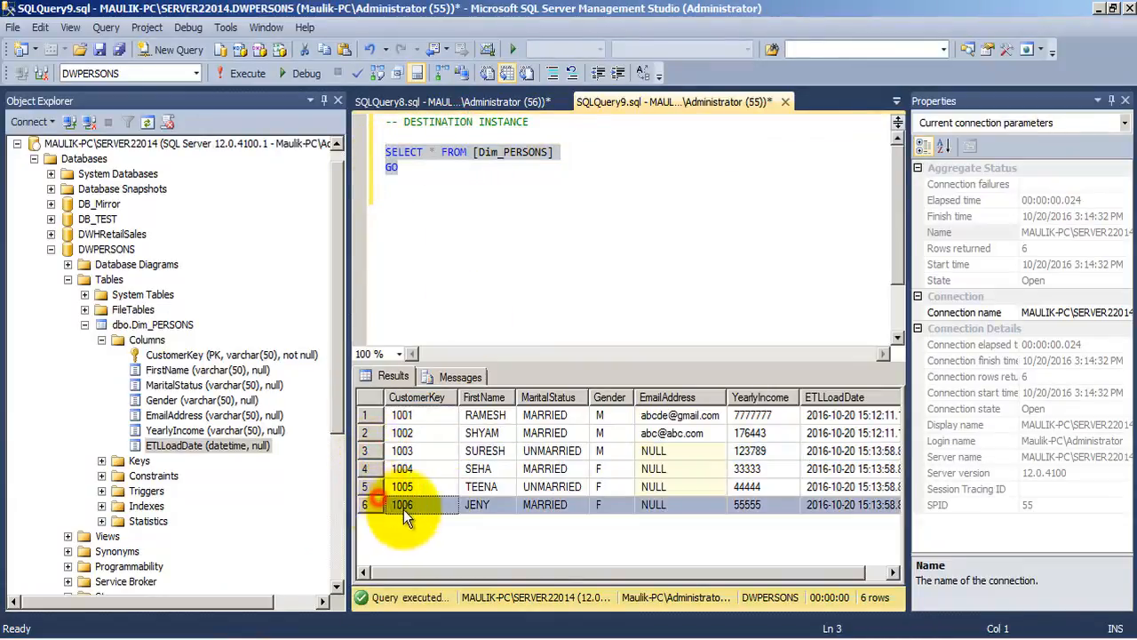
pyautogui.moveTo(552, 570); pyautogui.dragTo(598, 571)
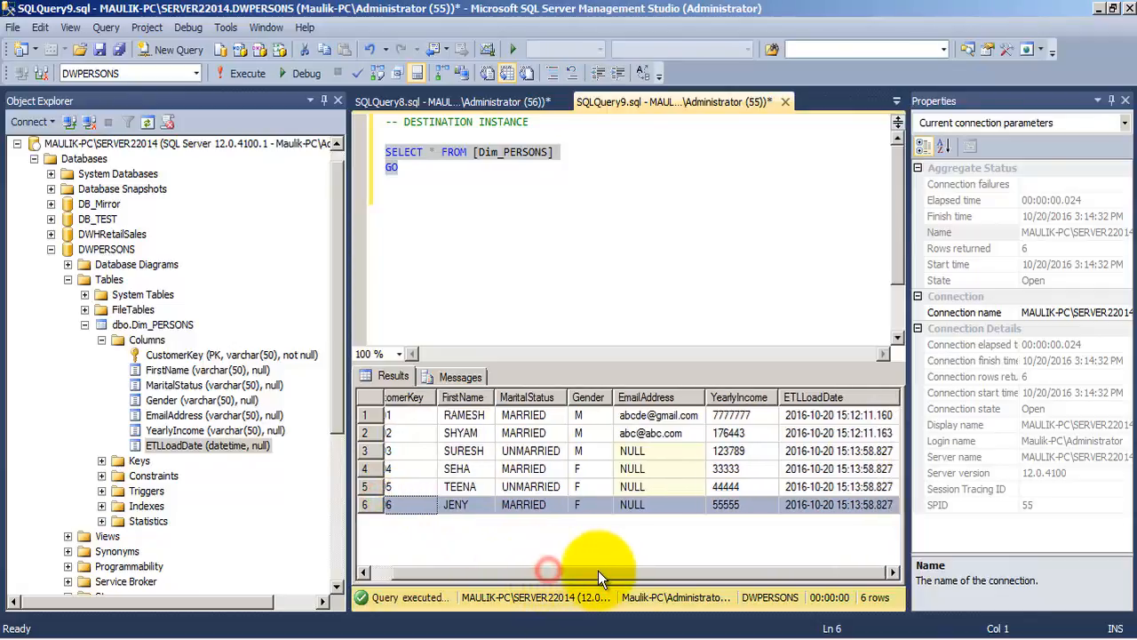
pyautogui.click(681, 432)
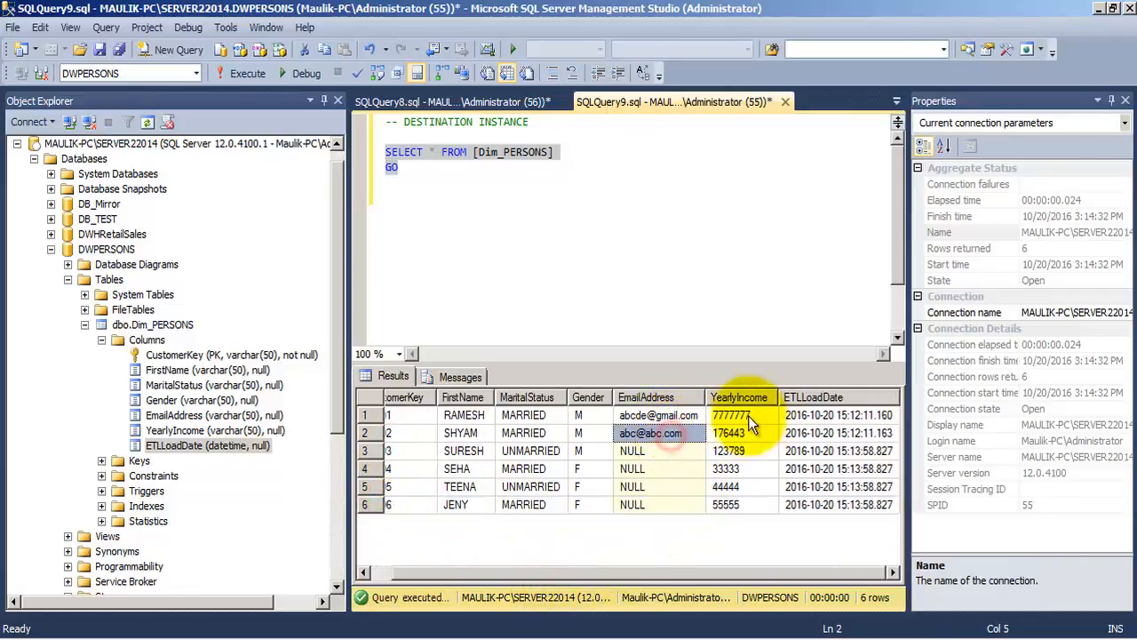